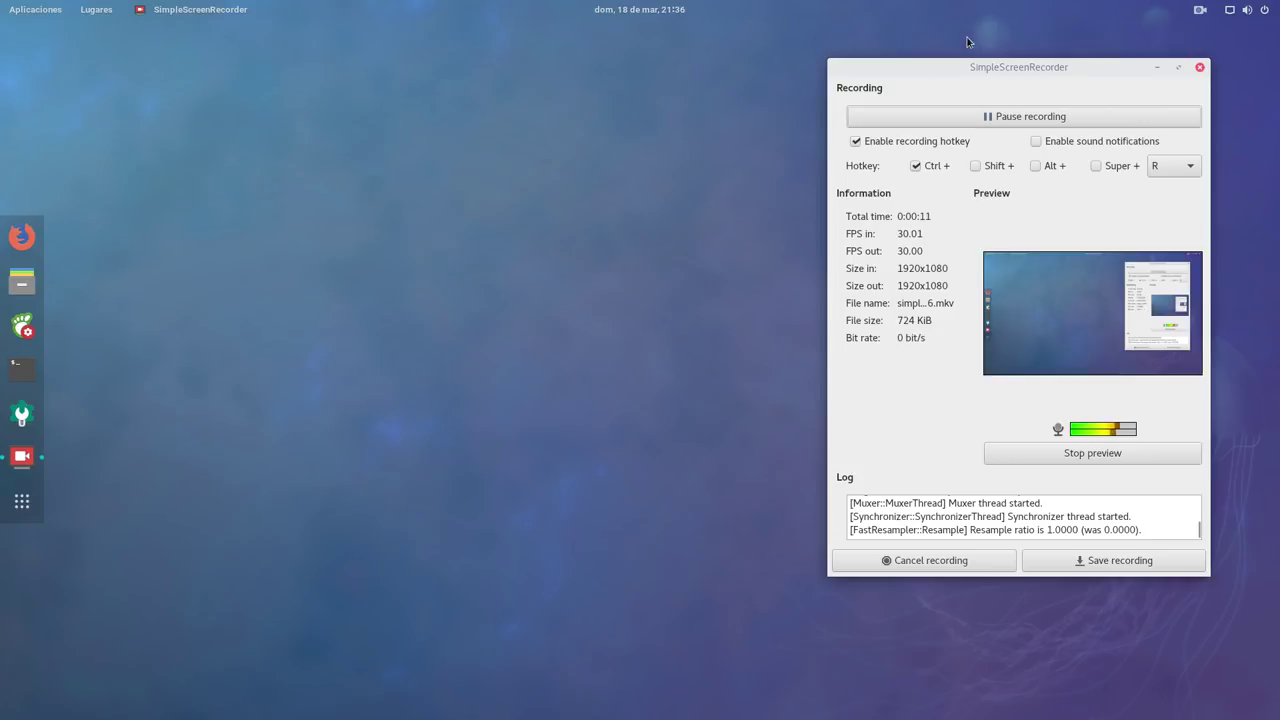
drag(1047, 64, 1006, 55)
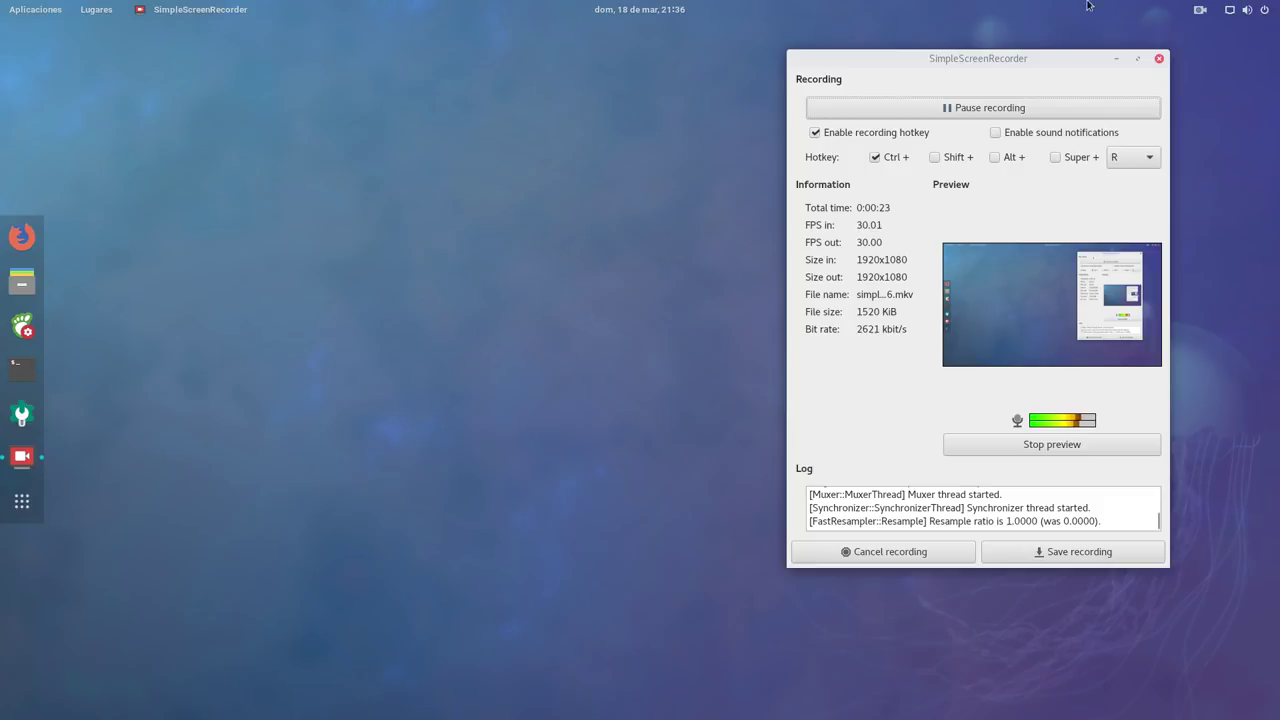
click(1242, 12)
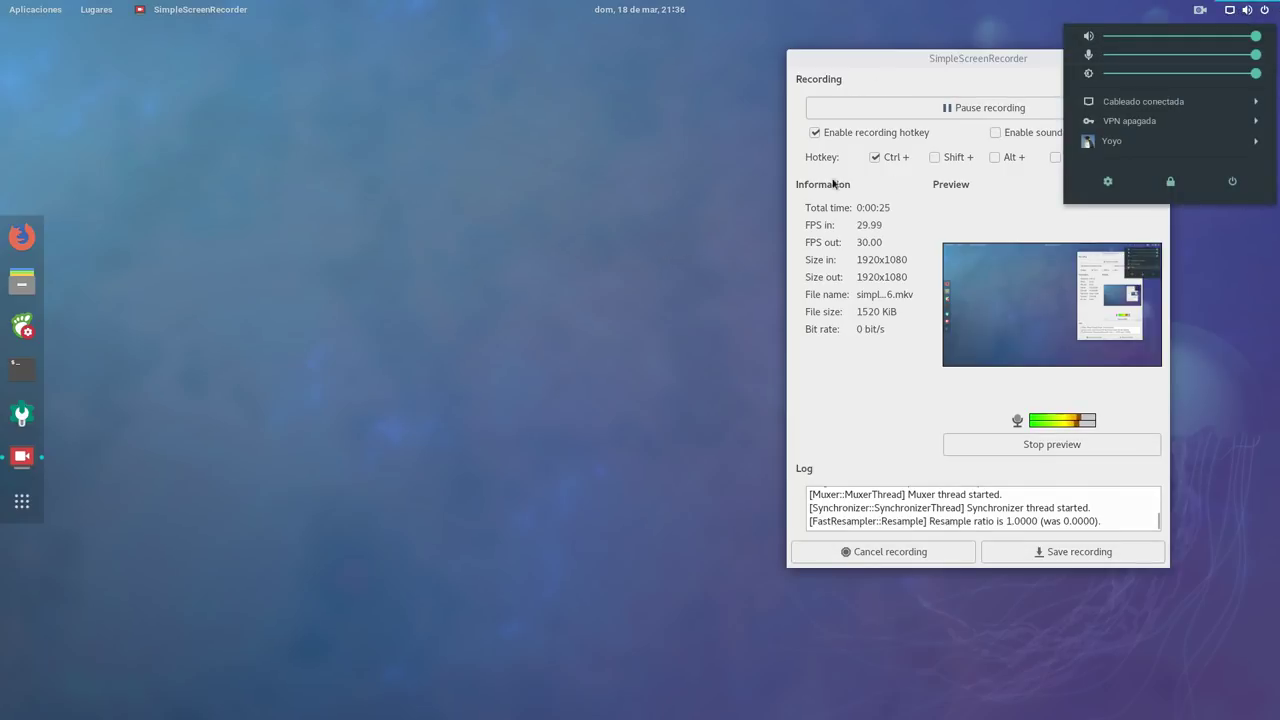
click(891, 66)
drag(964, 54, 892, 44)
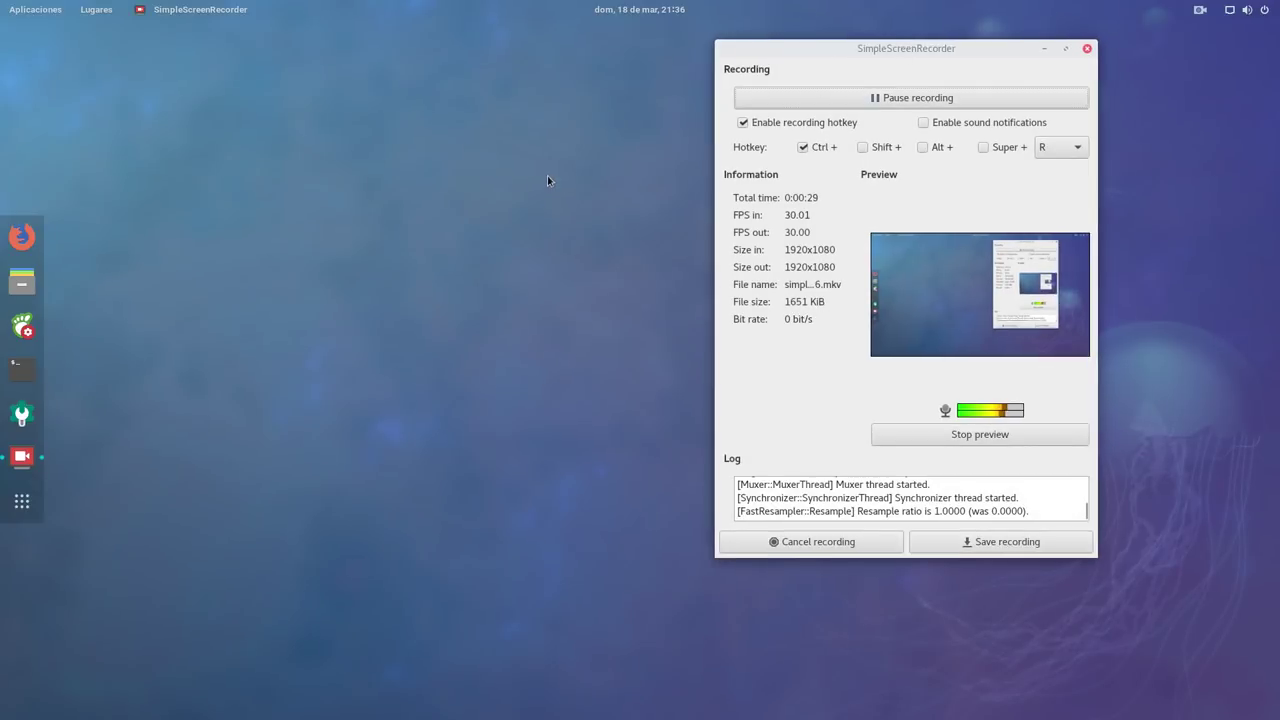
Open a terminal, minimise the screen recorder window, and enlarge the terminal near the middle of the desktop.
click(22, 369)
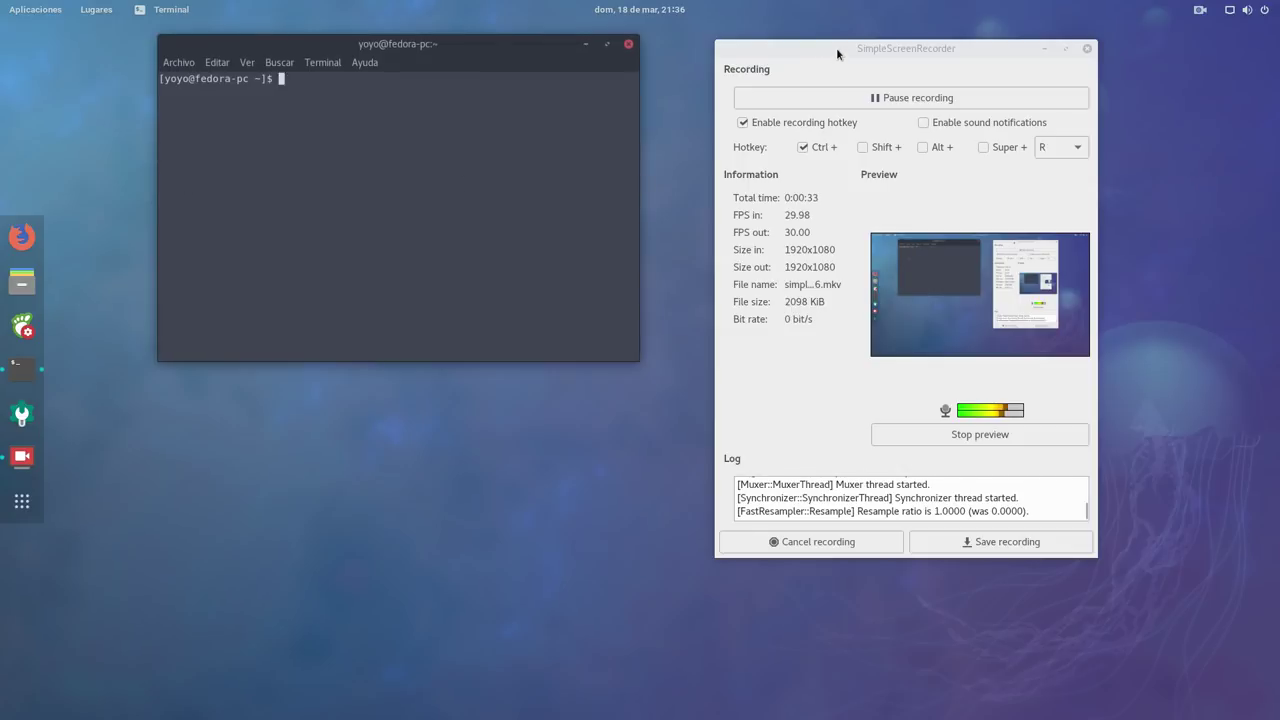
drag(836, 47, 917, 38)
click(1126, 41)
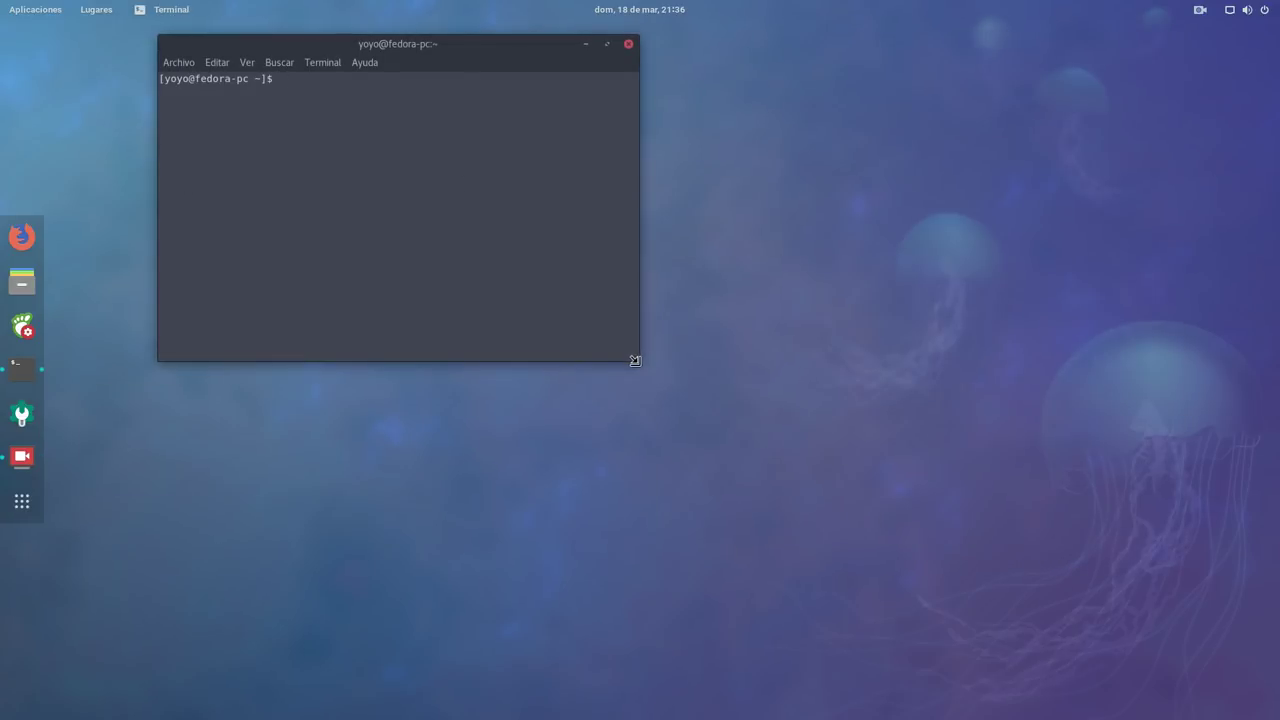
drag(637, 360, 1074, 520)
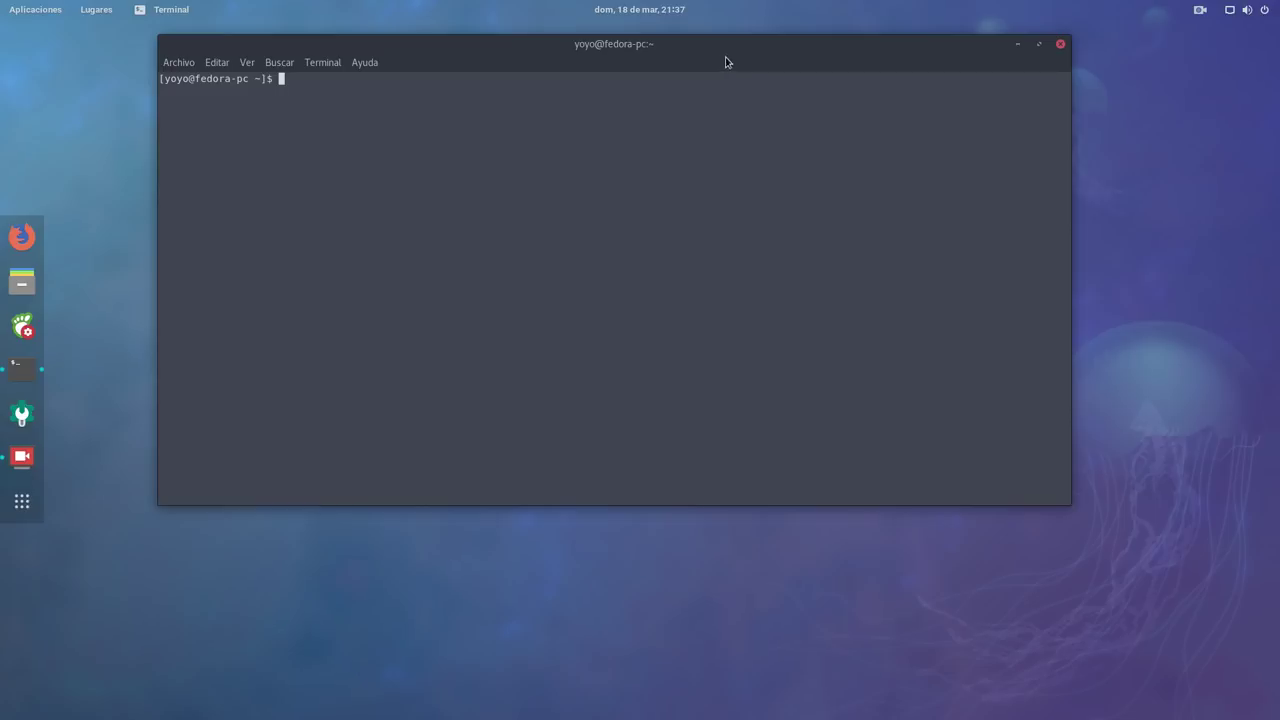
drag(726, 62, 800, 156)
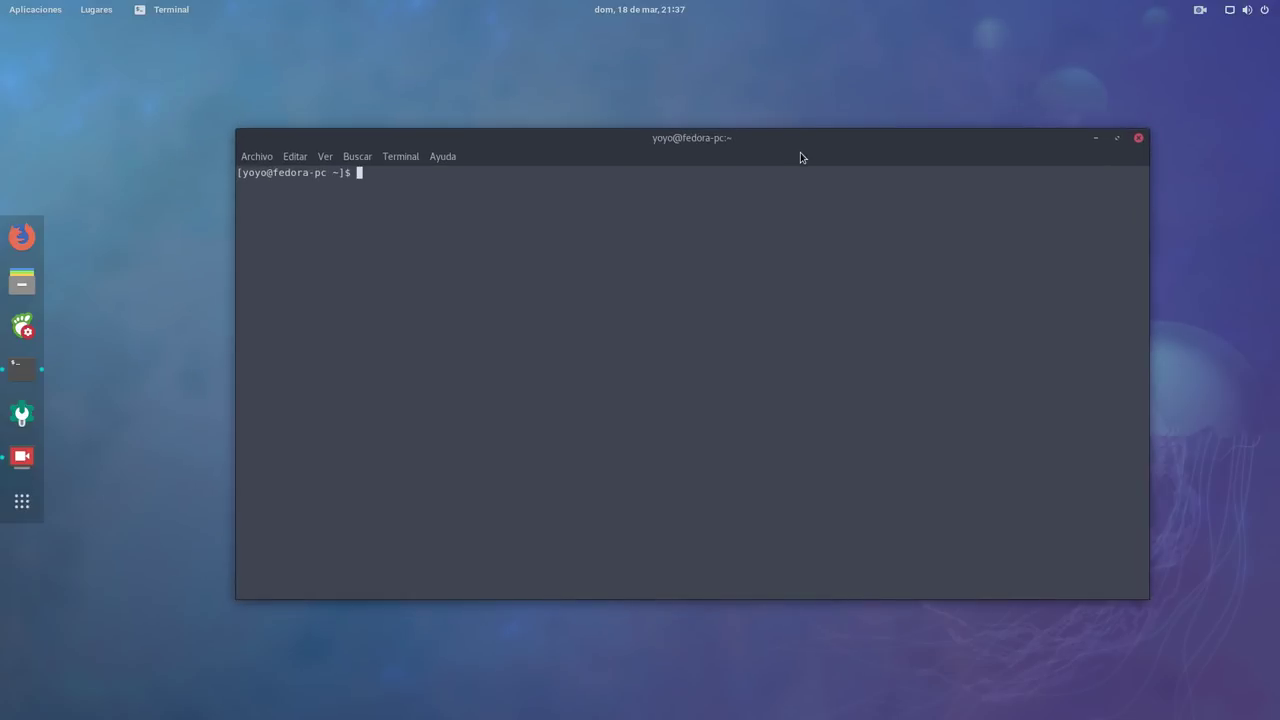
drag(834, 143, 788, 135)
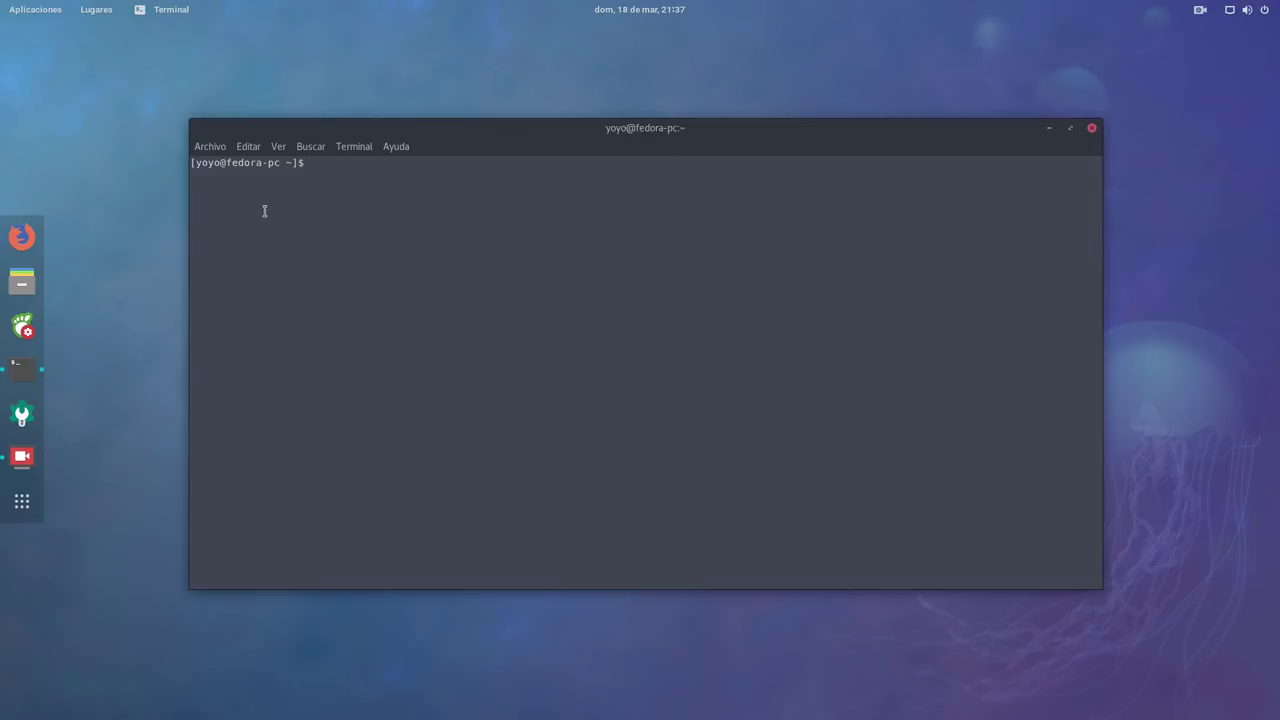
Run screenfetch in the terminal to display the distribution, kernel, theme and hardware information.
drag(262, 162, 227, 162)
click(395, 296)
drag(585, 145, 608, 131)
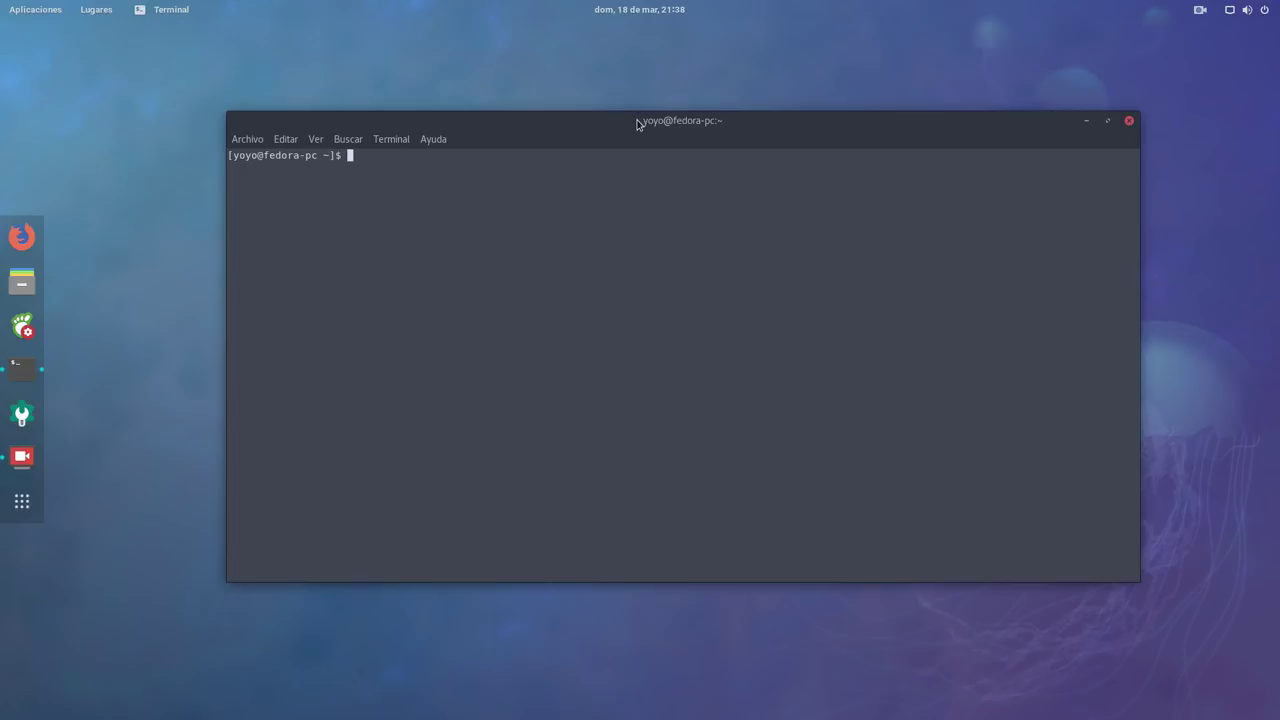
text(screenfetch)
key(Return)
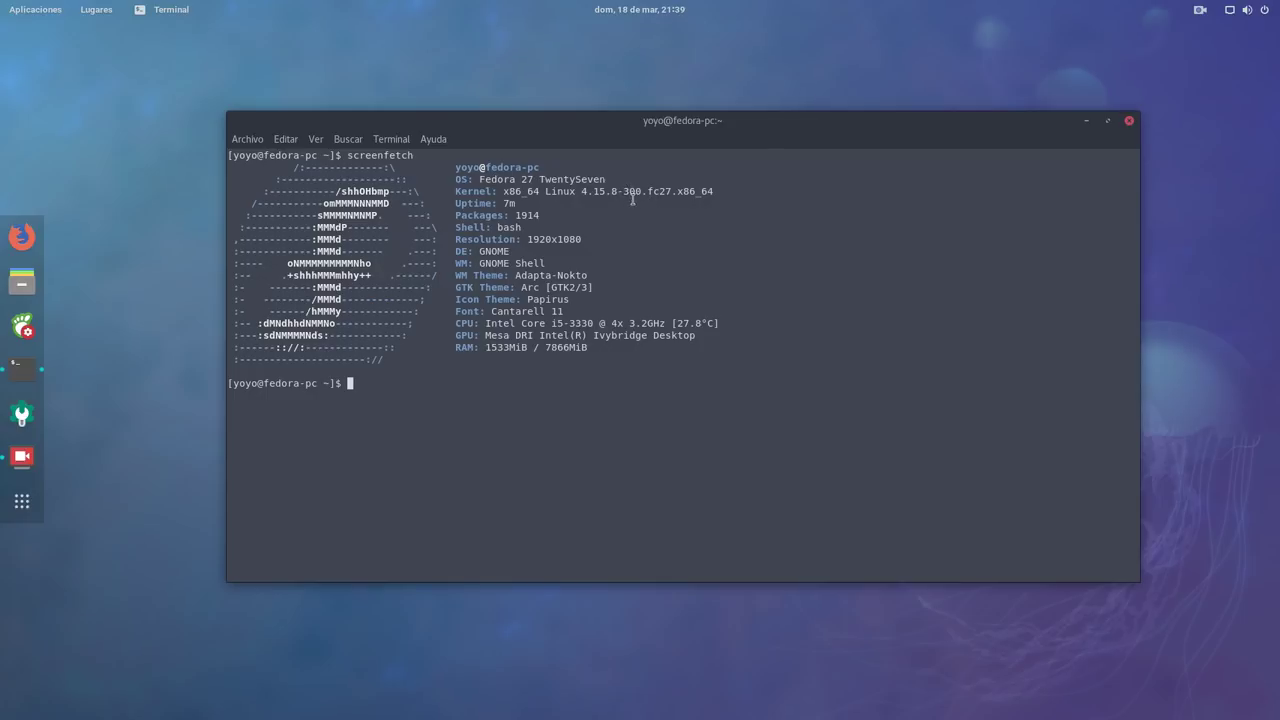
drag(625, 190, 641, 192)
click(648, 233)
drag(737, 130, 787, 139)
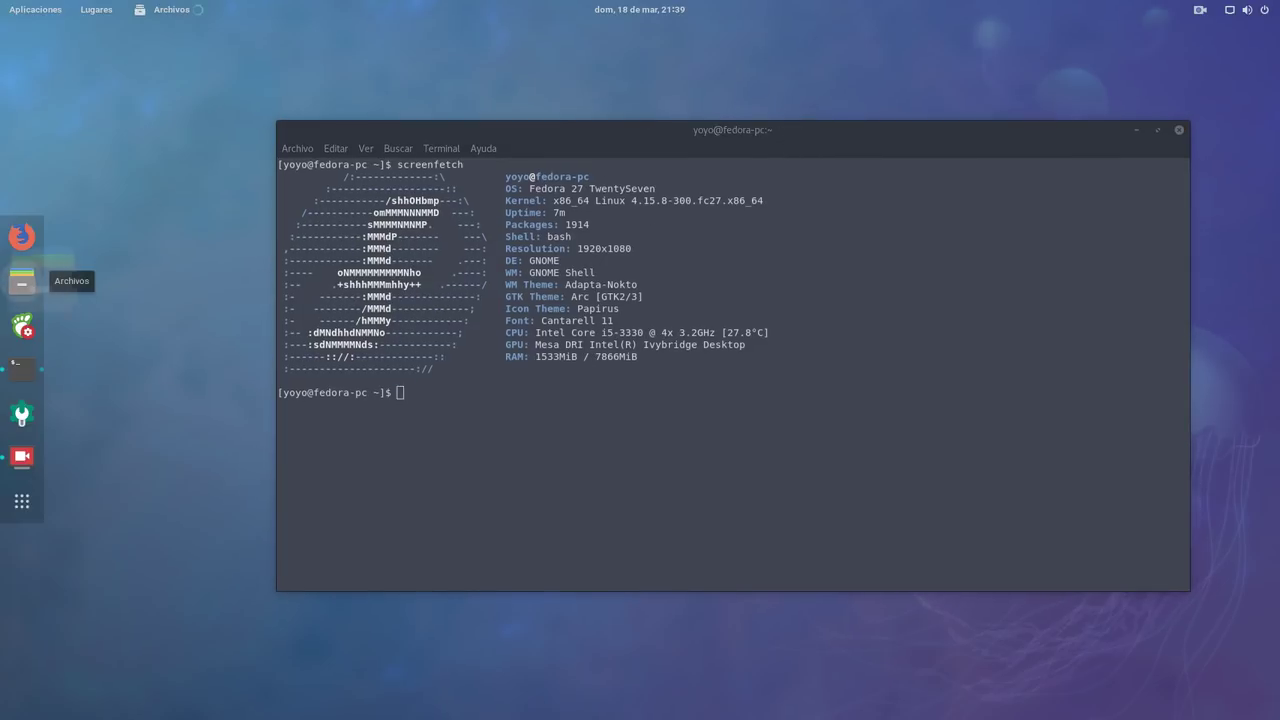
Open the file manager at Carpeta personal and turn off Mostrar los archivos ocultos.
click(22, 282)
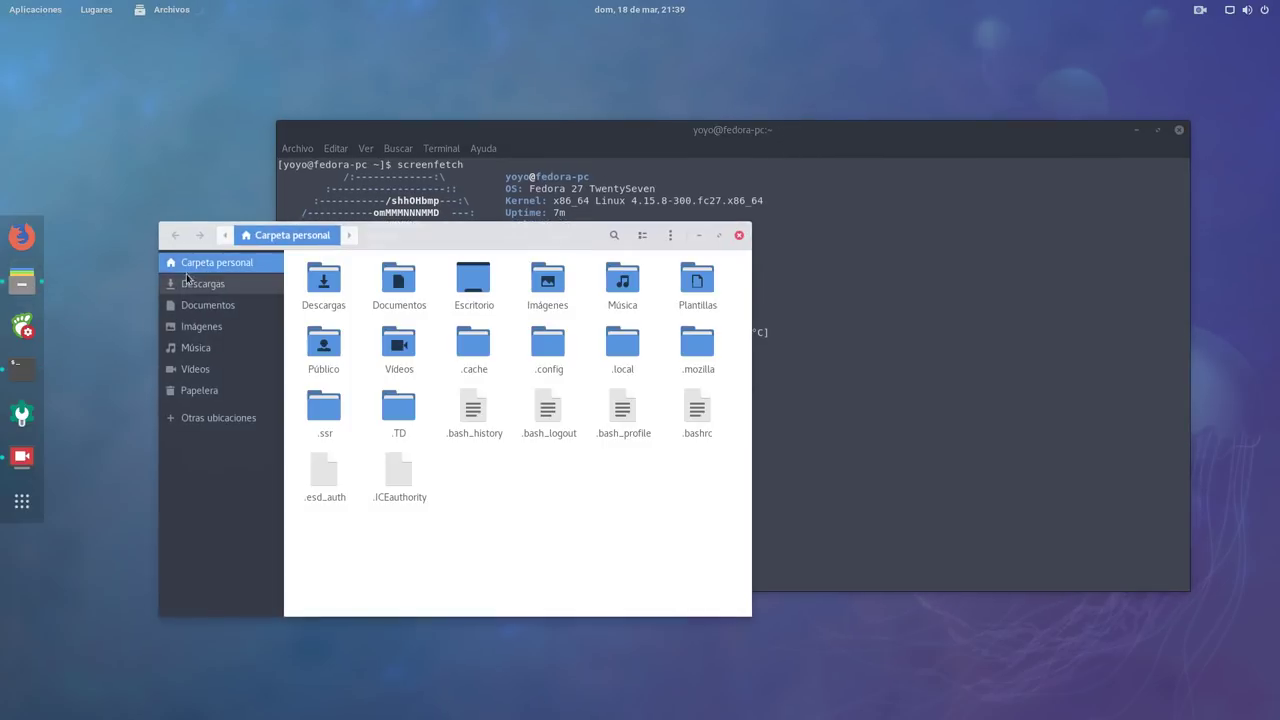
click(671, 238)
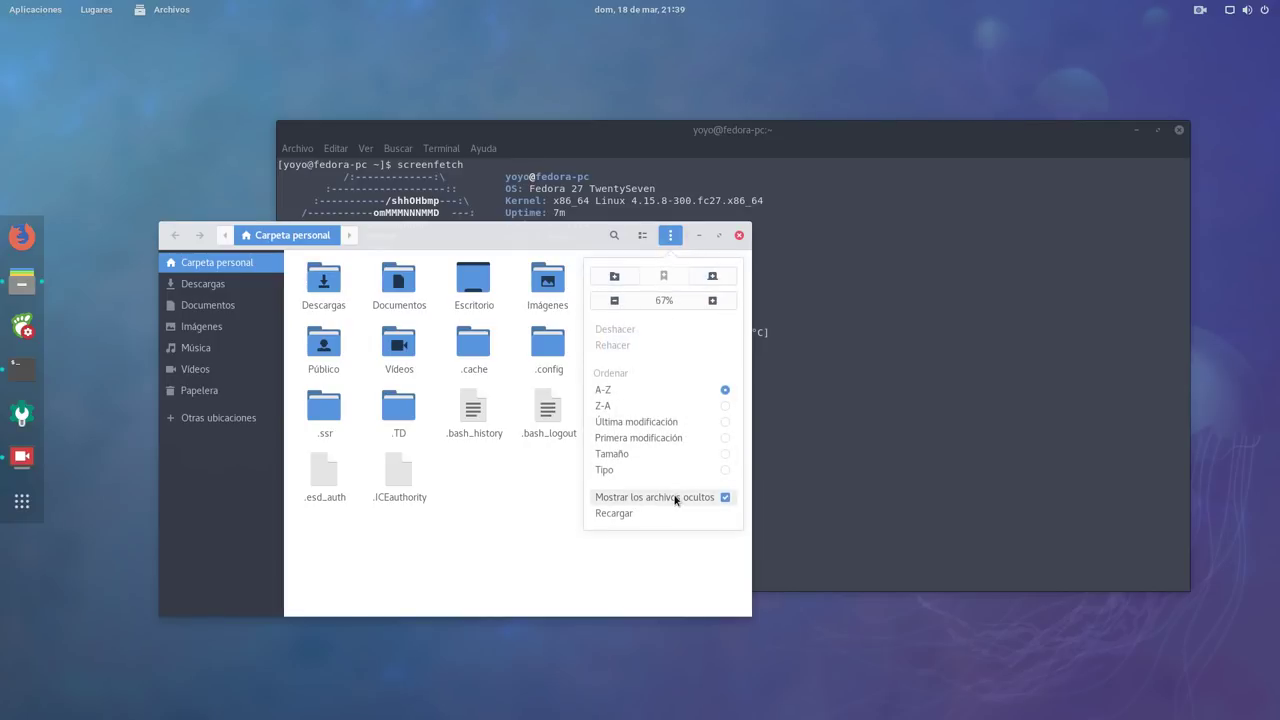
click(714, 496)
click(559, 385)
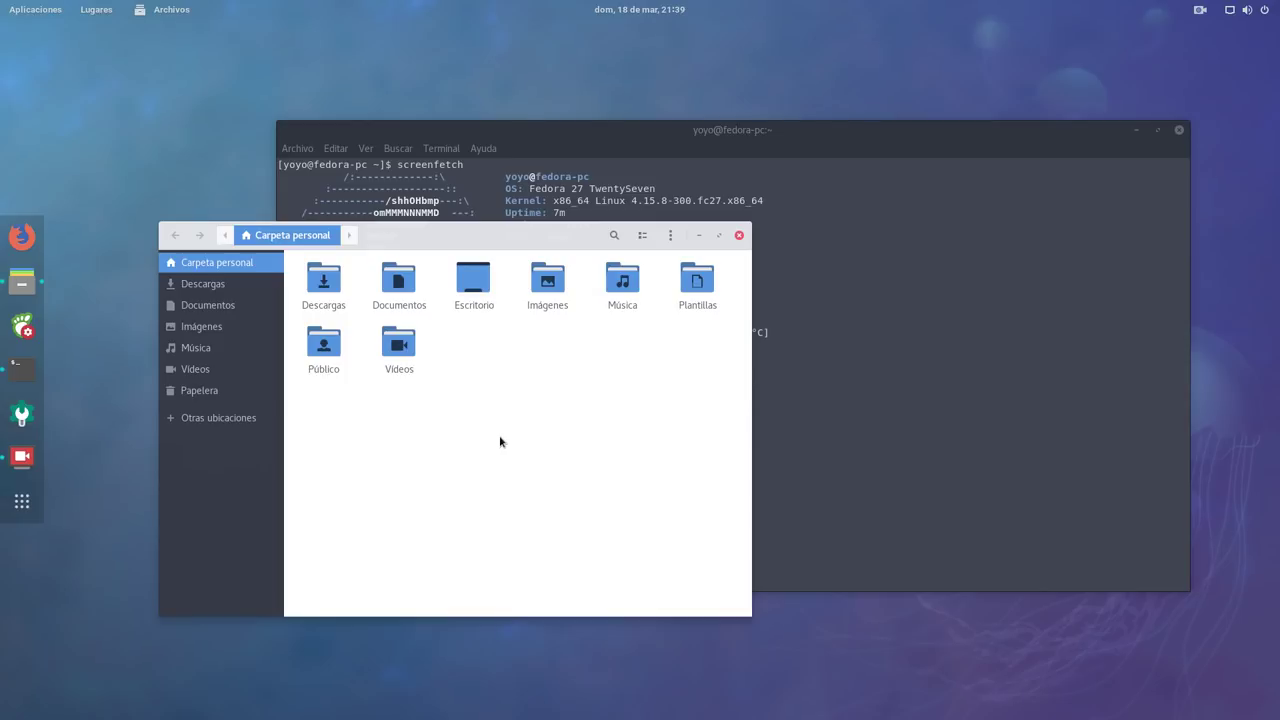
Turn Mostrar los archivos ocultos back on for Carpeta personal, and switch it off again.
click(670, 235)
click(658, 497)
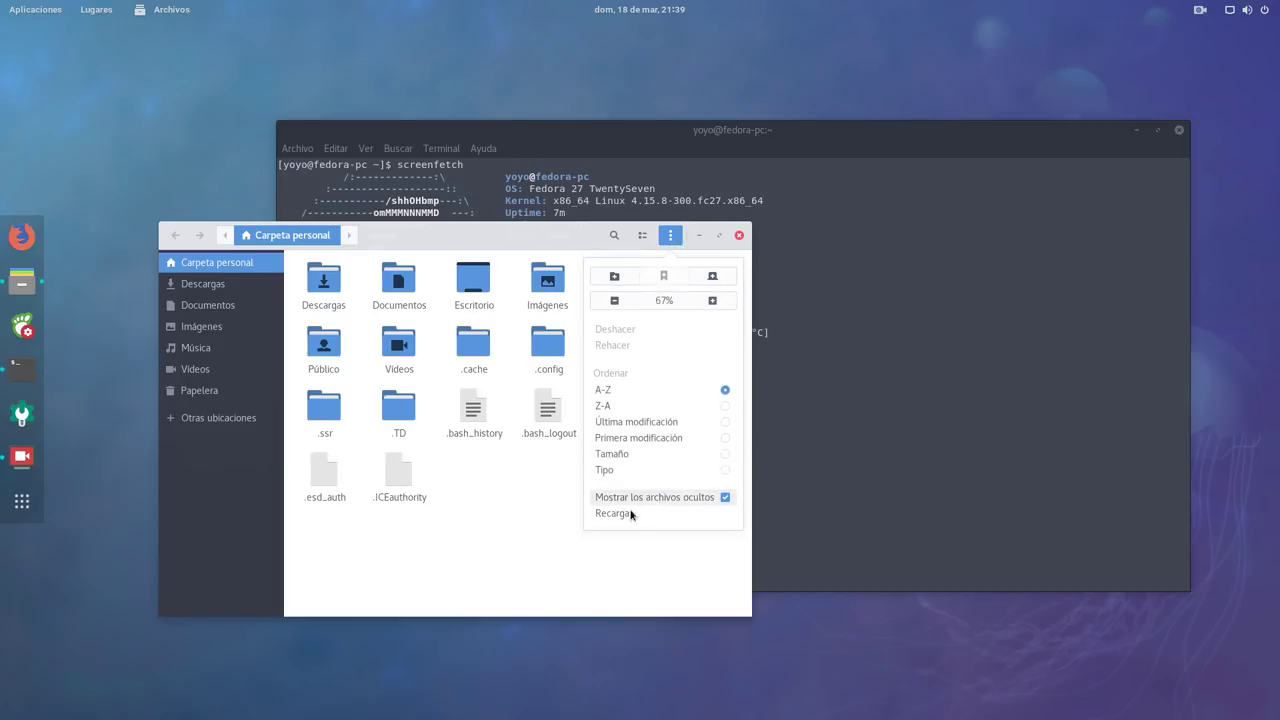
click(528, 553)
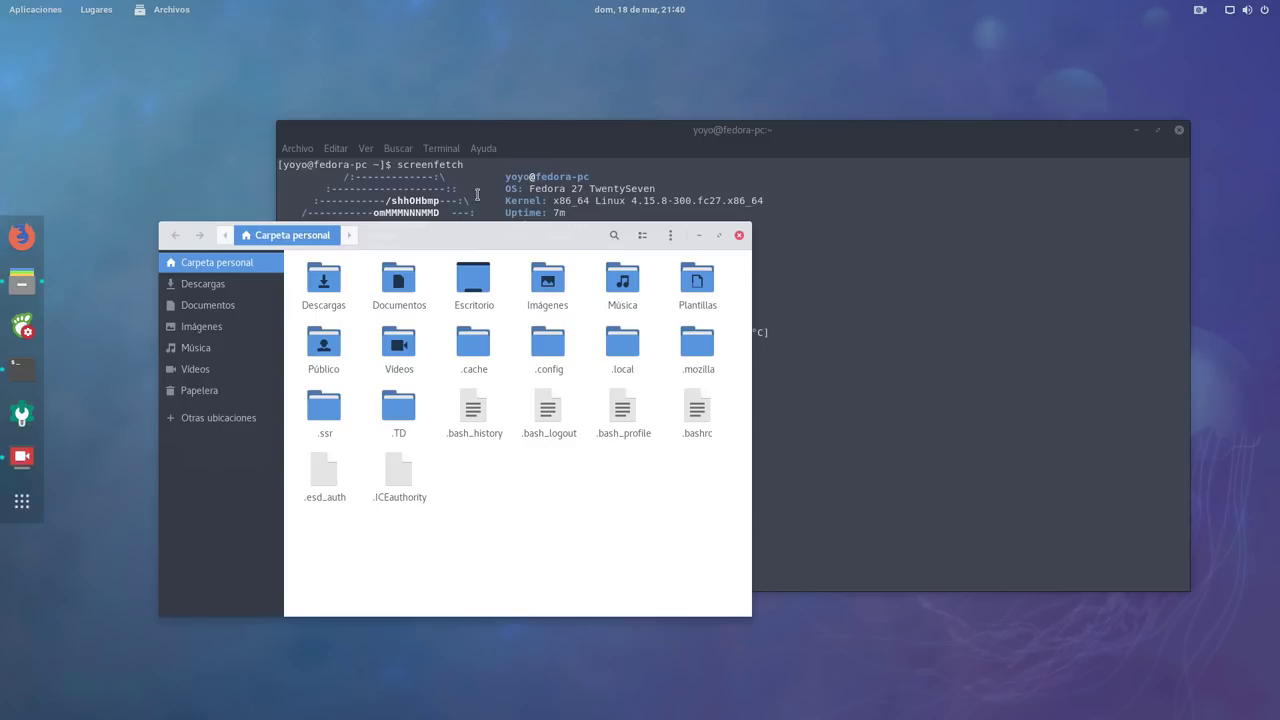
click(670, 235)
click(677, 497)
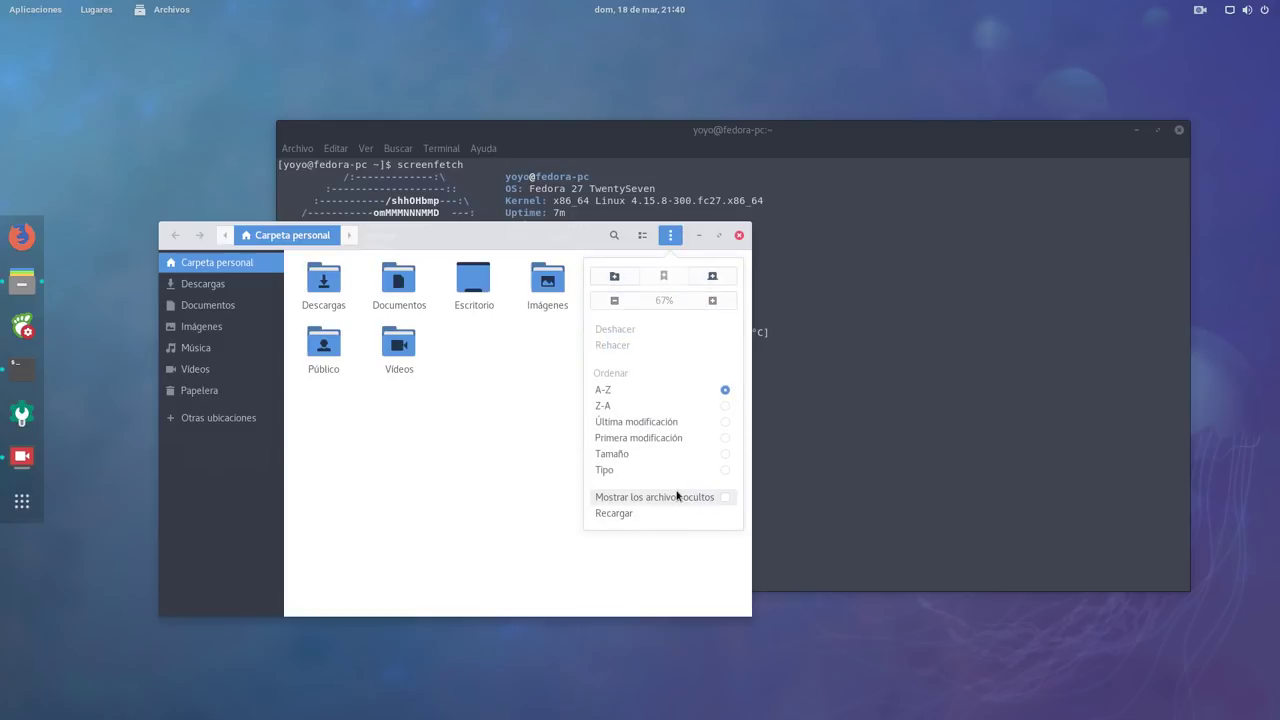
click(455, 482)
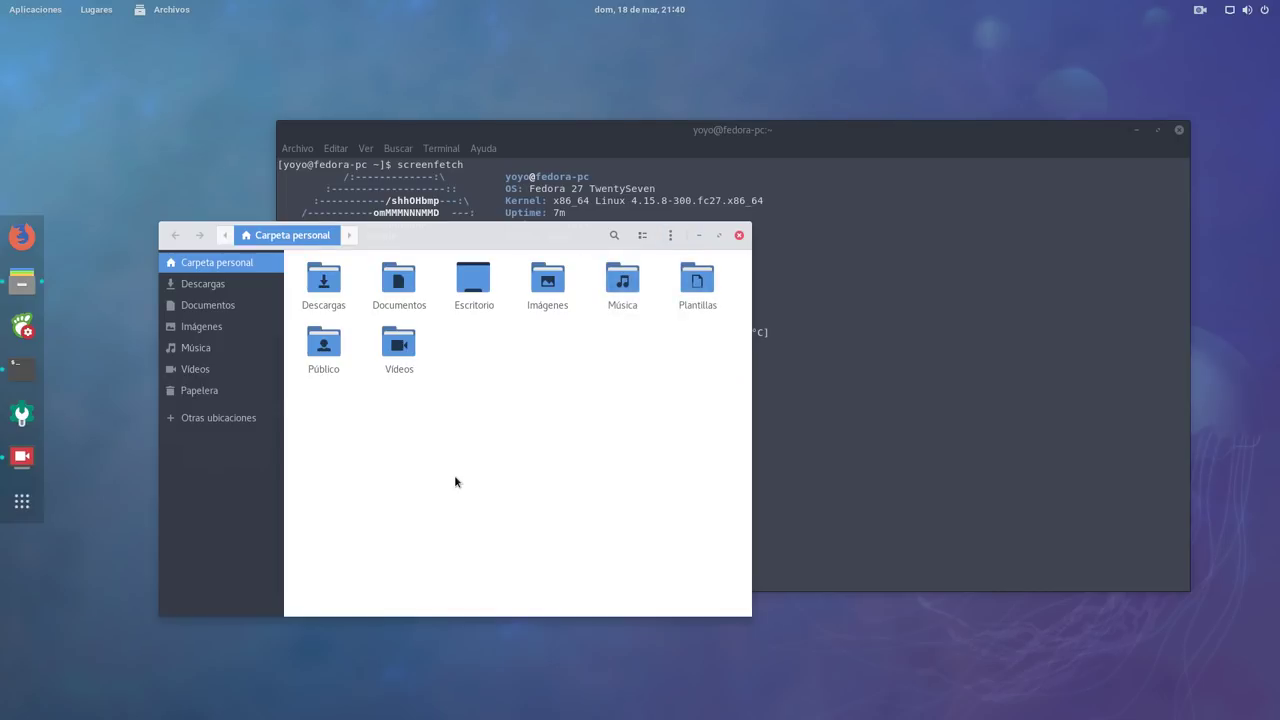
Close the file manager and run inxi -S in the terminal to show the system and desktop versions.
click(738, 236)
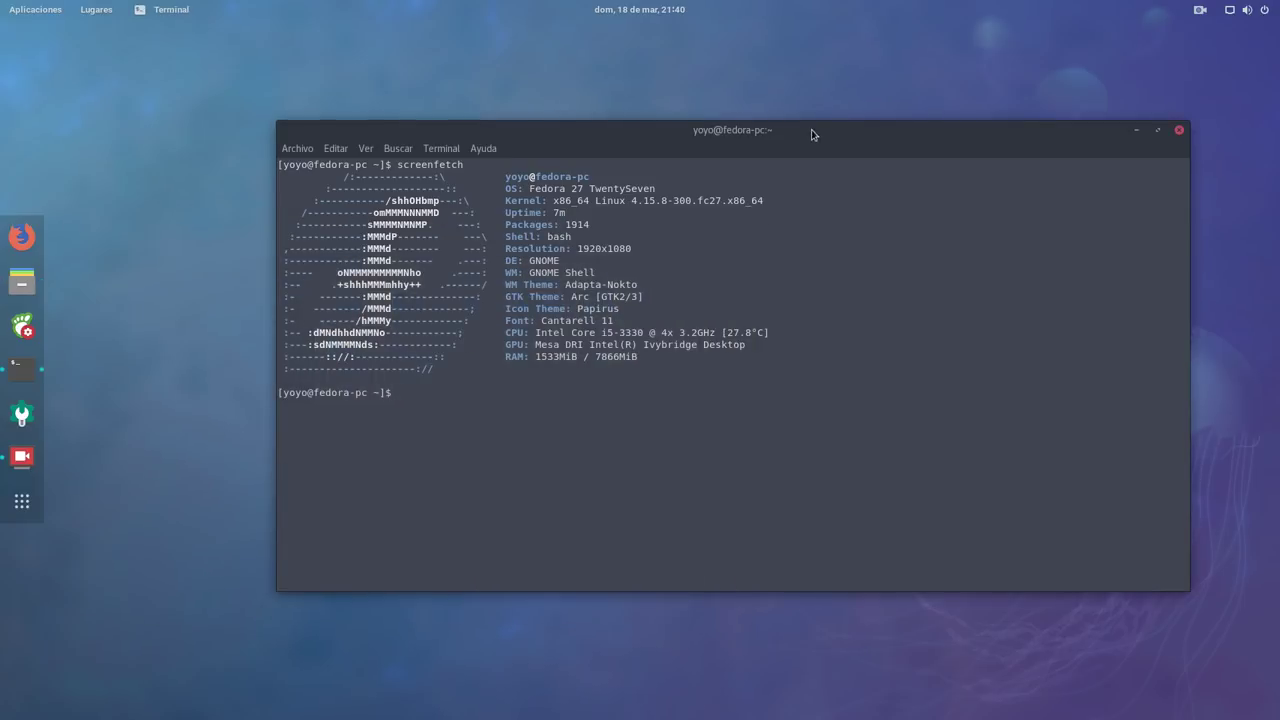
drag(811, 128, 726, 81)
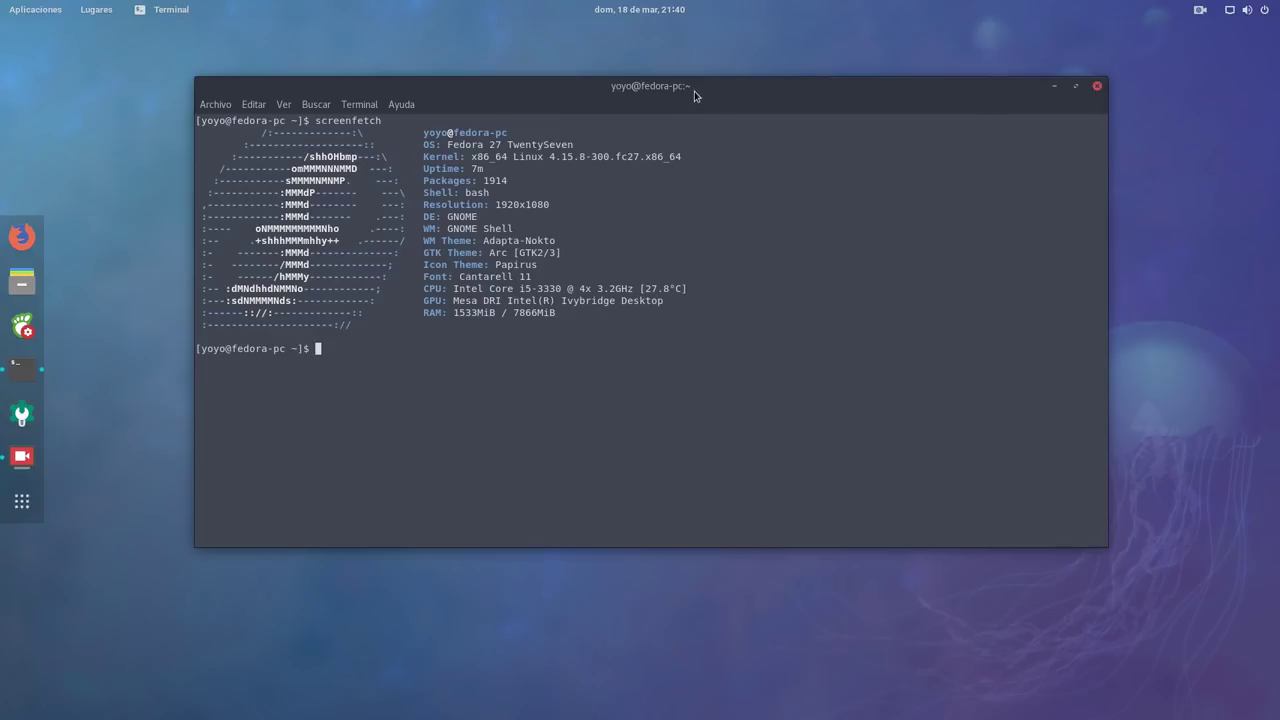
drag(694, 92, 691, 119)
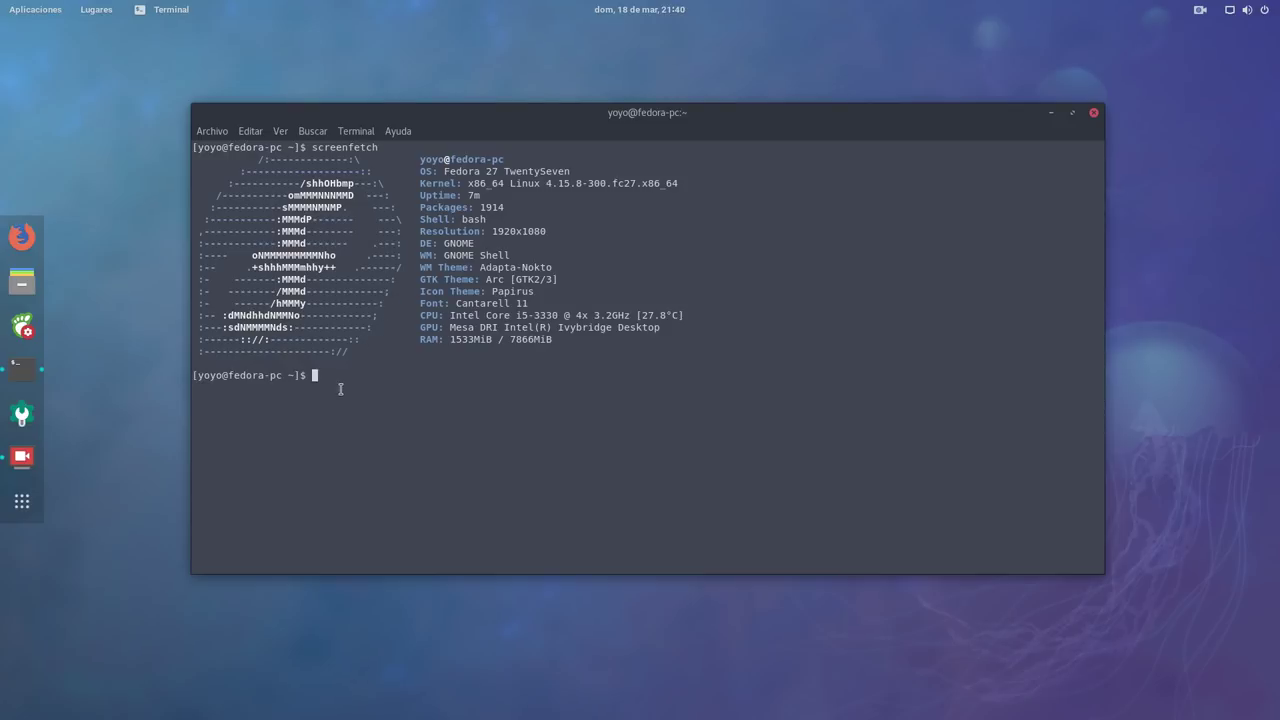
text(inxi -S)
key(Return)
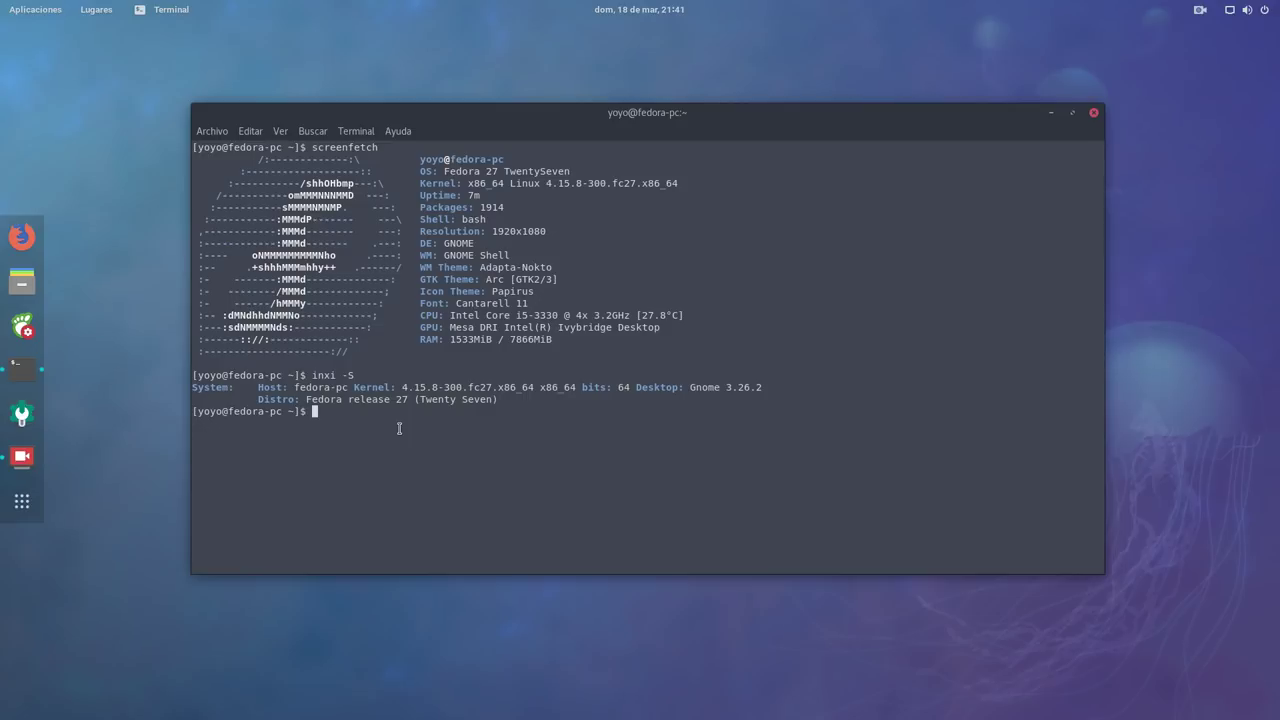
Minimise the terminal and look through both pages of all installed applications in the application overview.
click(1050, 115)
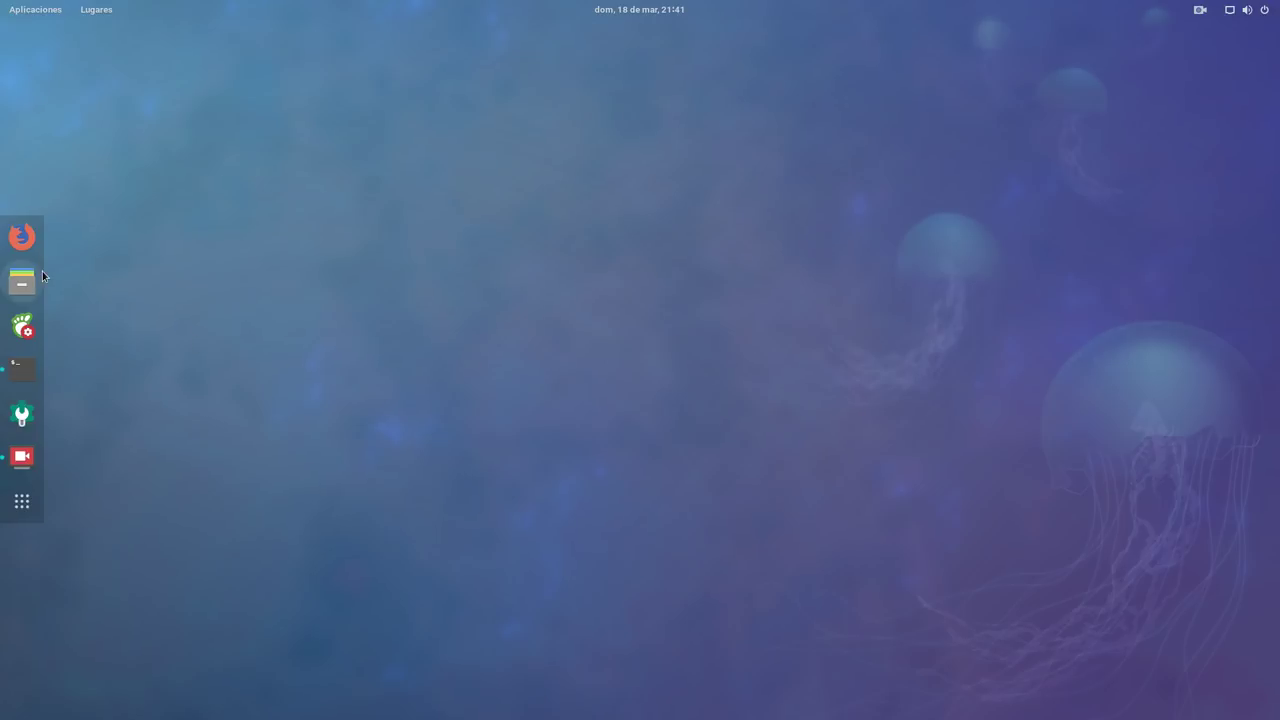
click(22, 501)
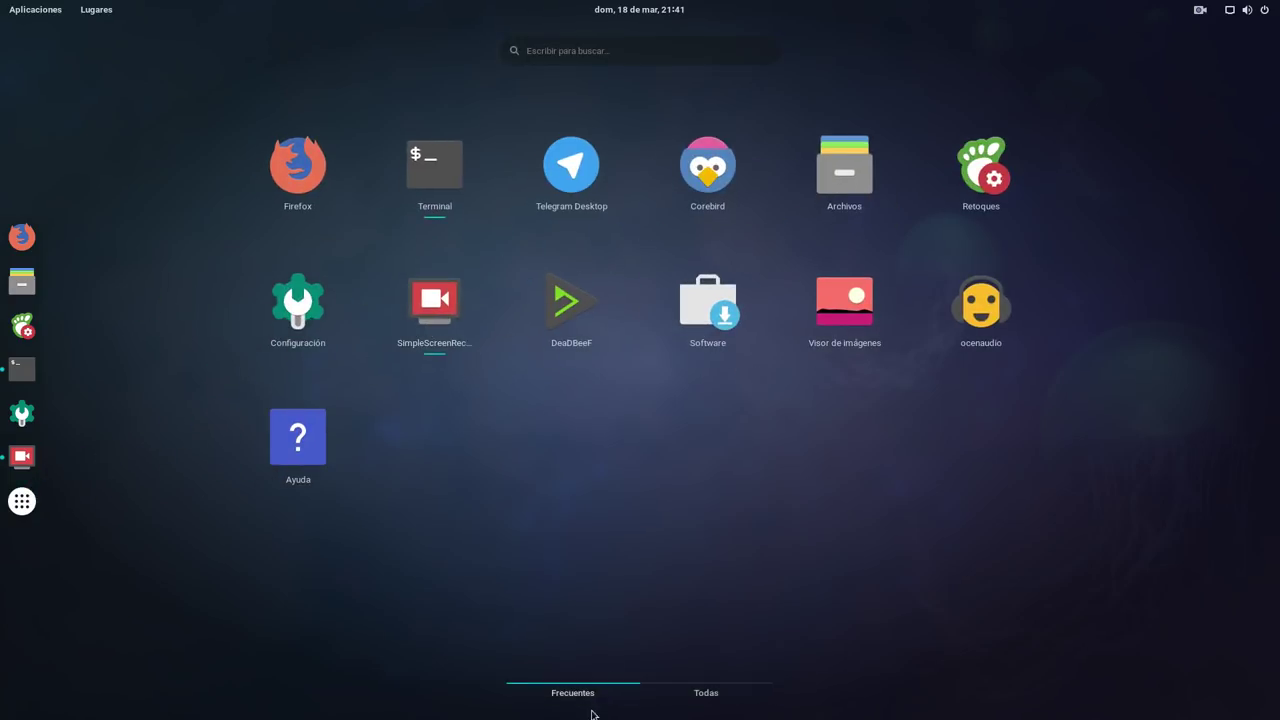
click(706, 693)
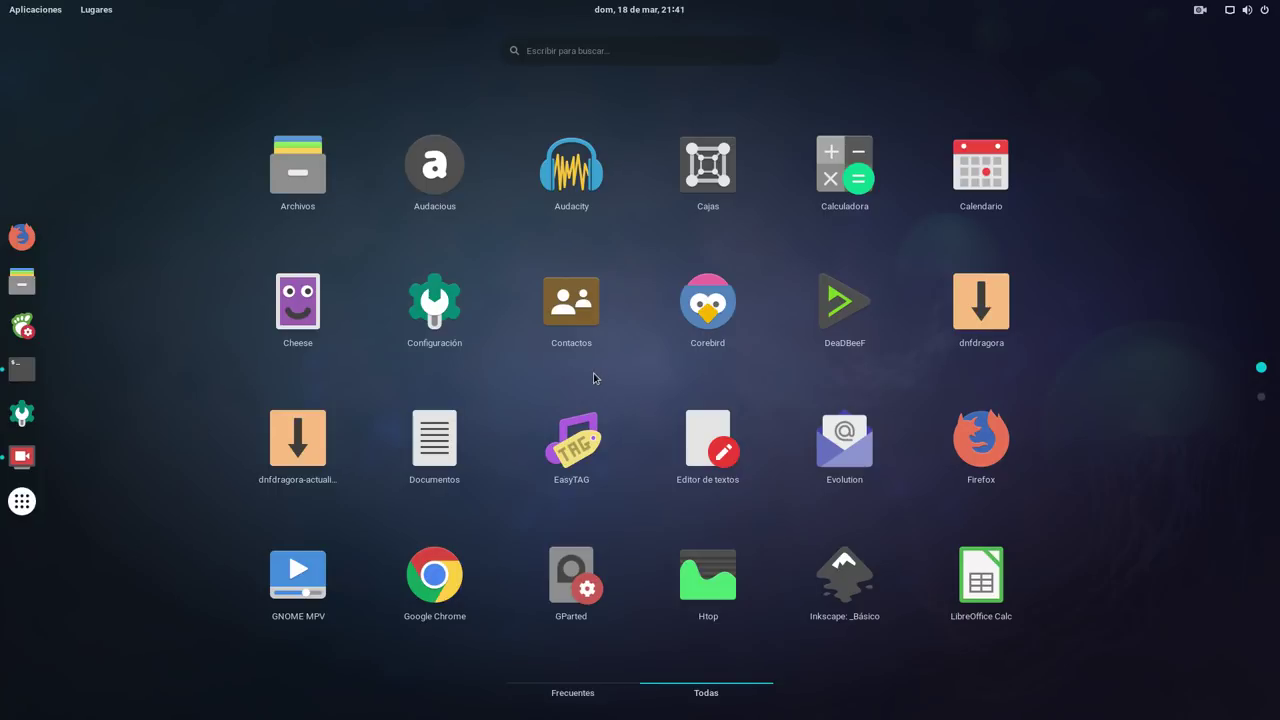
scroll(543, 375, down, 1)
scroll(543, 375, up, 1)
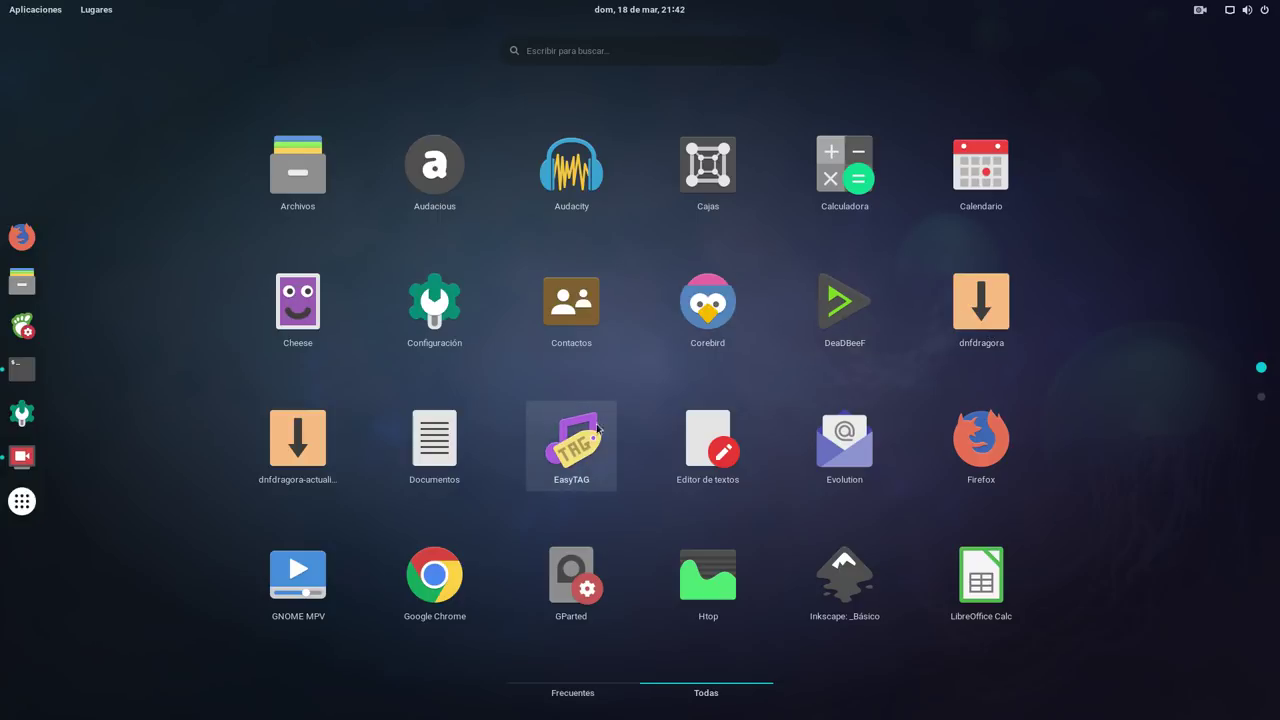
scroll(617, 421, down, 1)
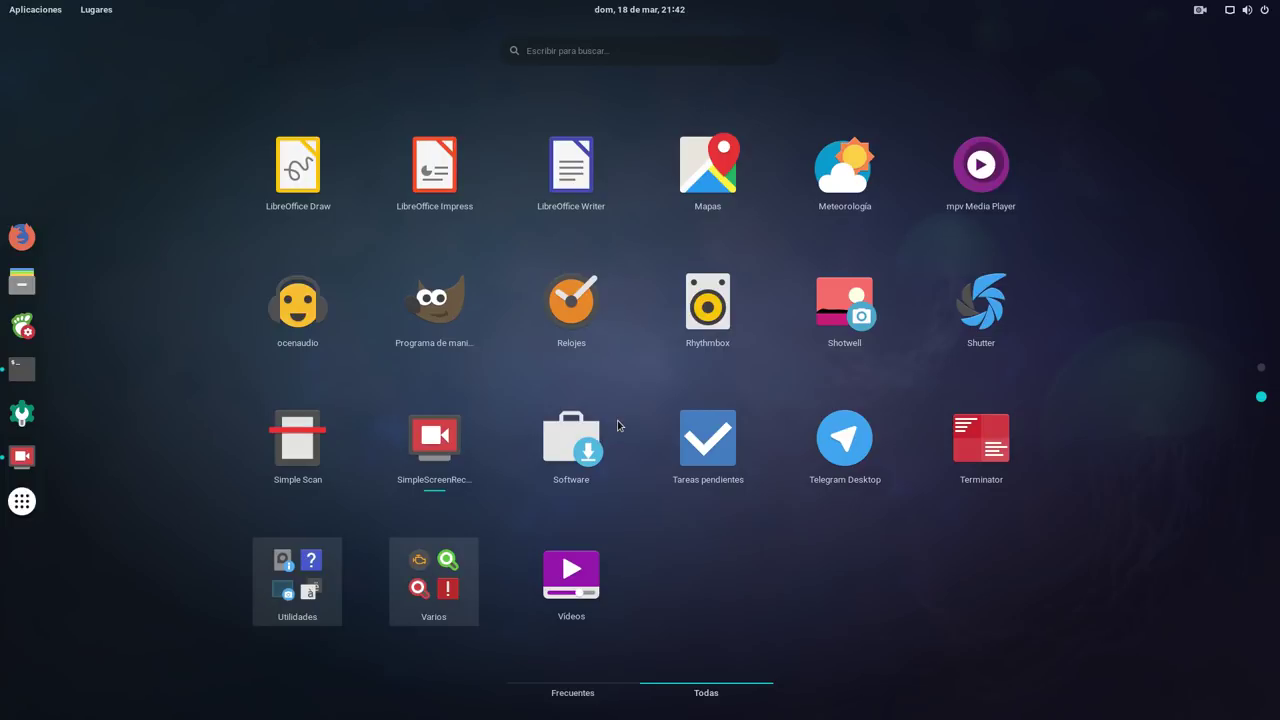
scroll(617, 420, up, 1)
scroll(617, 420, down, 1)
Examine the contents of the Utilidades and Varios application folders and leave the application overview.
click(300, 590)
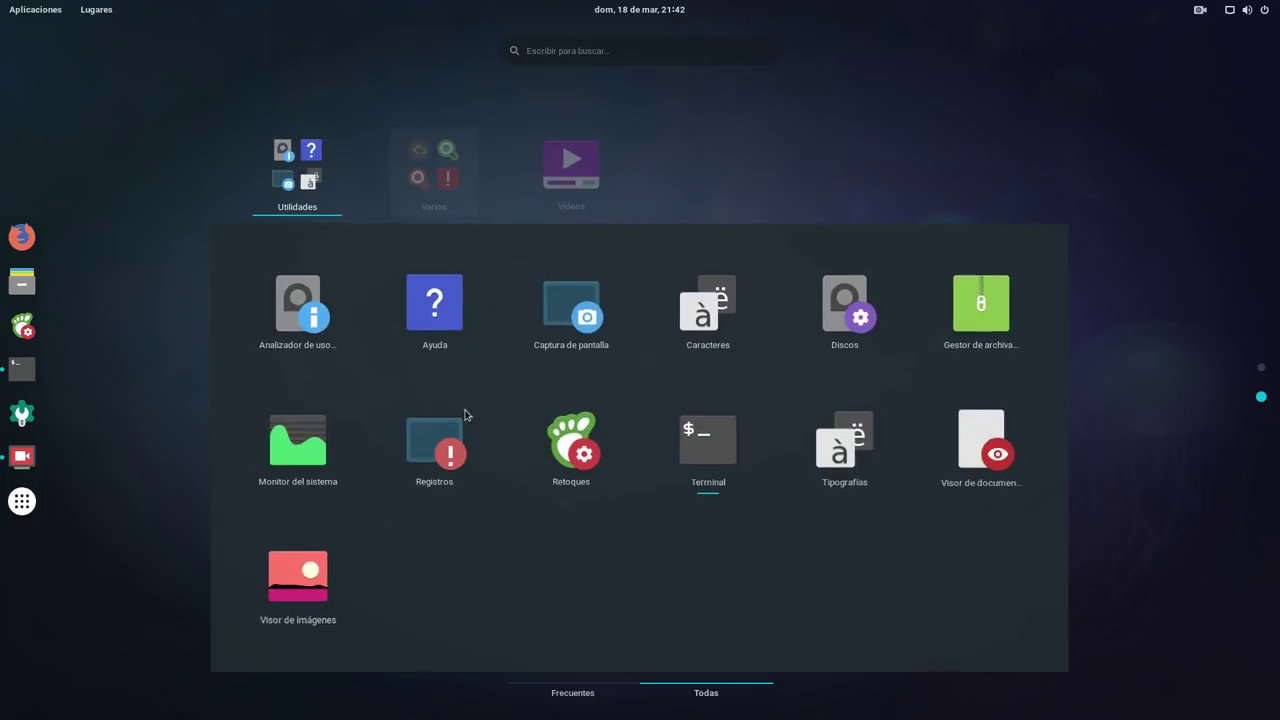
click(866, 136)
click(418, 607)
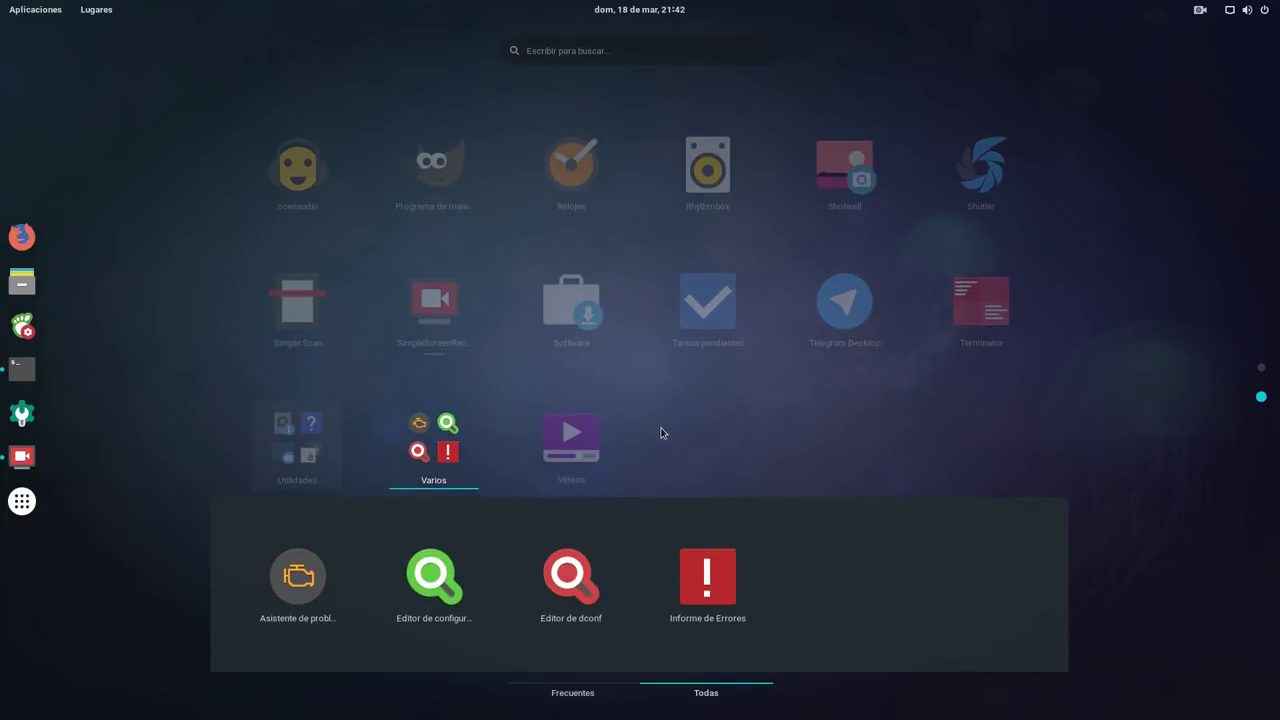
click(765, 418)
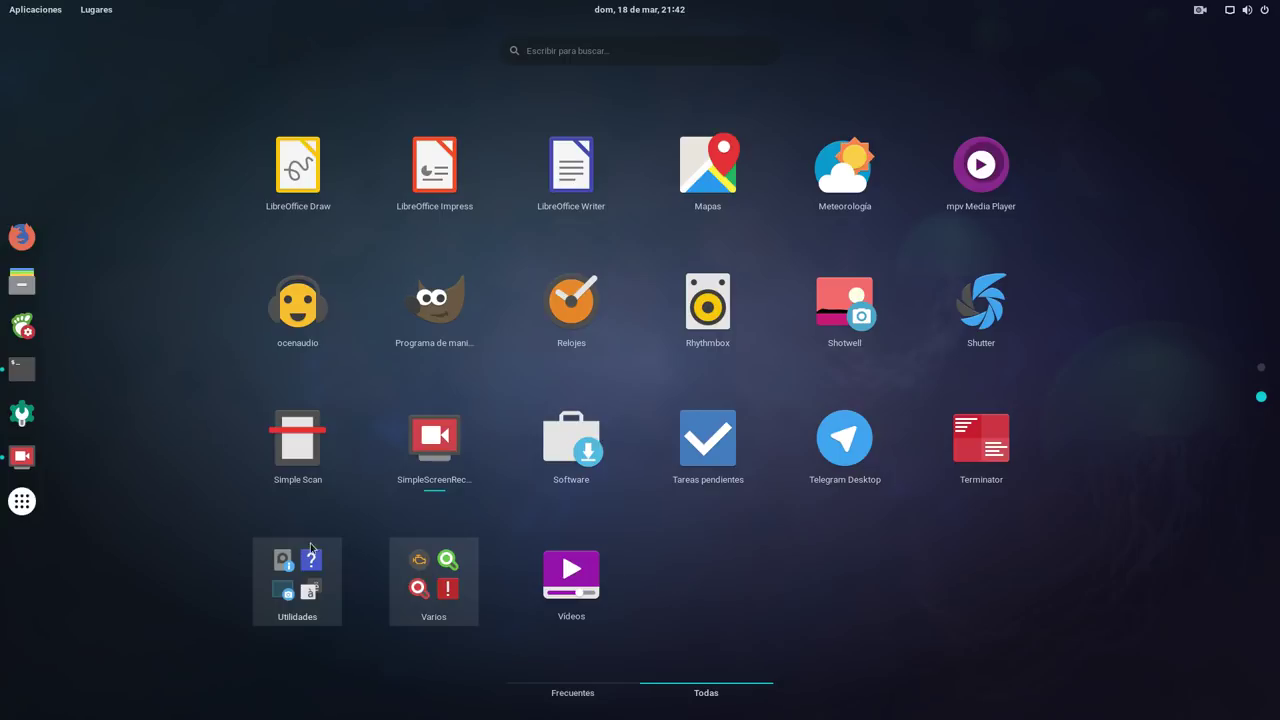
scroll(762, 546, up, 1)
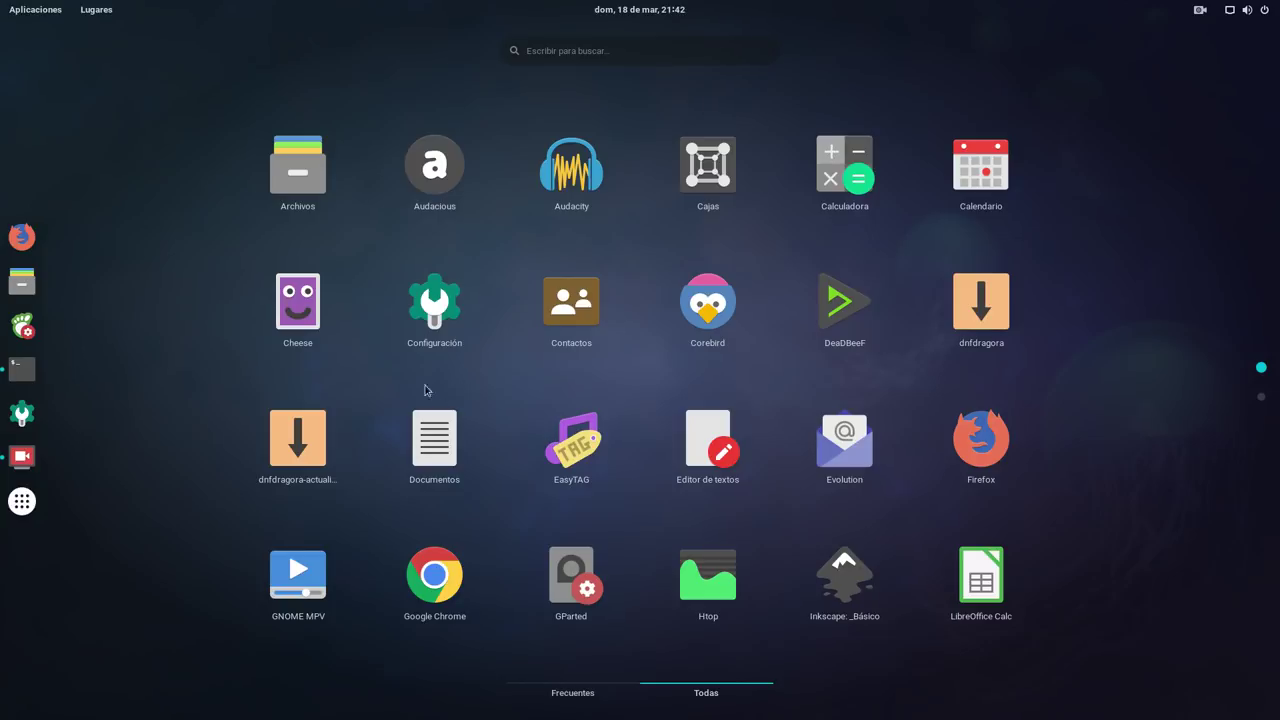
click(85, 48)
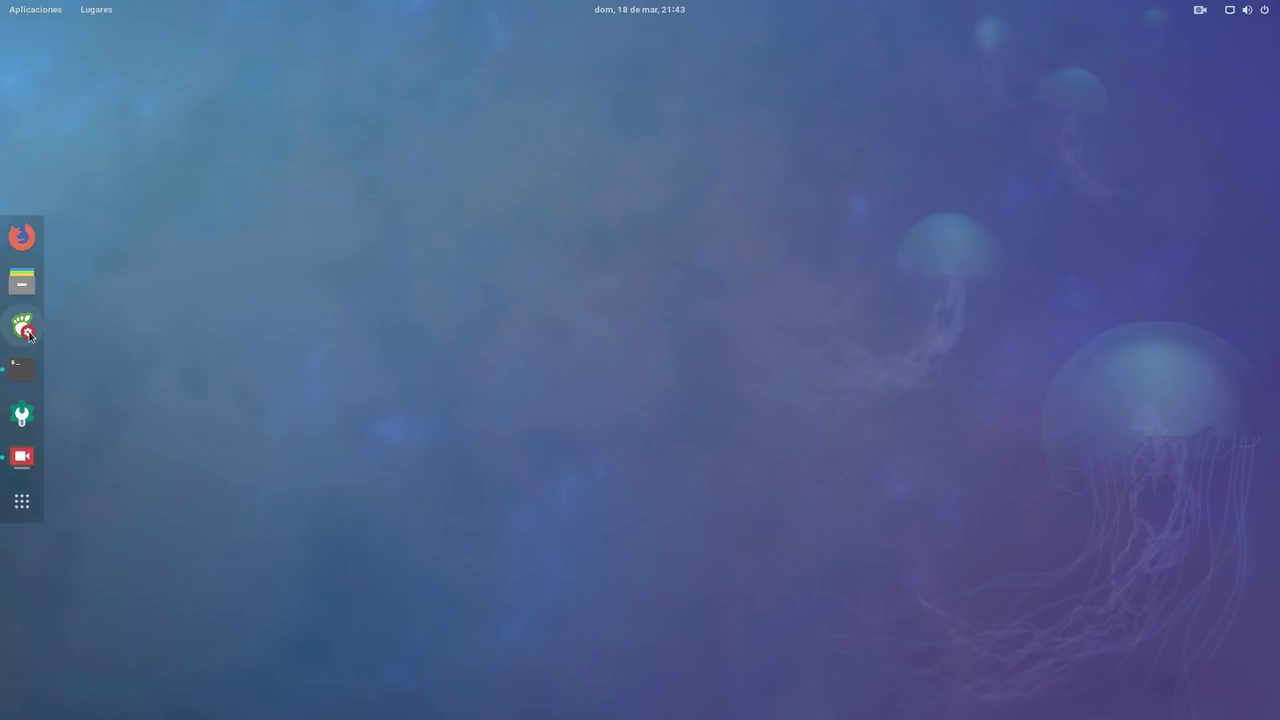
Open the system Configuración window and move it slightly on the desktop.
click(1254, 12)
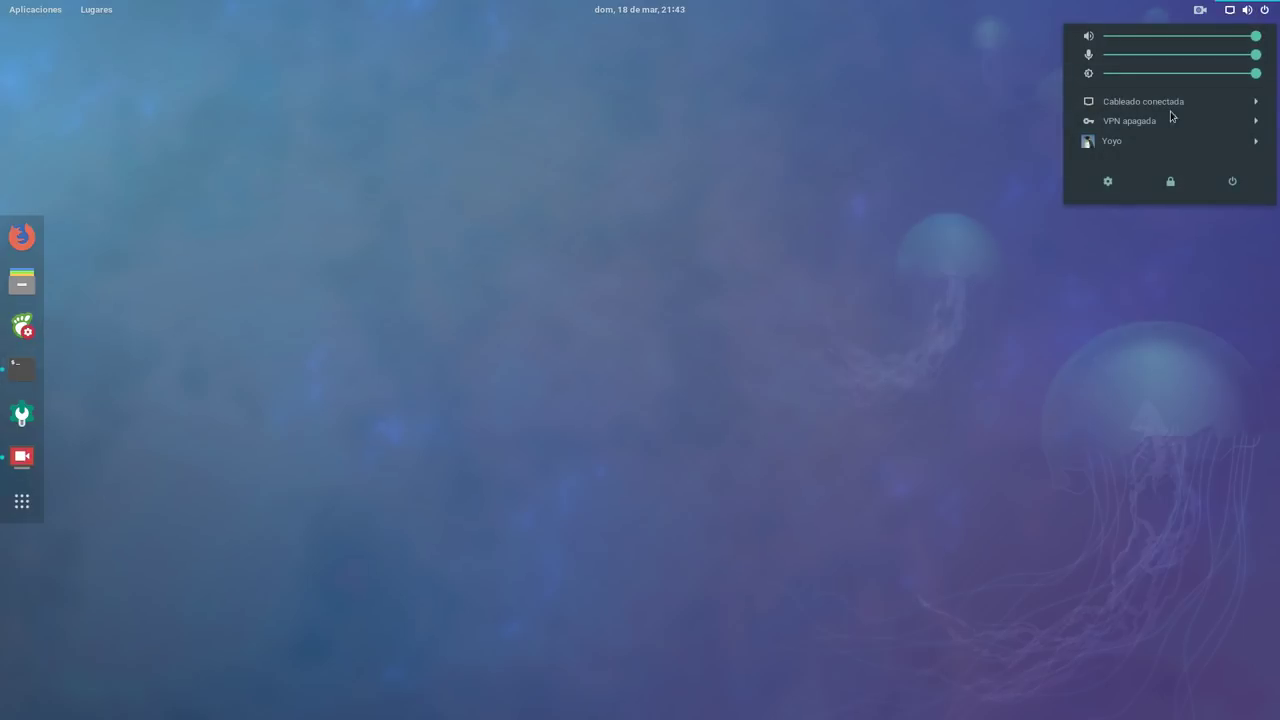
click(1107, 180)
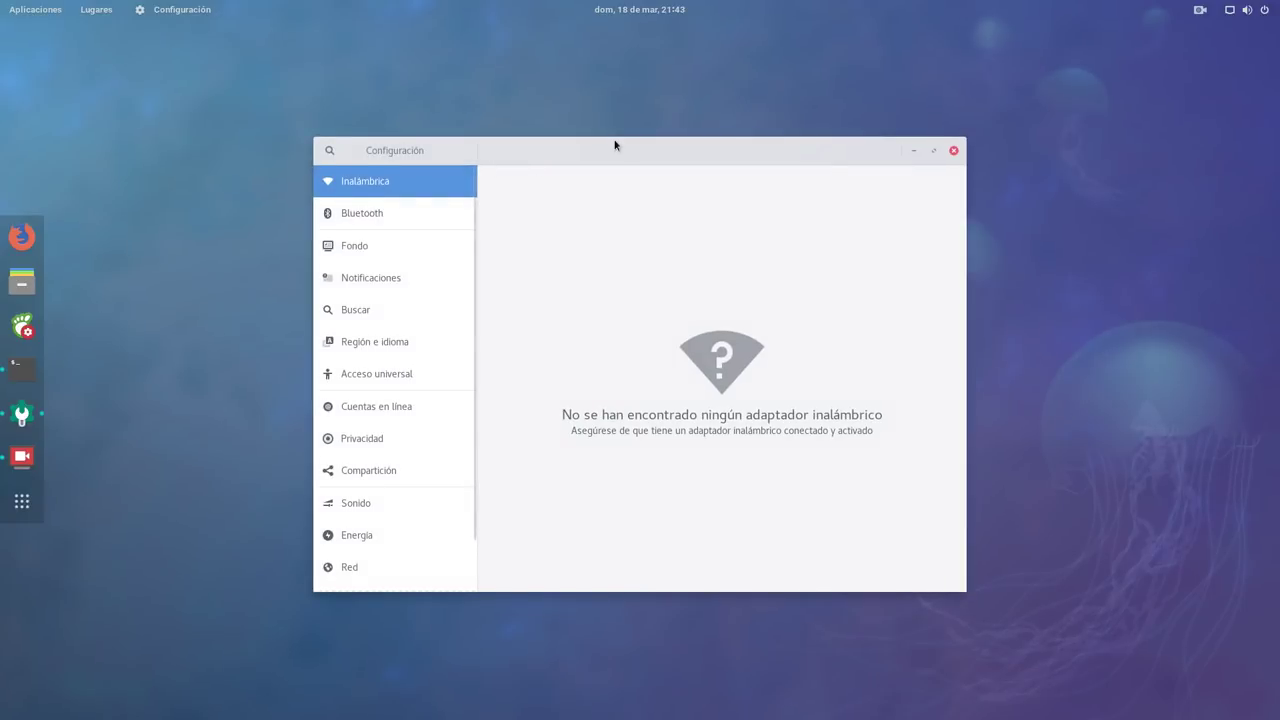
drag(615, 145, 582, 132)
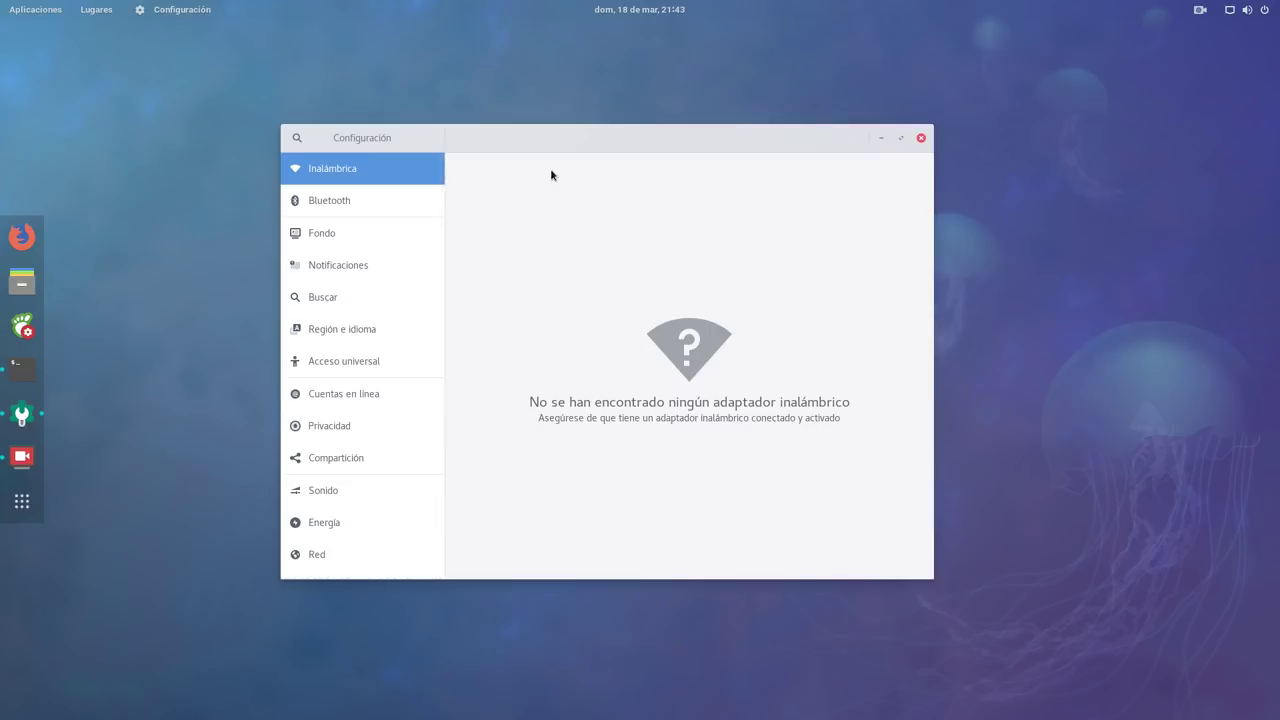
Look through the Bluetooth, Fondo, Notificaciones, Buscar, Región e idioma and Cuentas en línea settings pages.
click(376, 203)
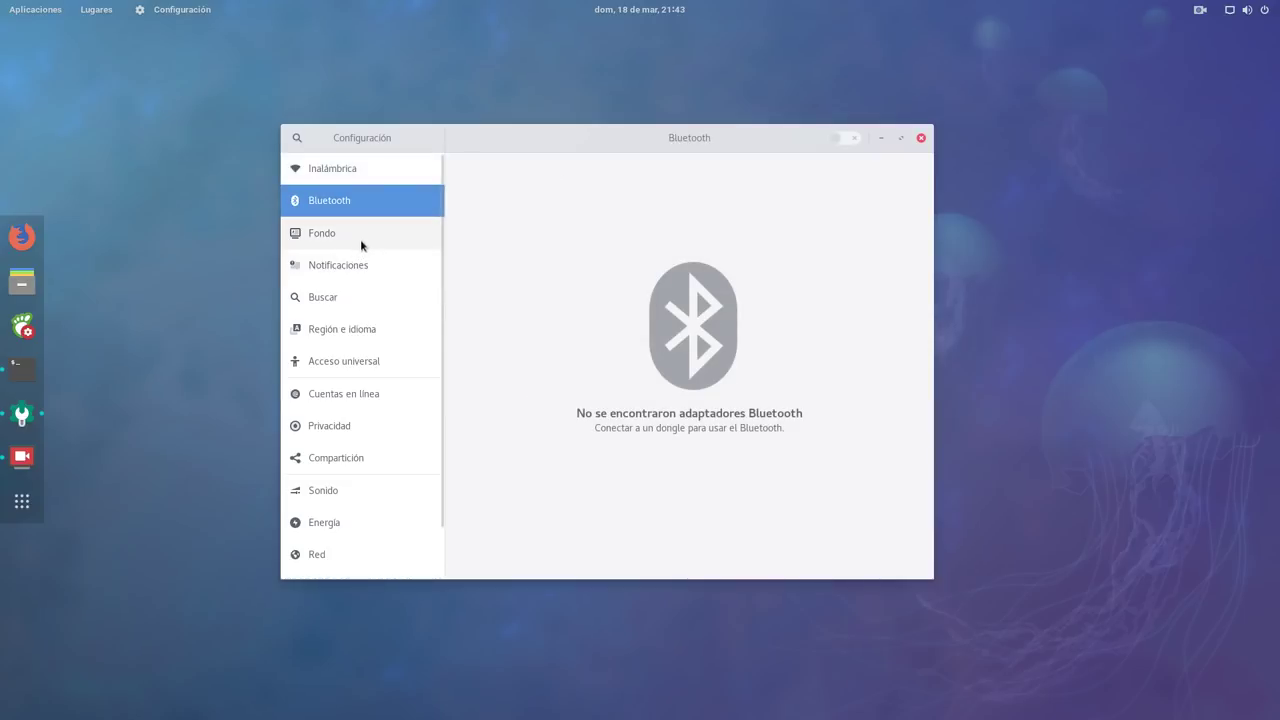
click(361, 238)
click(332, 287)
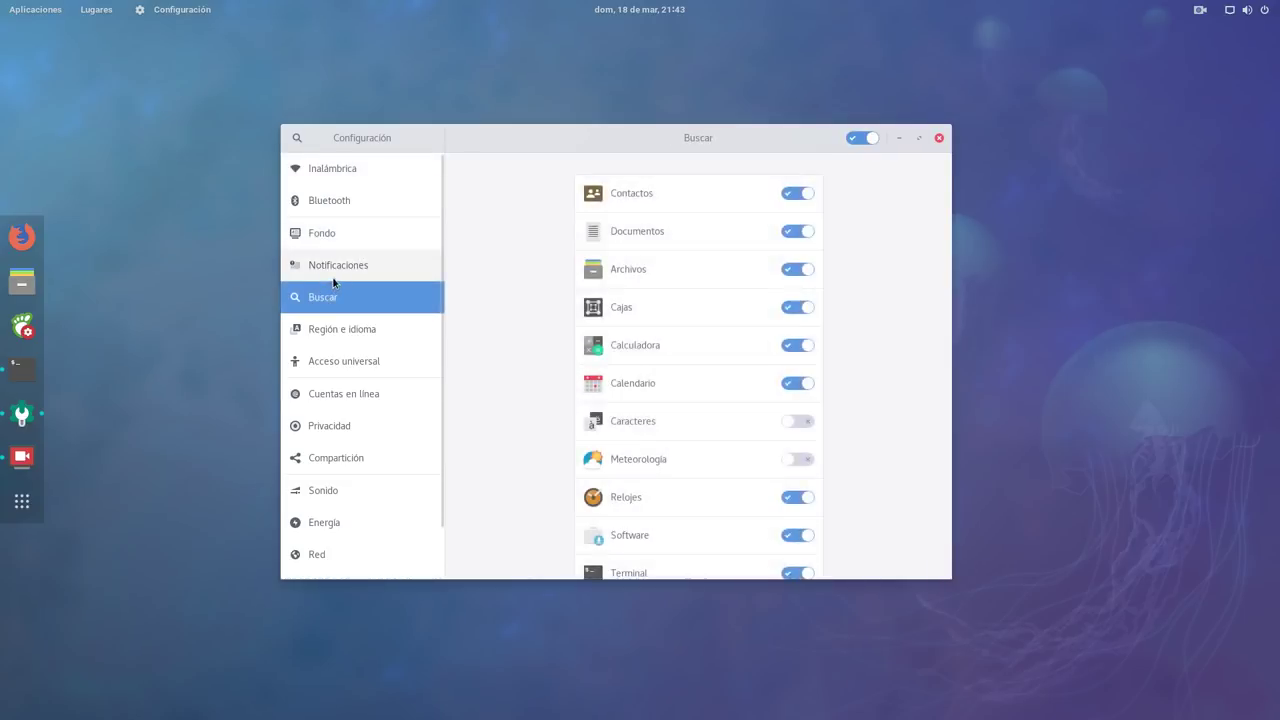
click(337, 271)
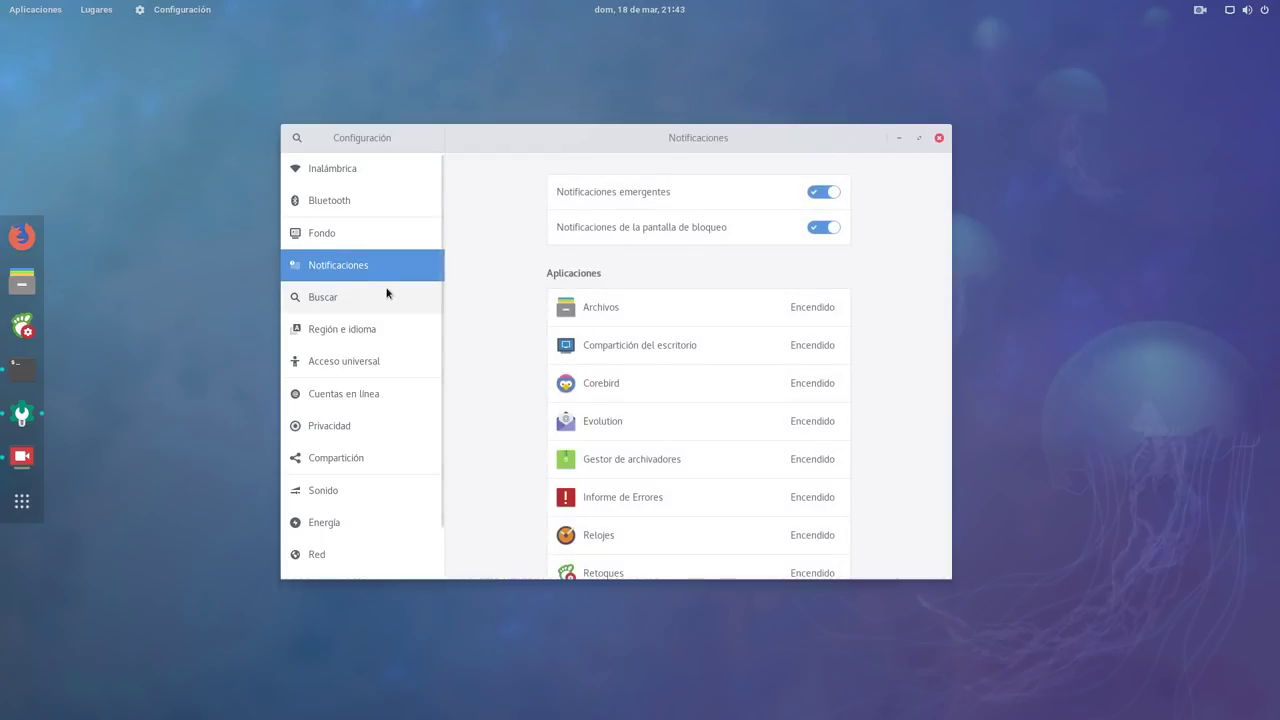
click(319, 302)
click(348, 335)
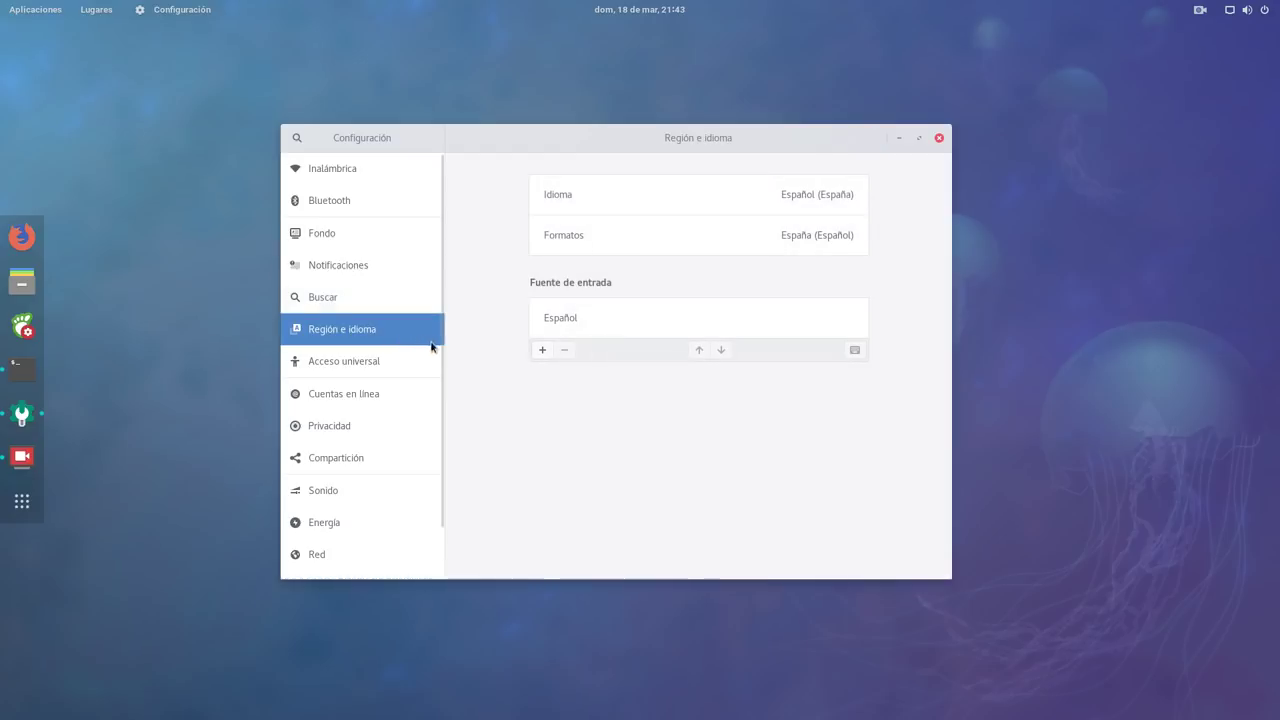
click(433, 362)
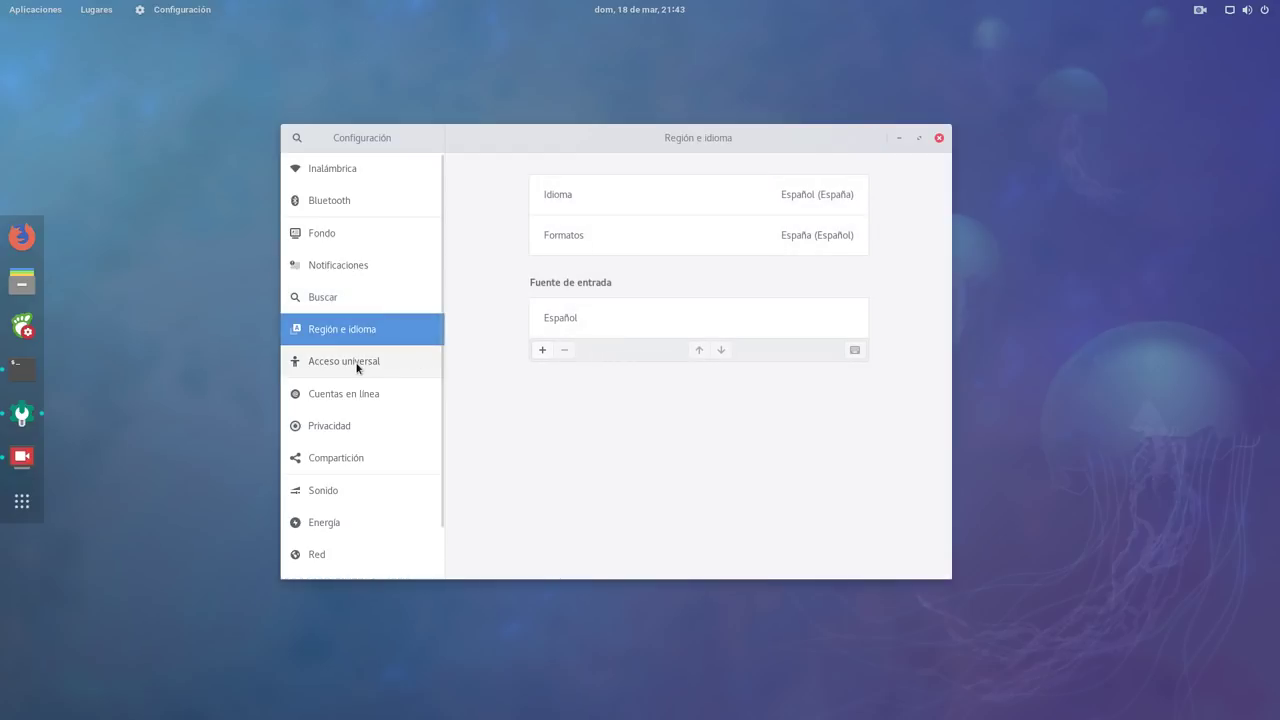
click(405, 395)
scroll(540, 369, down, 2)
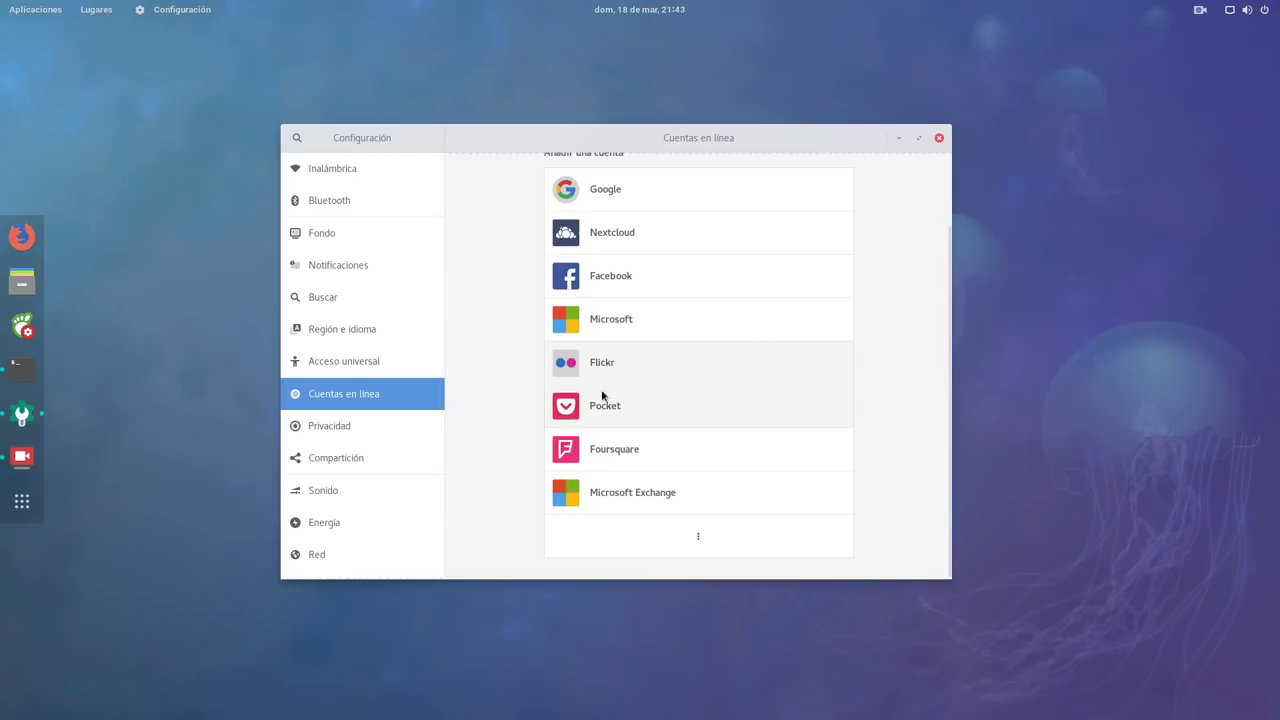
Examine the Privacidad and Compartición settings and the output and input devices in the Sonido settings.
click(349, 426)
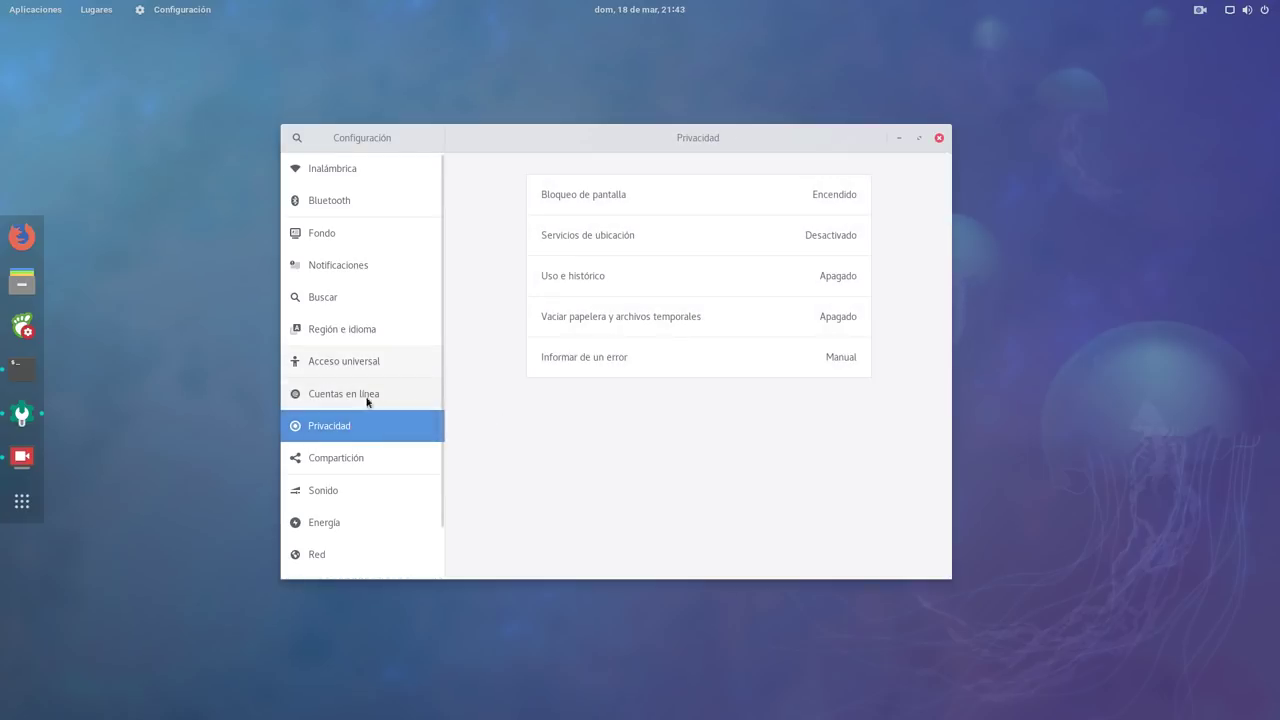
click(349, 461)
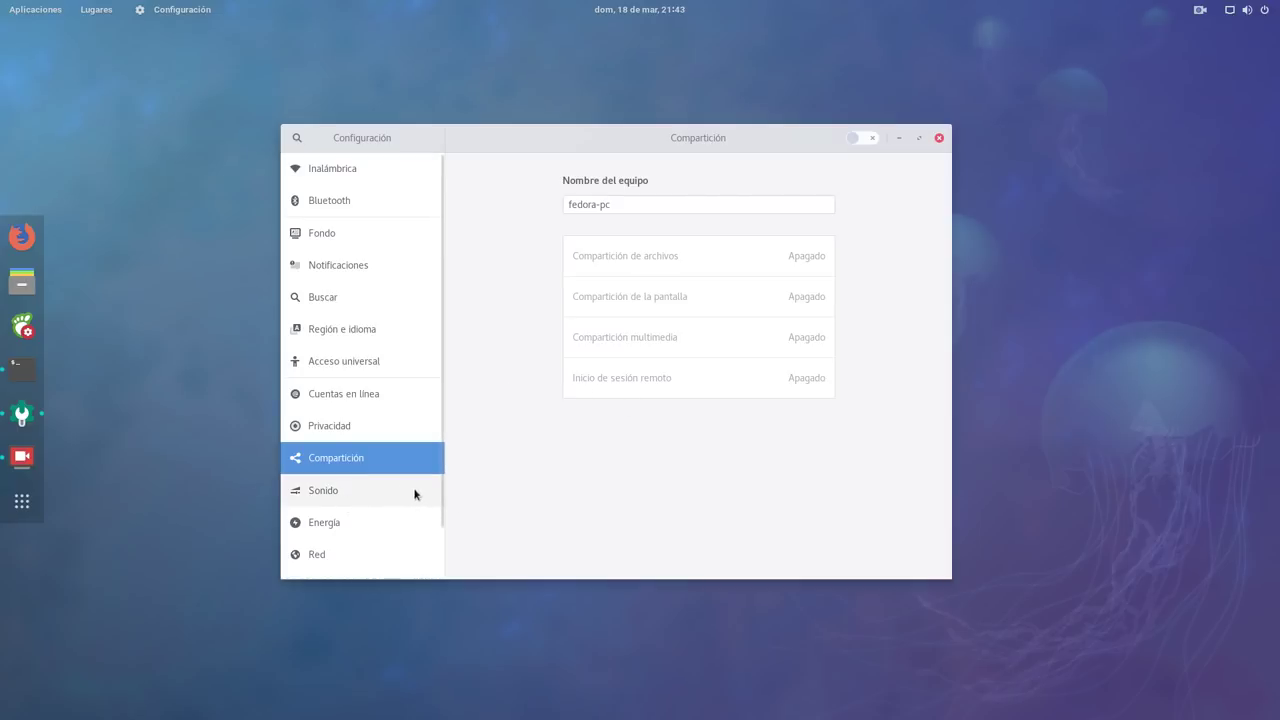
click(345, 494)
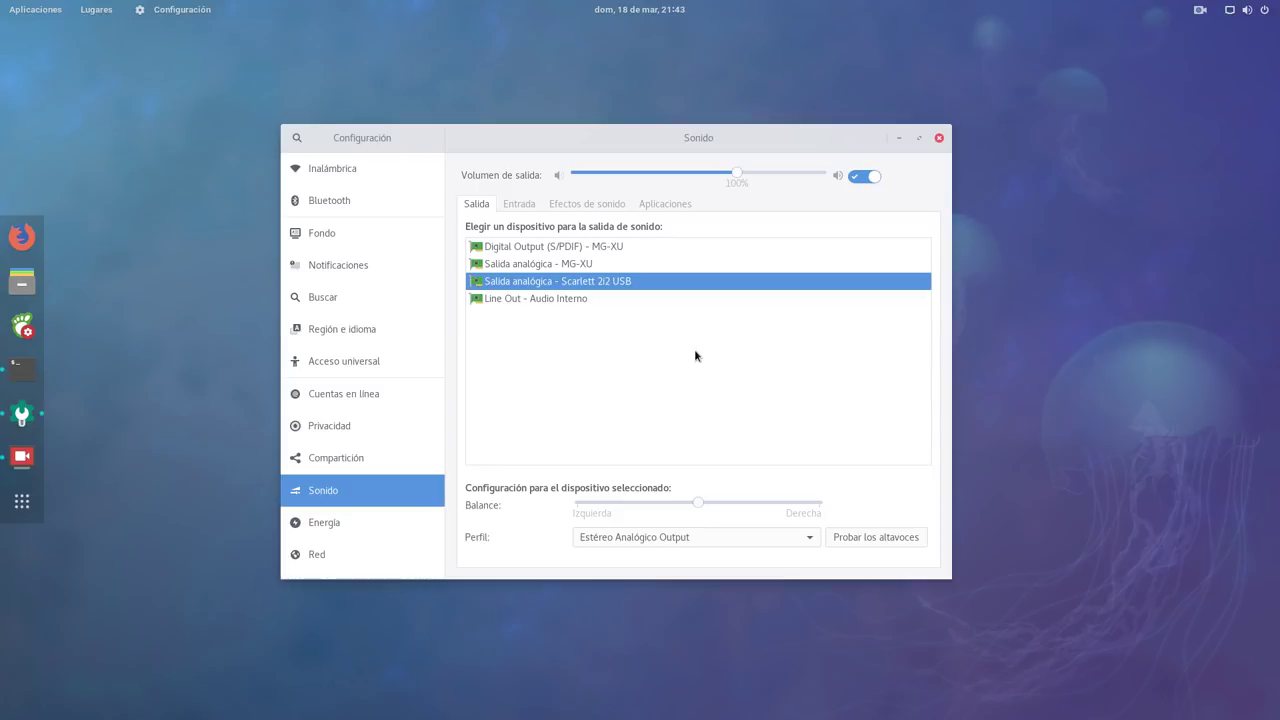
click(519, 204)
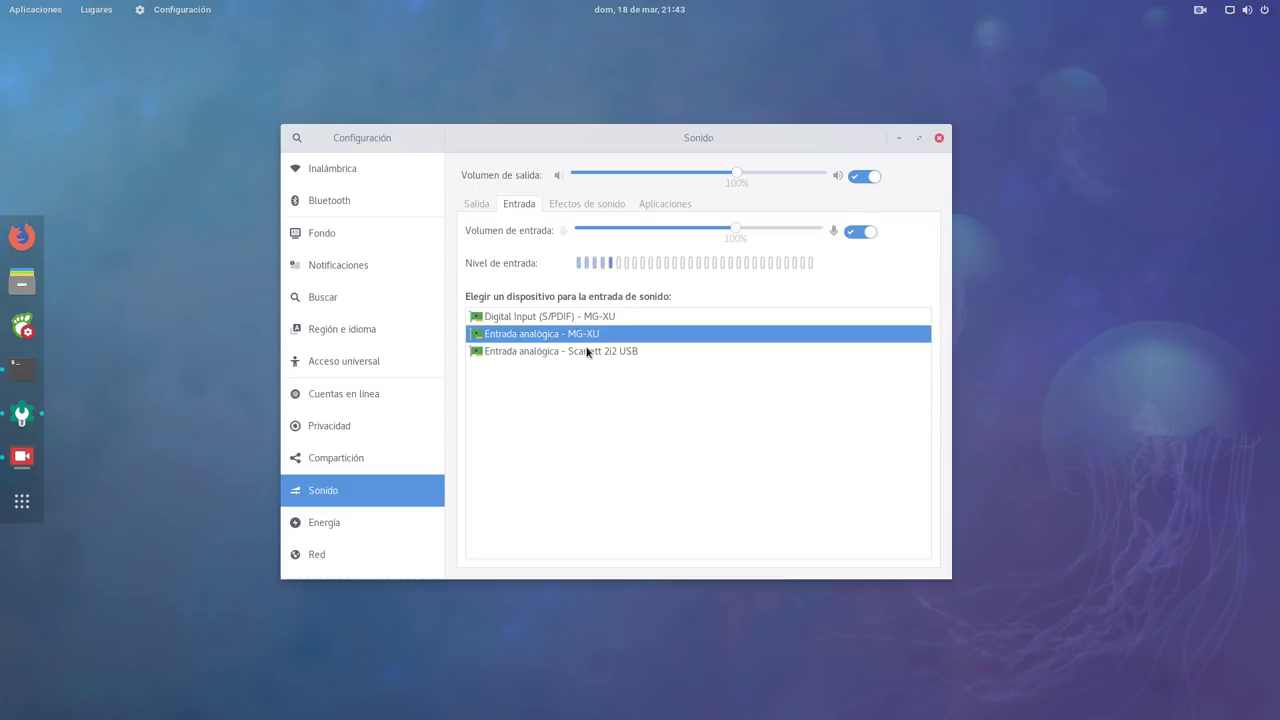
click(481, 208)
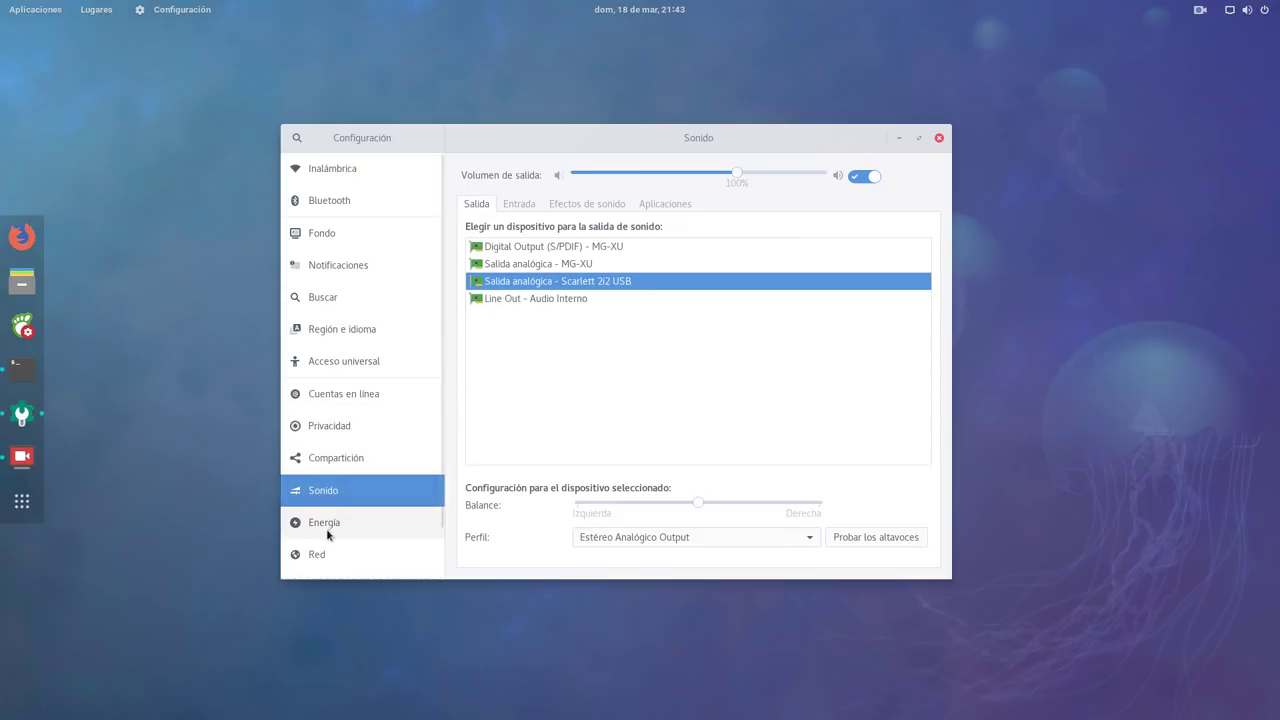
Examine the Energía, Red, Dispositivos and Detalles settings and close the Configuración window.
scroll(327, 535, down, 2)
click(332, 466)
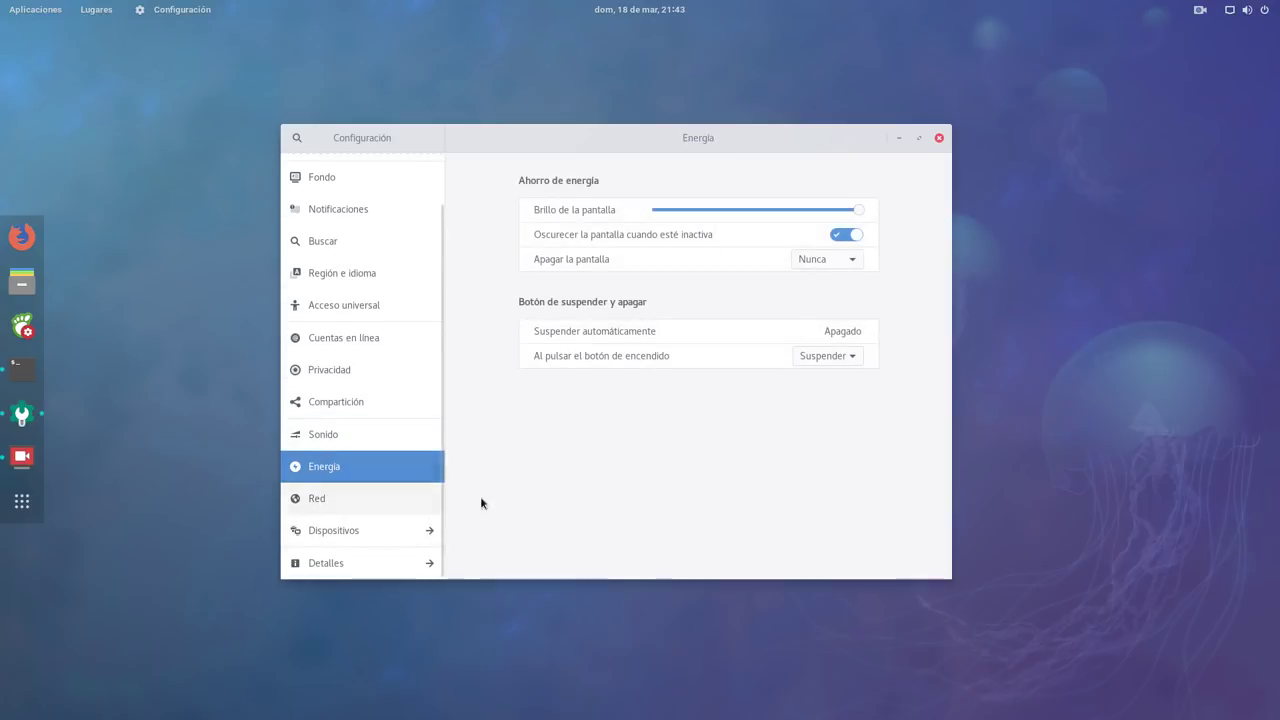
click(319, 503)
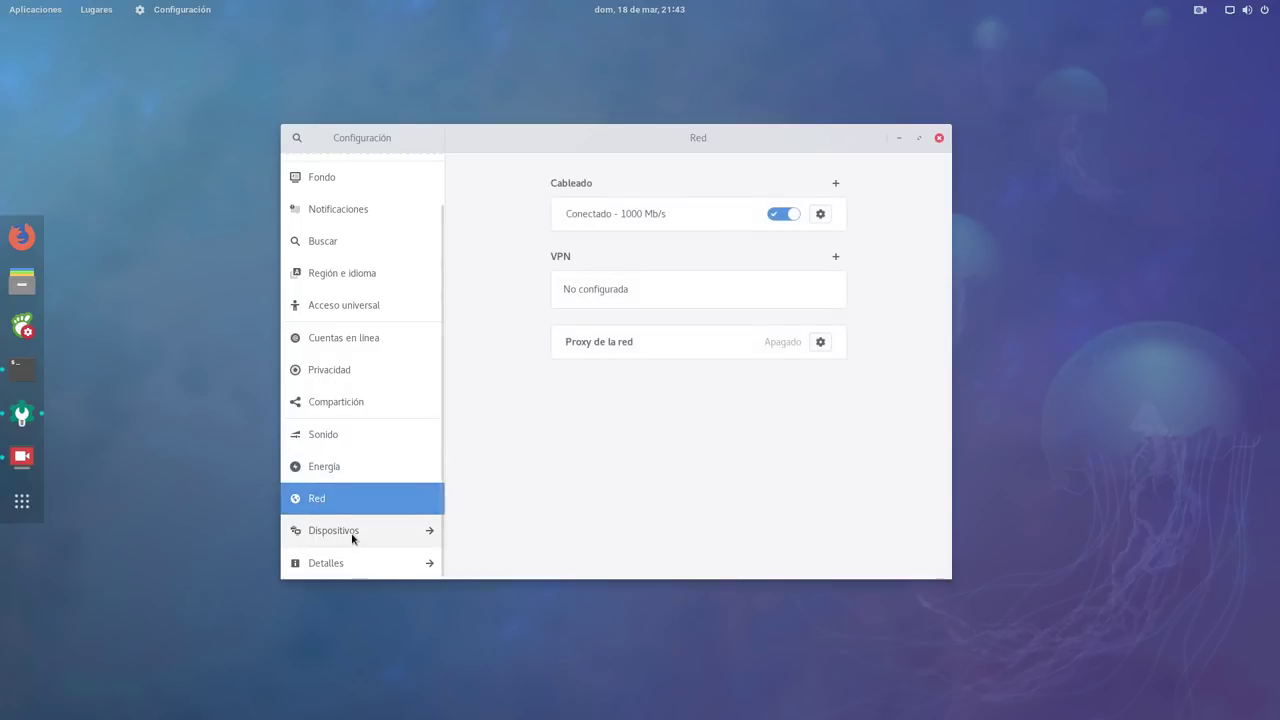
click(352, 539)
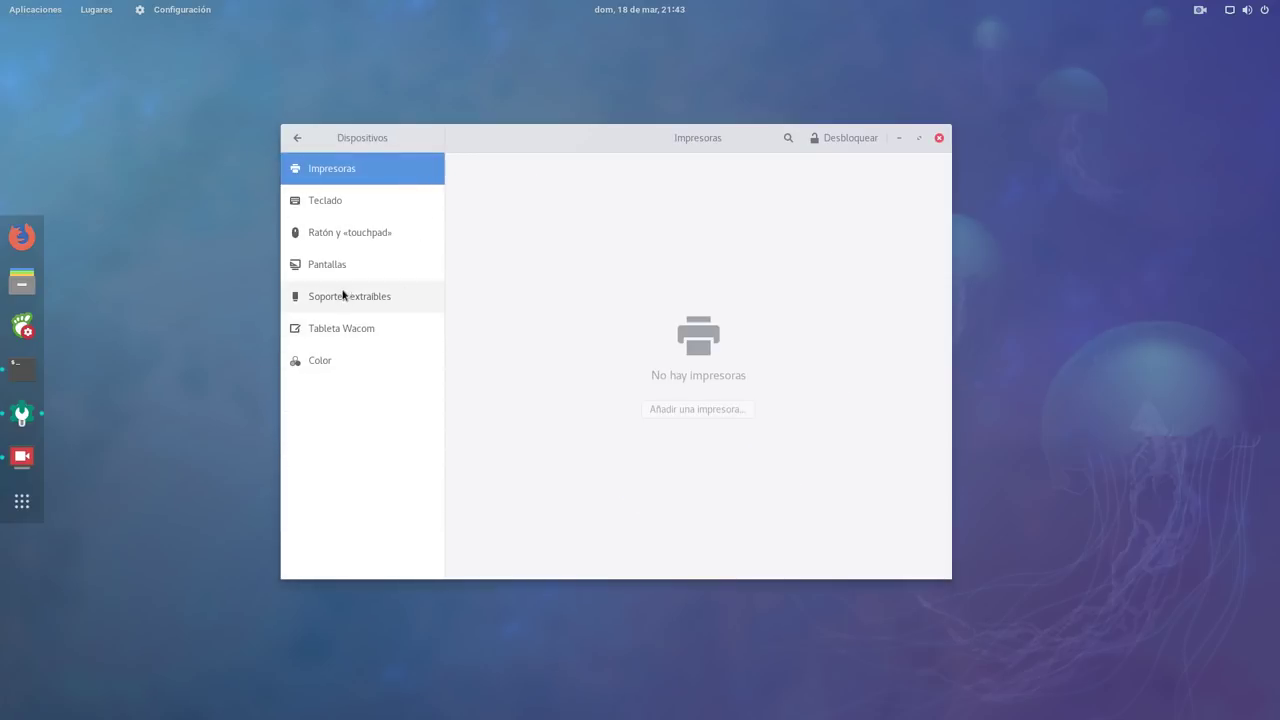
click(297, 137)
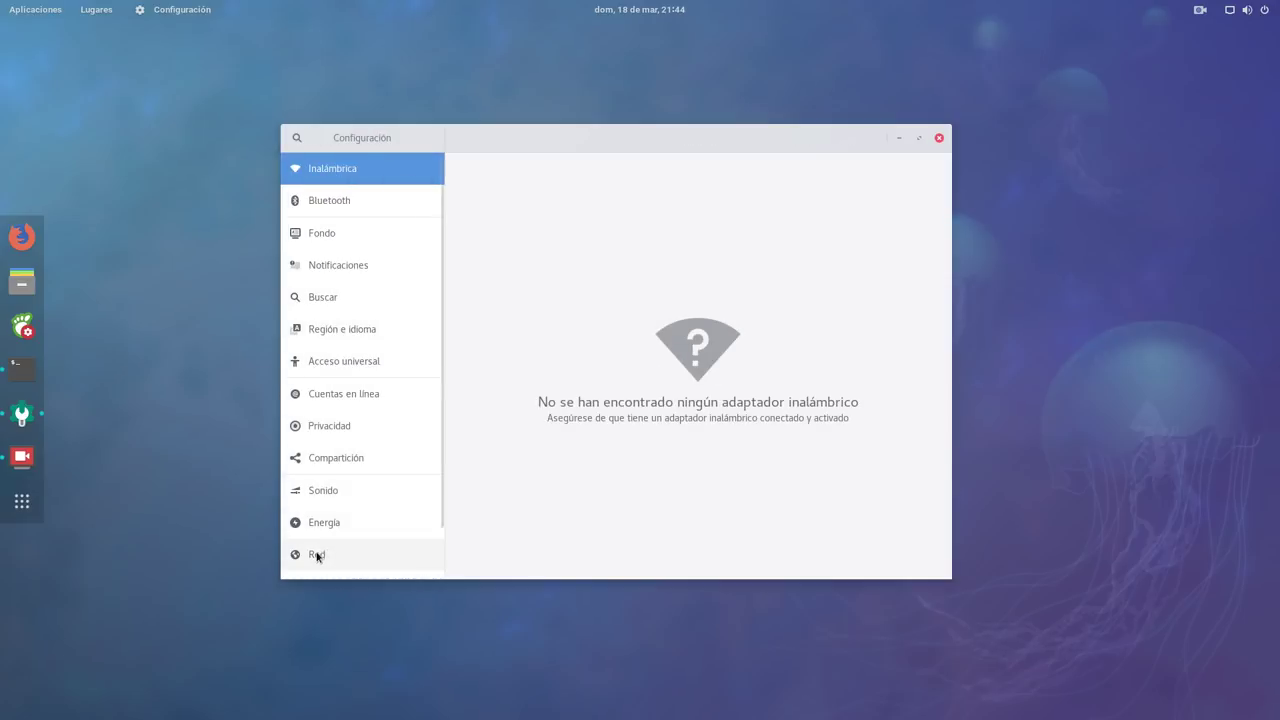
scroll(320, 556, down, 2)
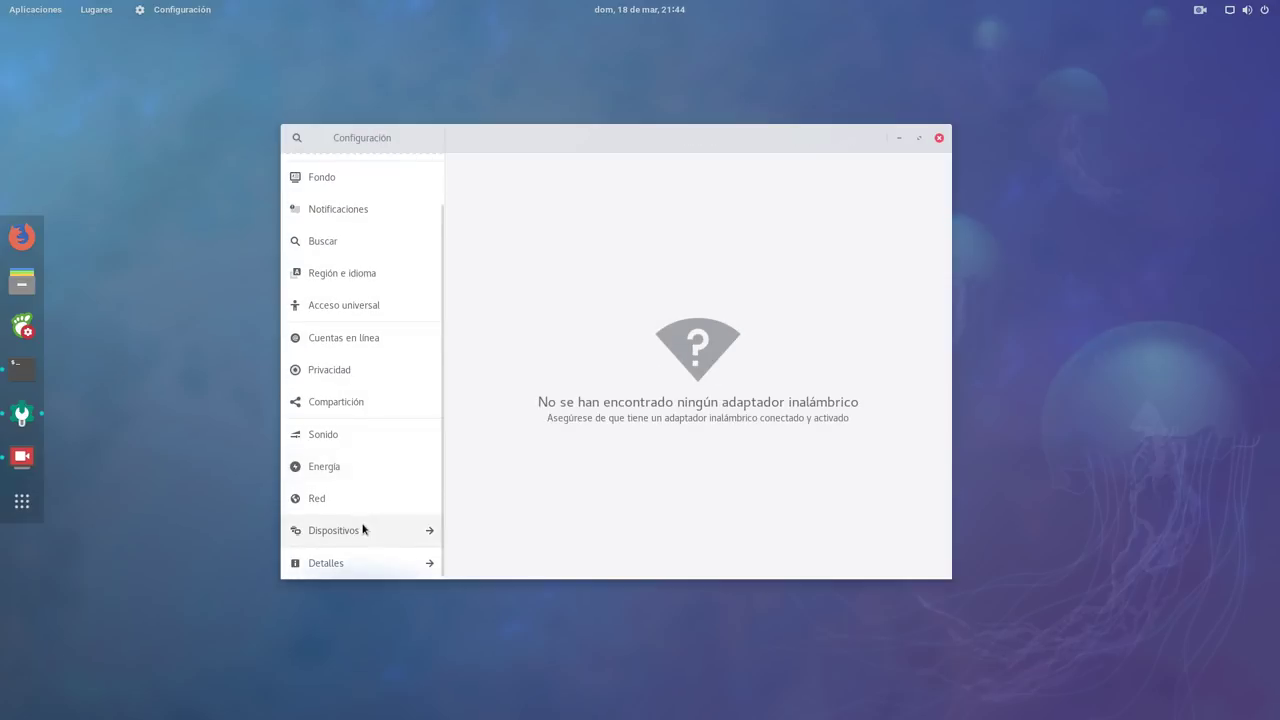
click(334, 561)
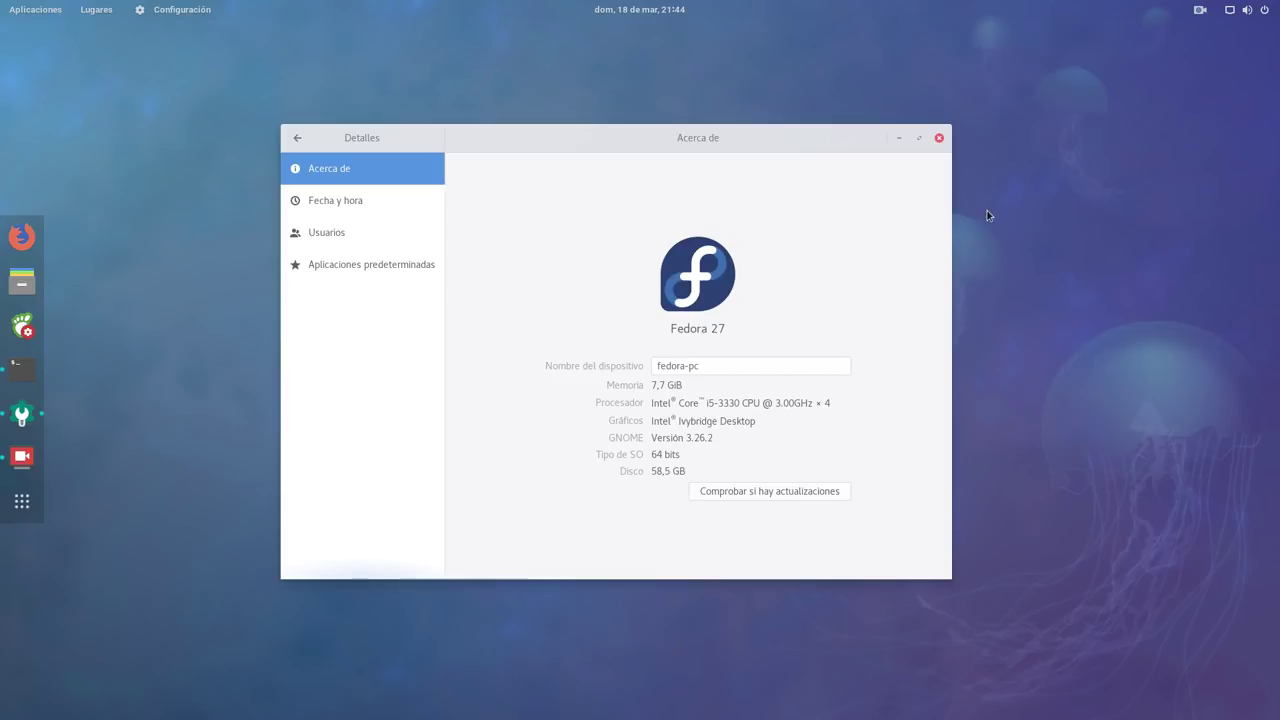
click(939, 139)
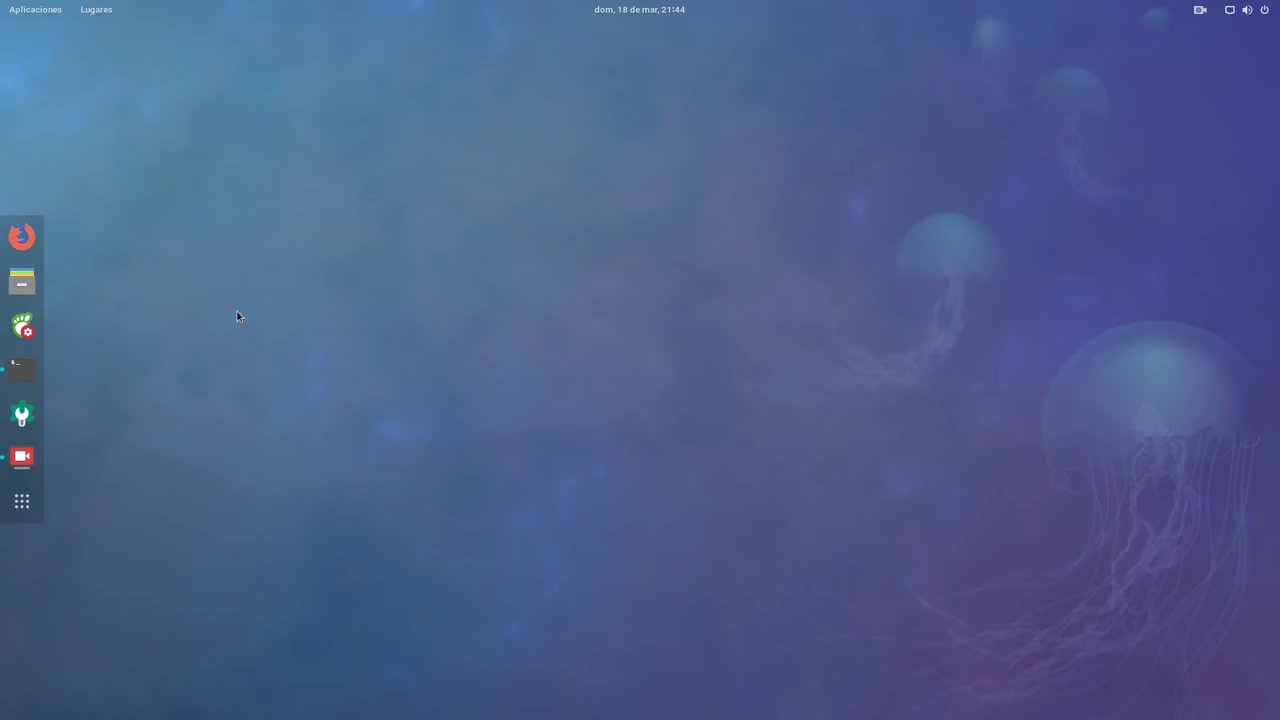
Restore and maximise the terminal, run dnf -h and read through the main and plugin commands of dnf.
click(22, 369)
drag(575, 117, 547, 92)
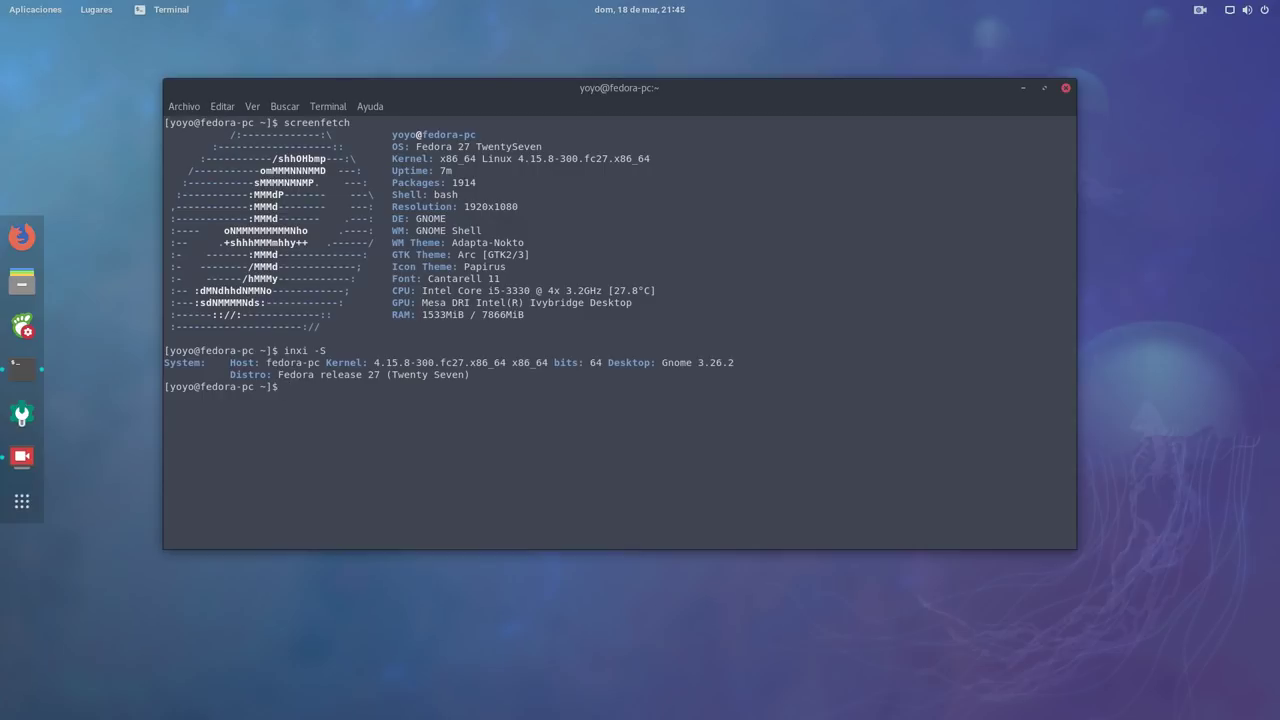
click(1044, 88)
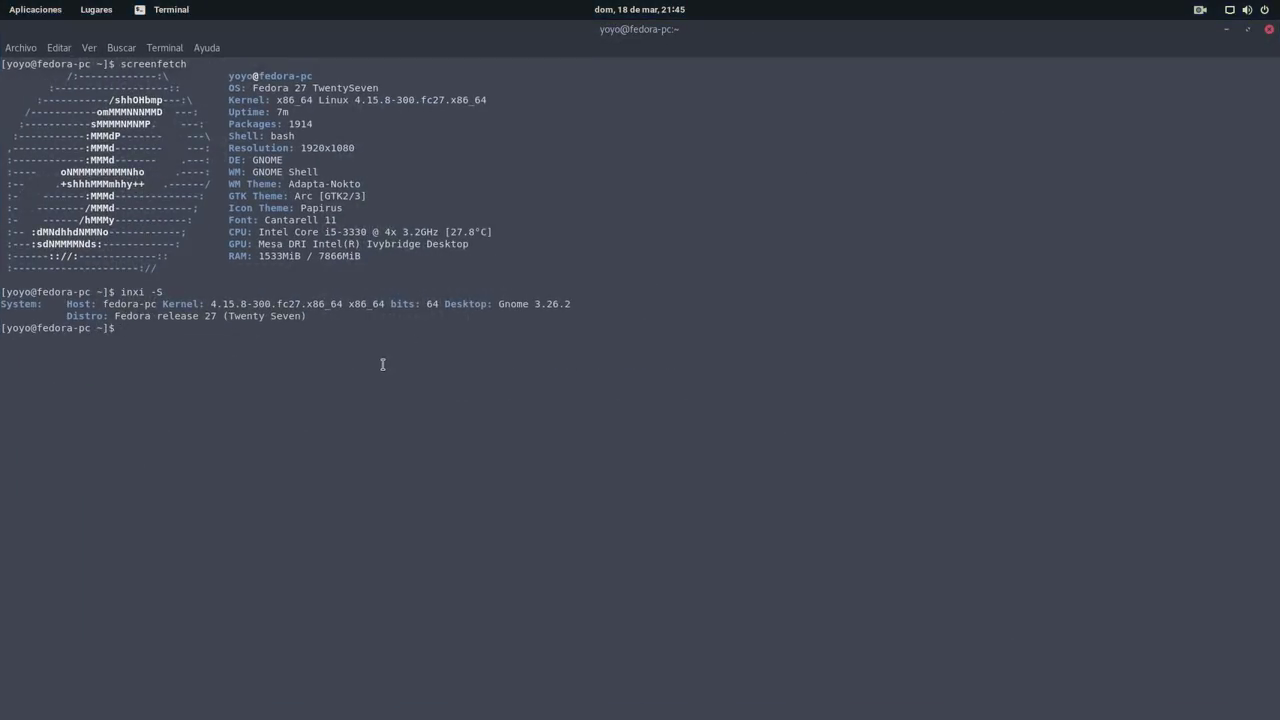
text(dnf -h)
key(Return)
scroll(298, 375, up, 20)
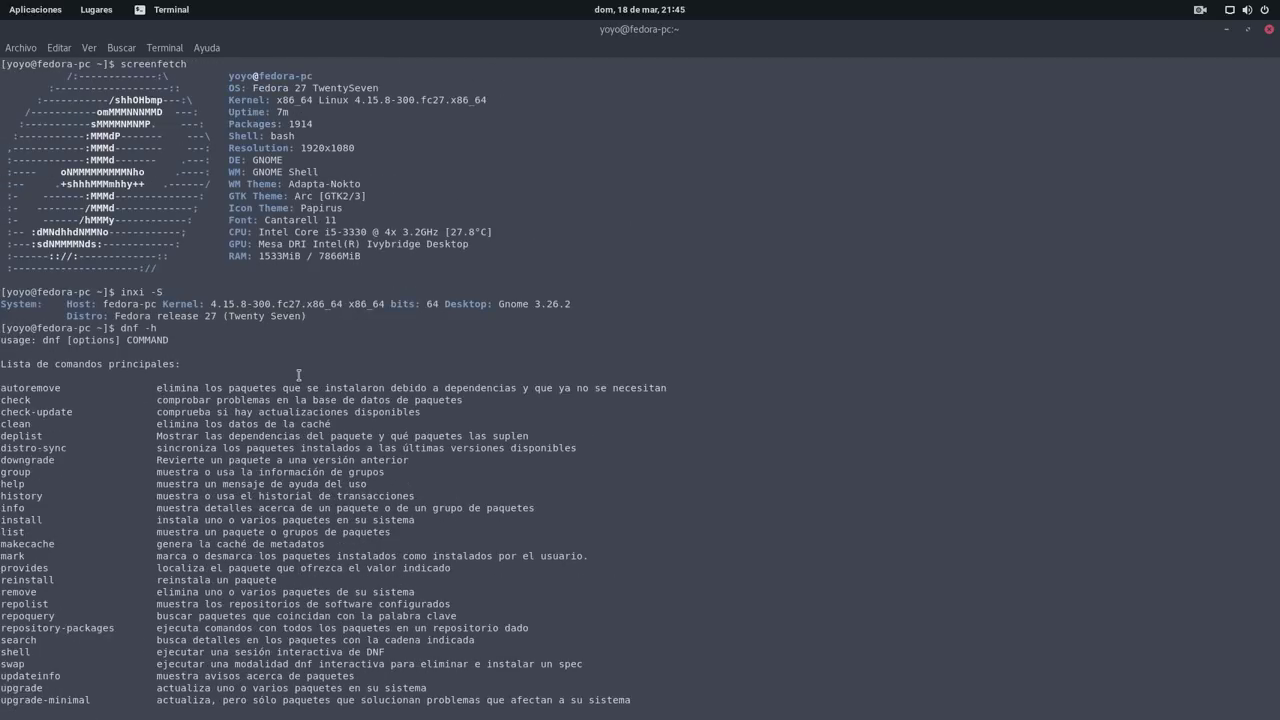
scroll(288, 380, down, 6)
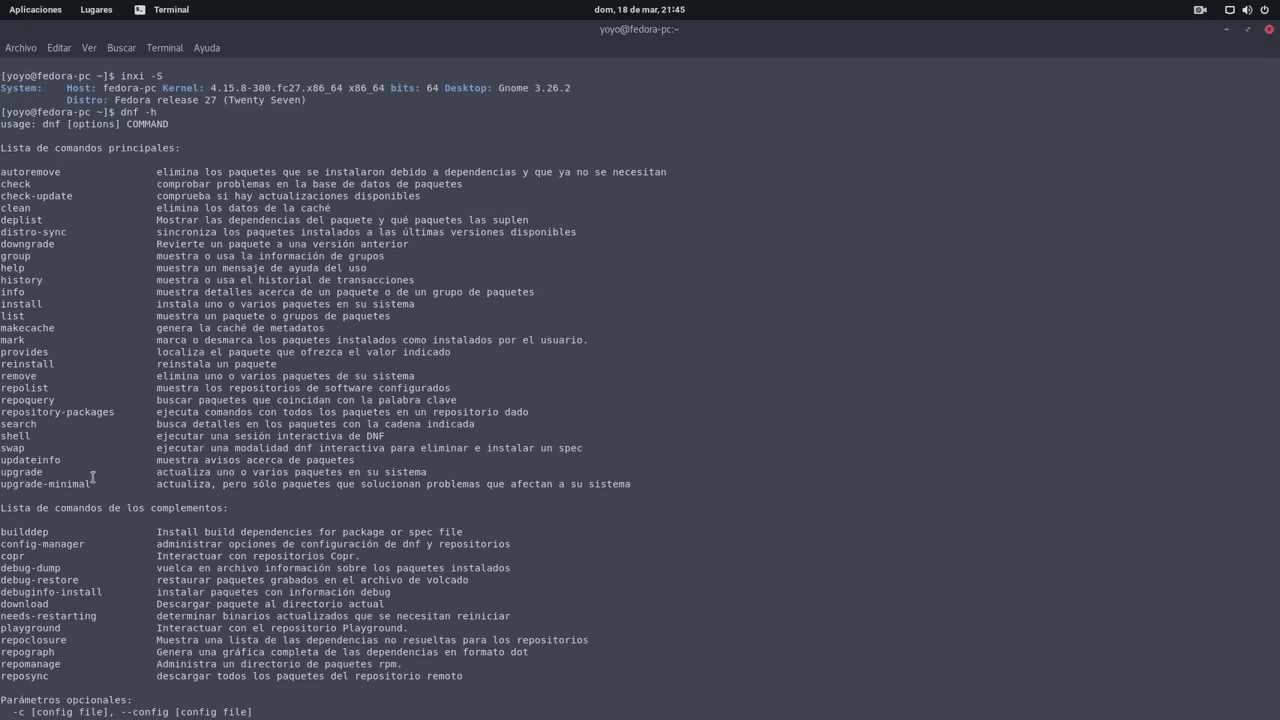
scroll(92, 447, up, 3)
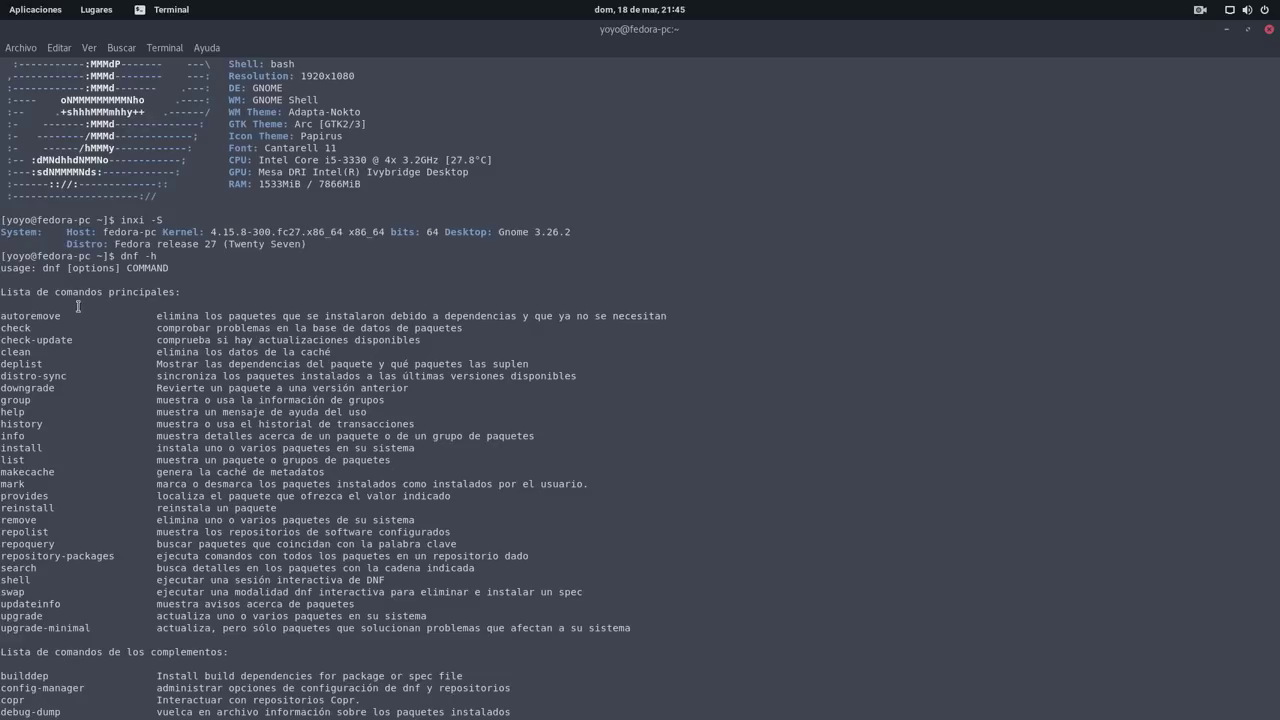
scroll(64, 386, down, 6)
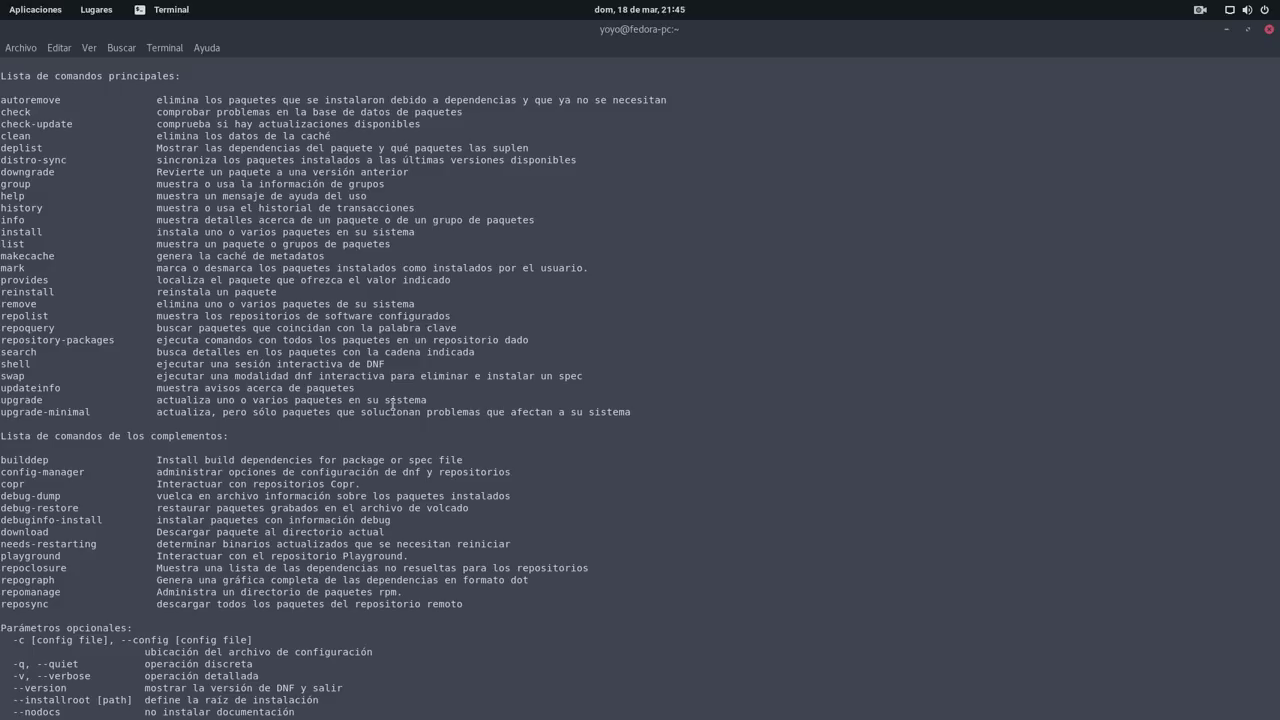
scroll(393, 404, up, 6)
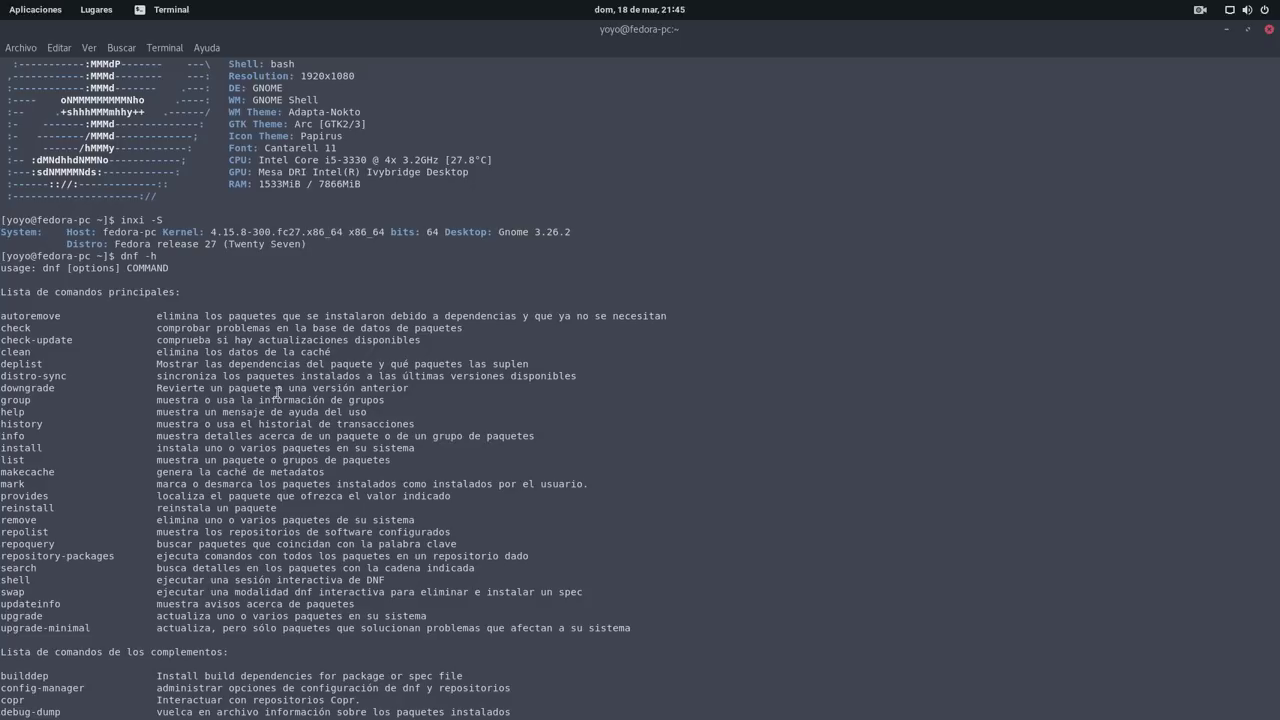
Open a second terminal window, minimise the first one, and enlarge and centre the new window on the desktop.
click(21, 48)
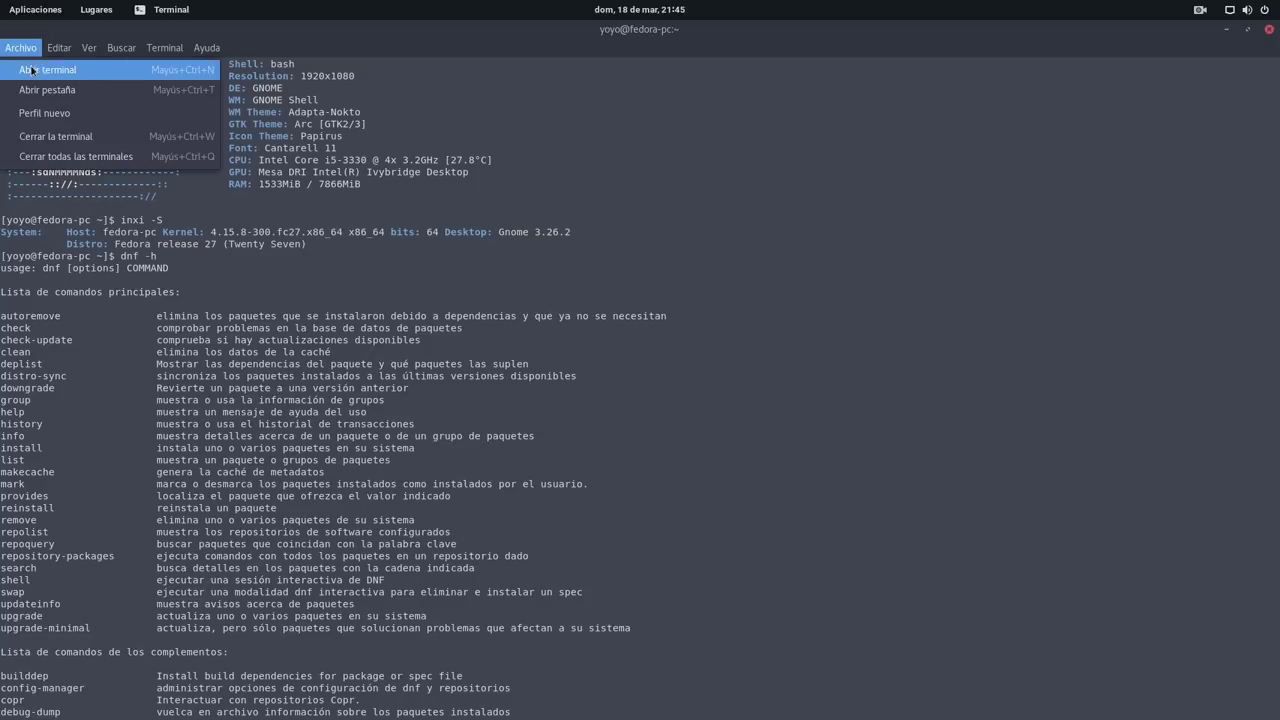
click(38, 72)
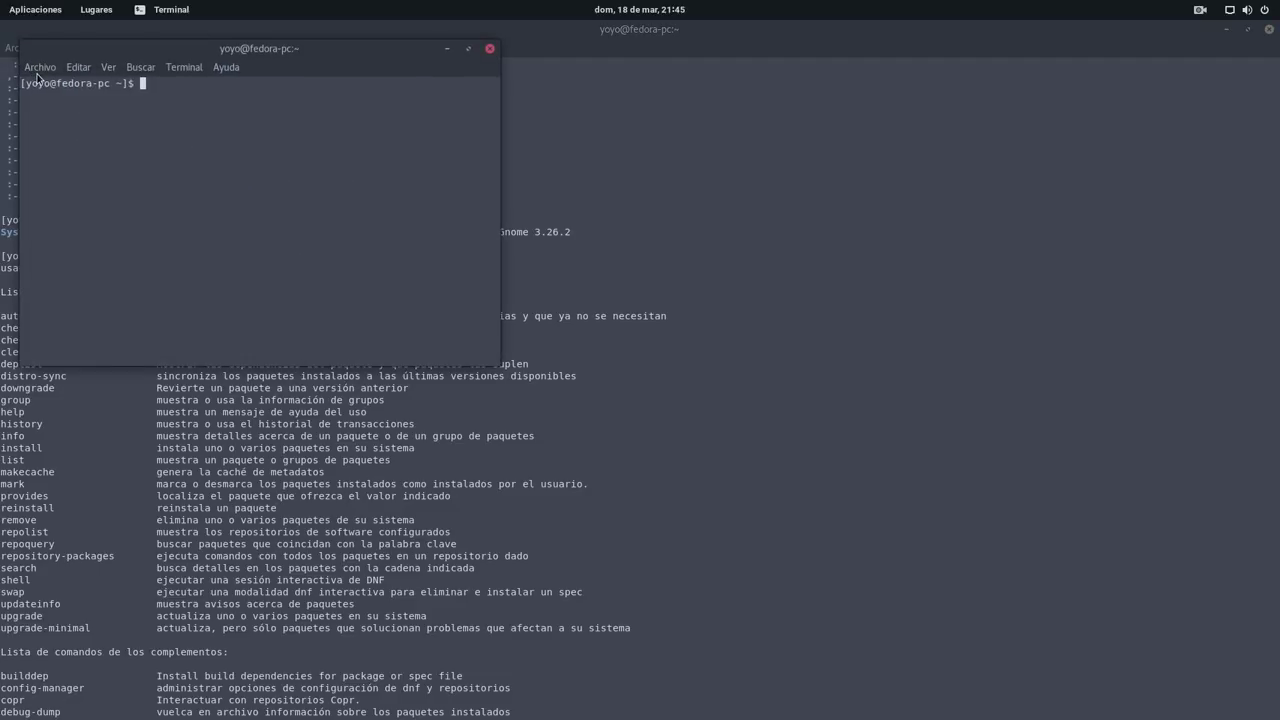
click(1226, 29)
drag(496, 372, 1089, 596)
drag(448, 44, 539, 81)
Run sudo dnf update, enter the account password and review the packages in the transaction.
text(sudo)
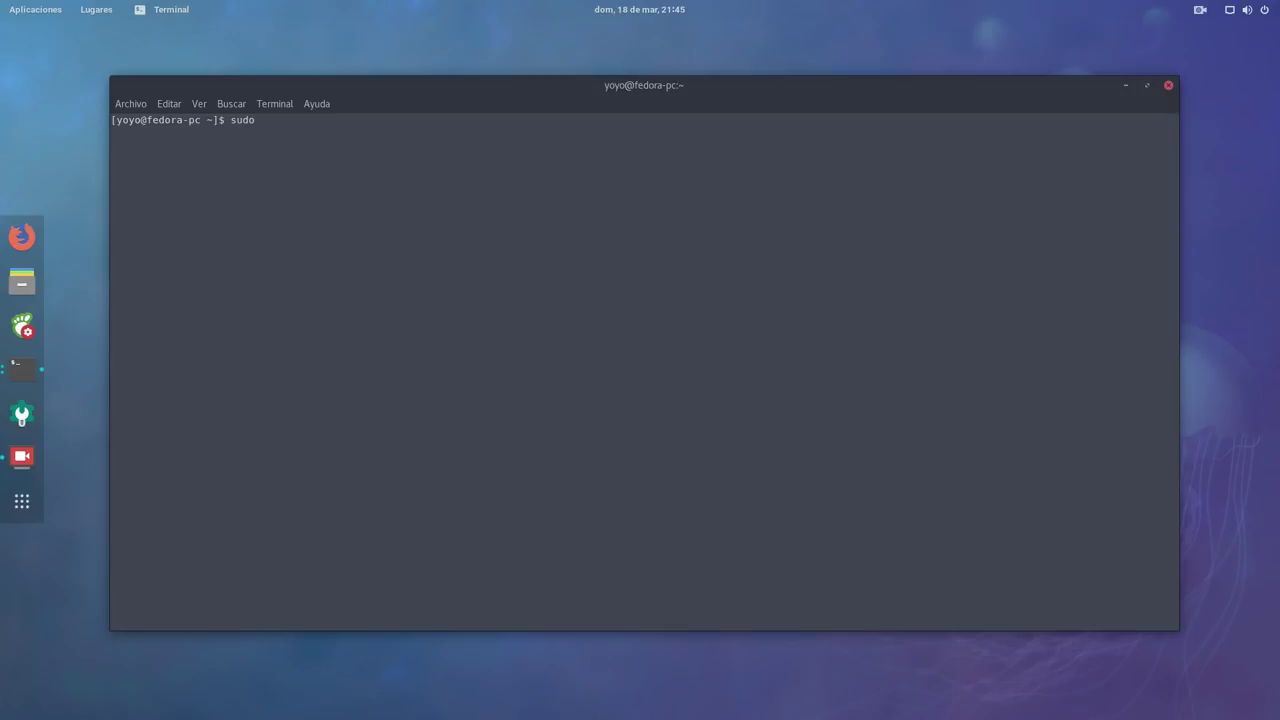
text(dnf update)
key(Return)
key(Return)
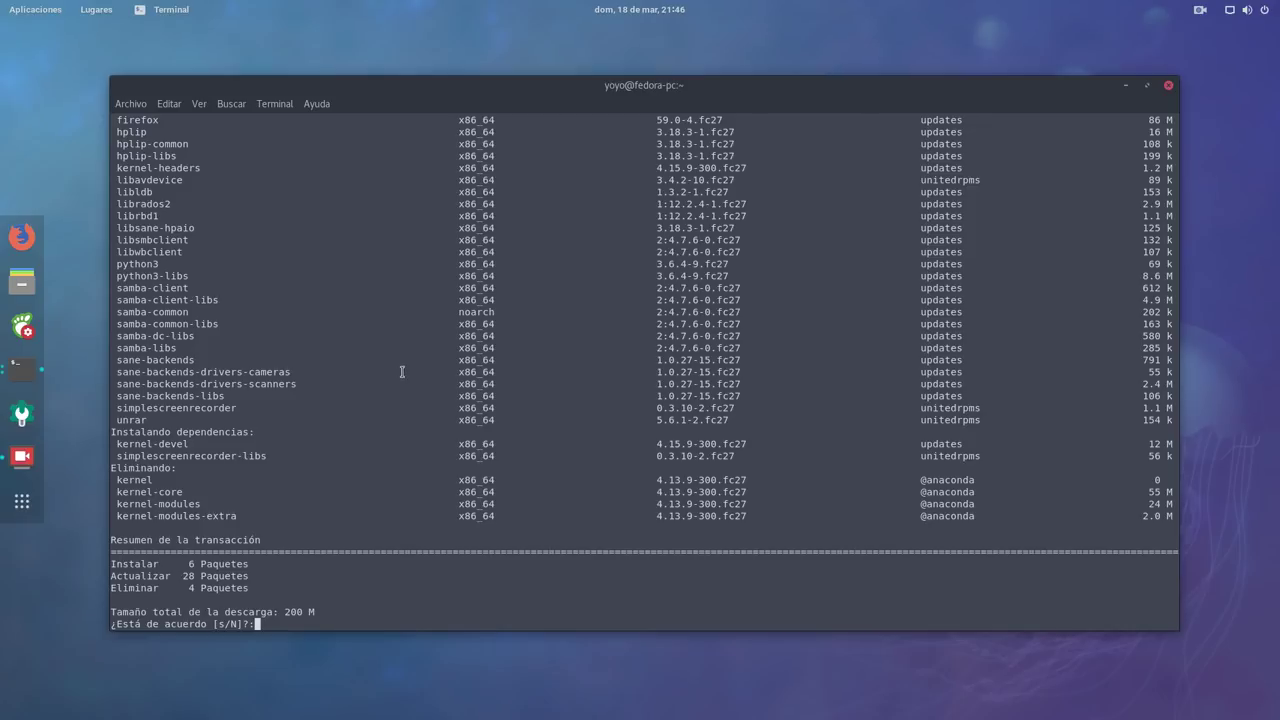
scroll(402, 372, up, 5)
Switch to the first terminal, run uname -r and highlight the running kernel version.
key(super)
click(386, 268)
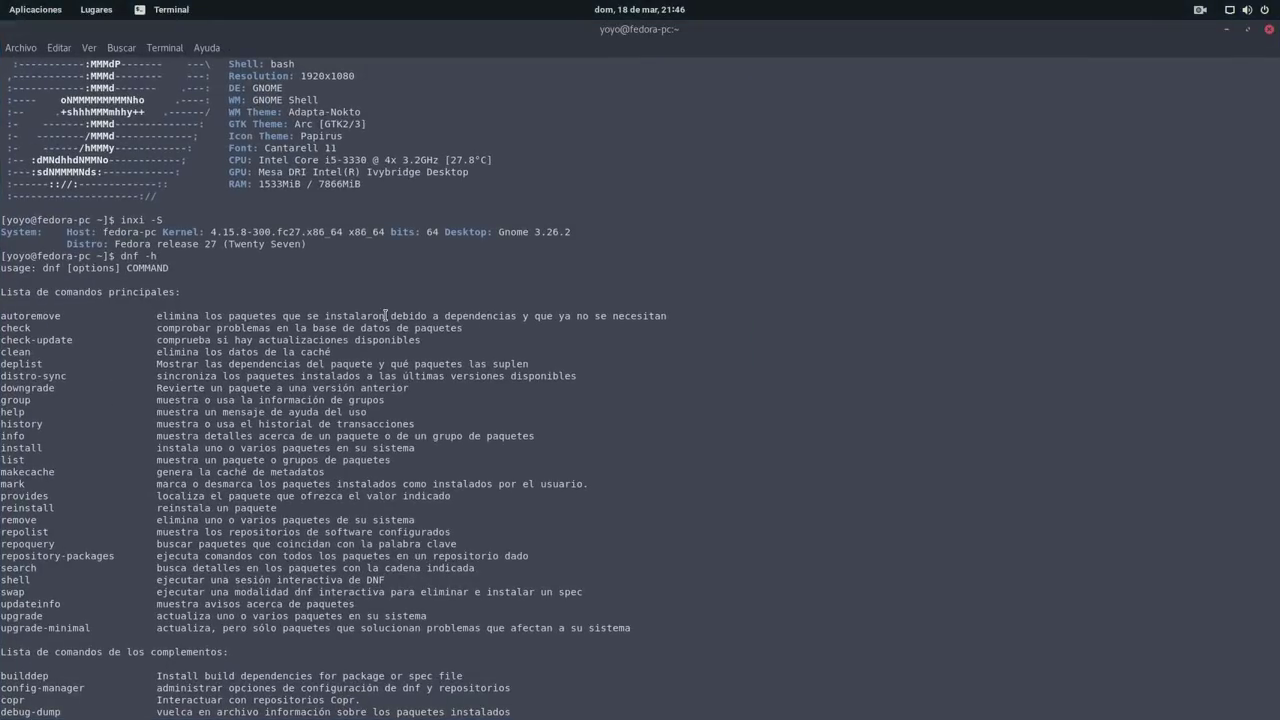
scroll(386, 316, down, 20)
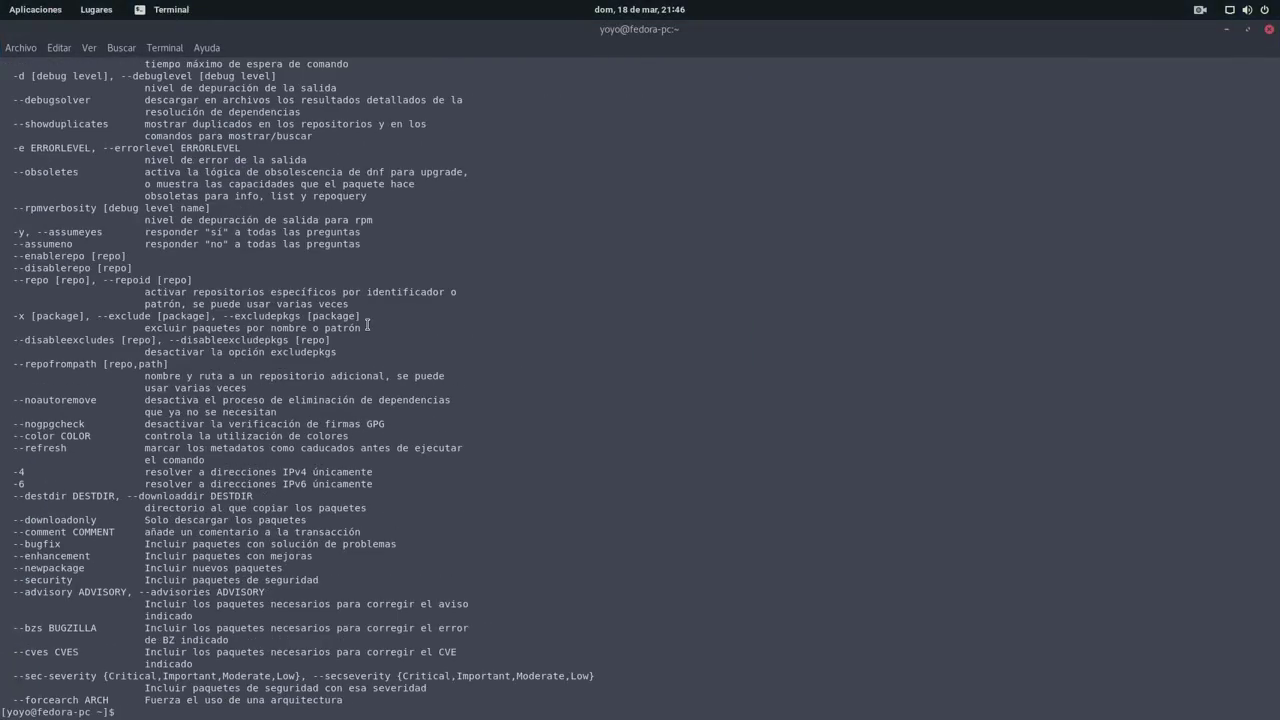
text(uname -r)
key(Return)
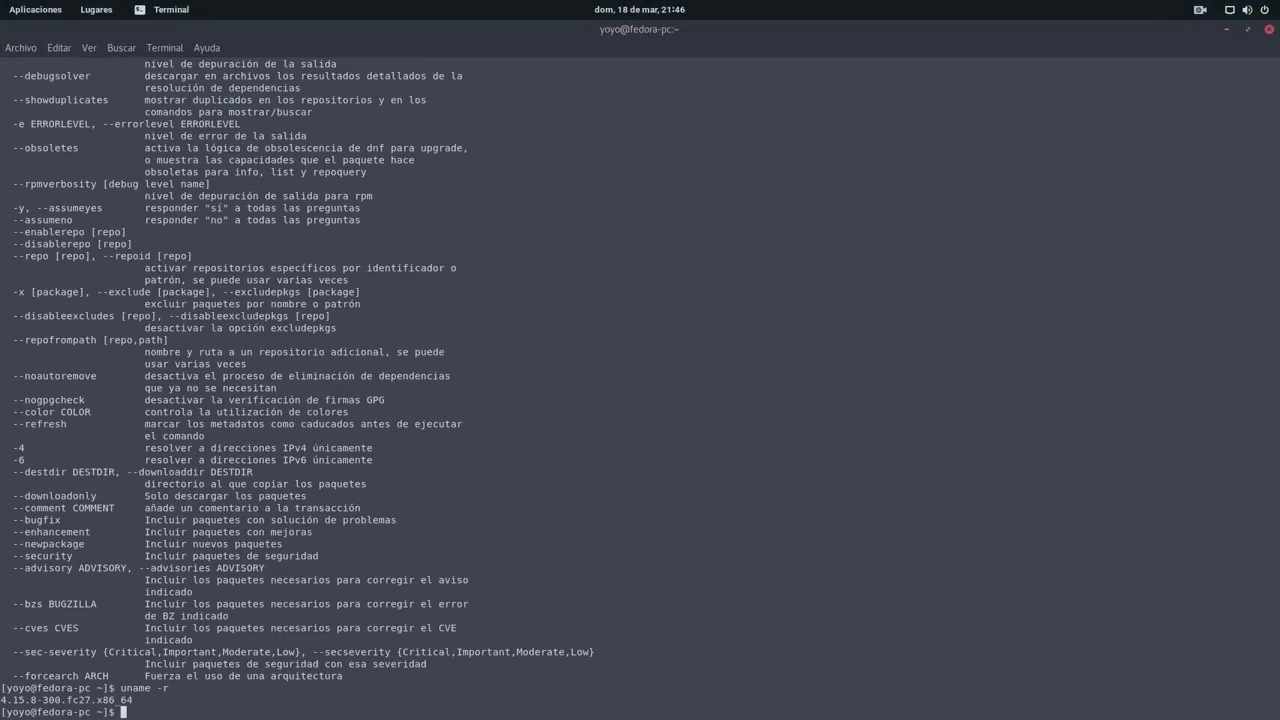
triple_click(136, 700)
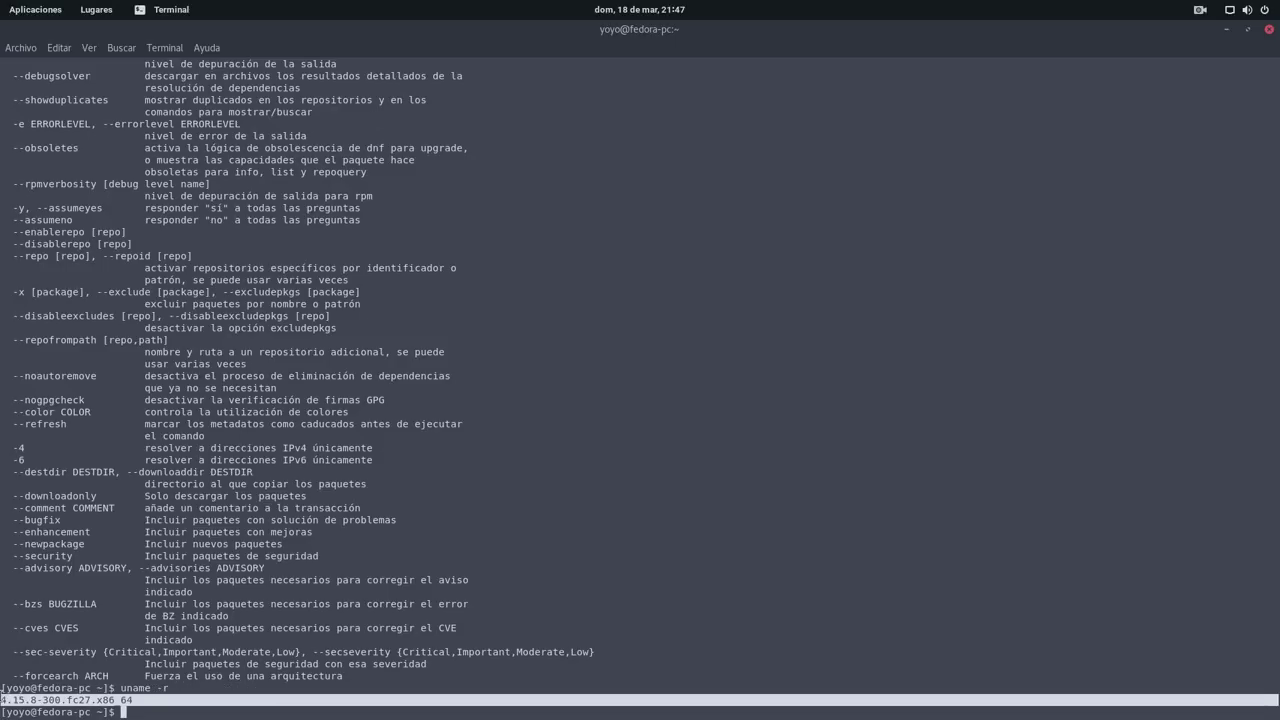
Close the first terminal and accept the pending dnf update with s.
click(1270, 34)
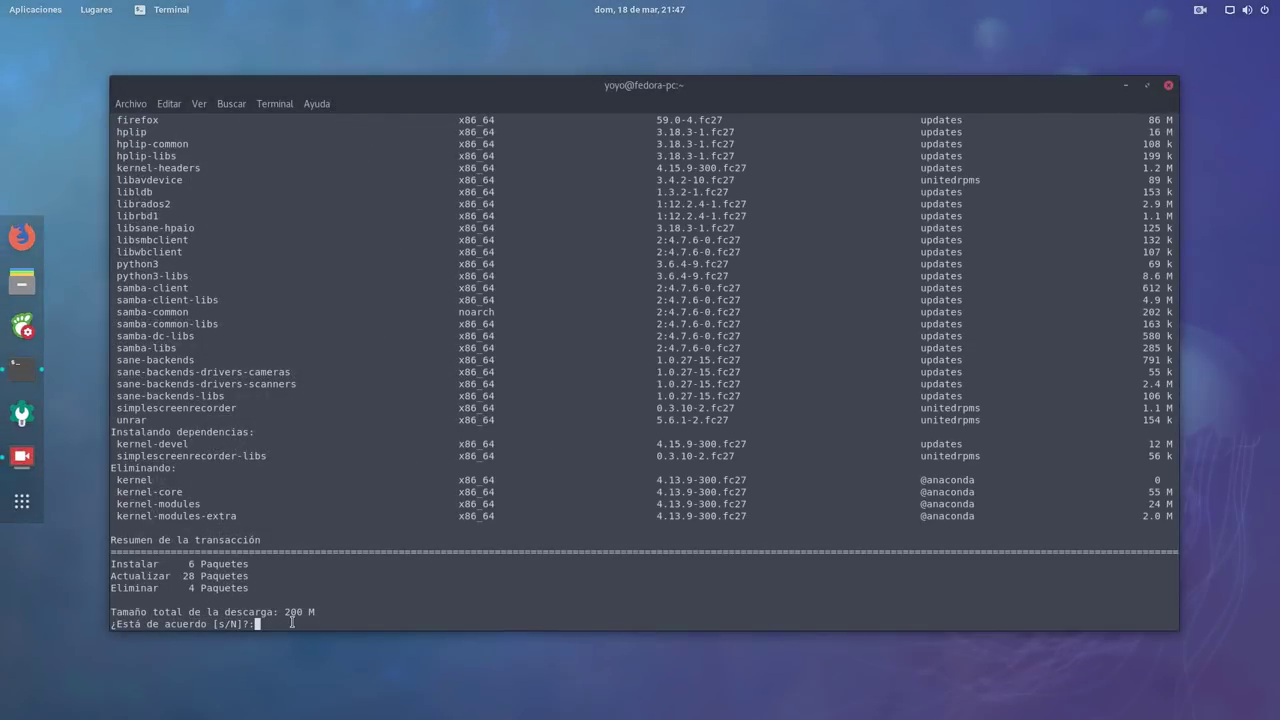
text(s)
key(Return)
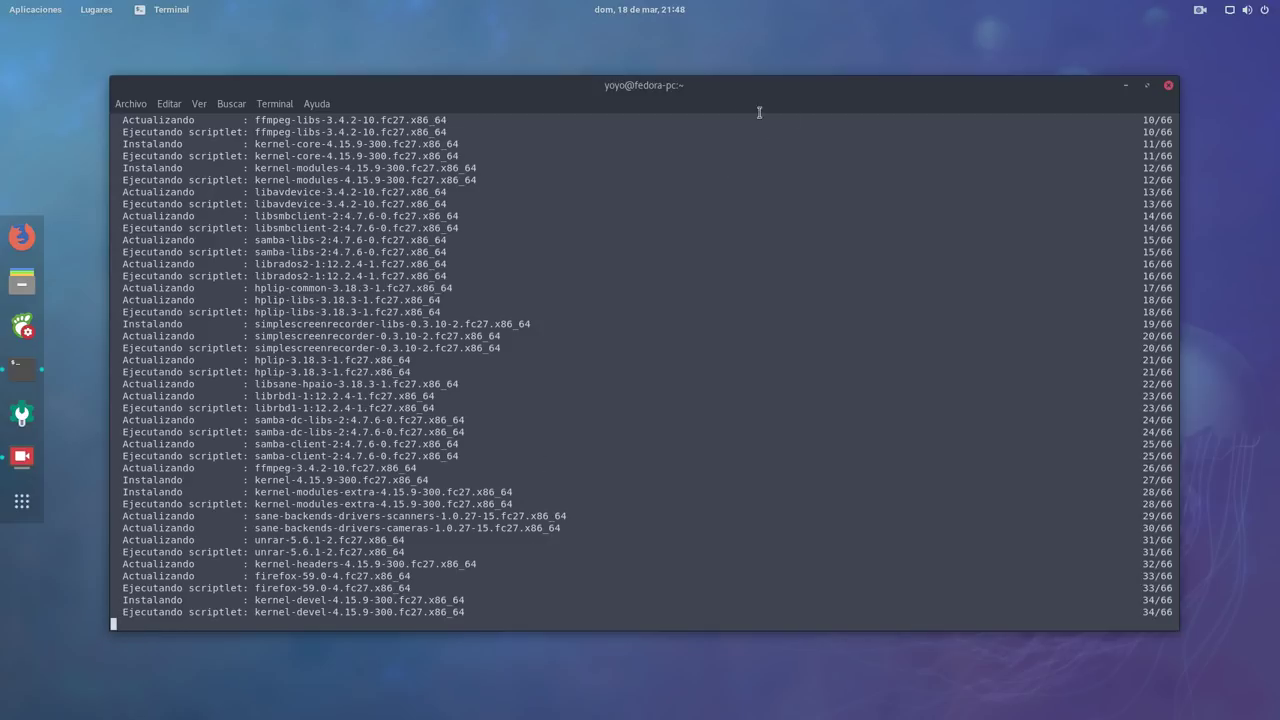
Move the terminal window slightly up, minimise it while the update runs, and restore it.
drag(714, 92, 705, 74)
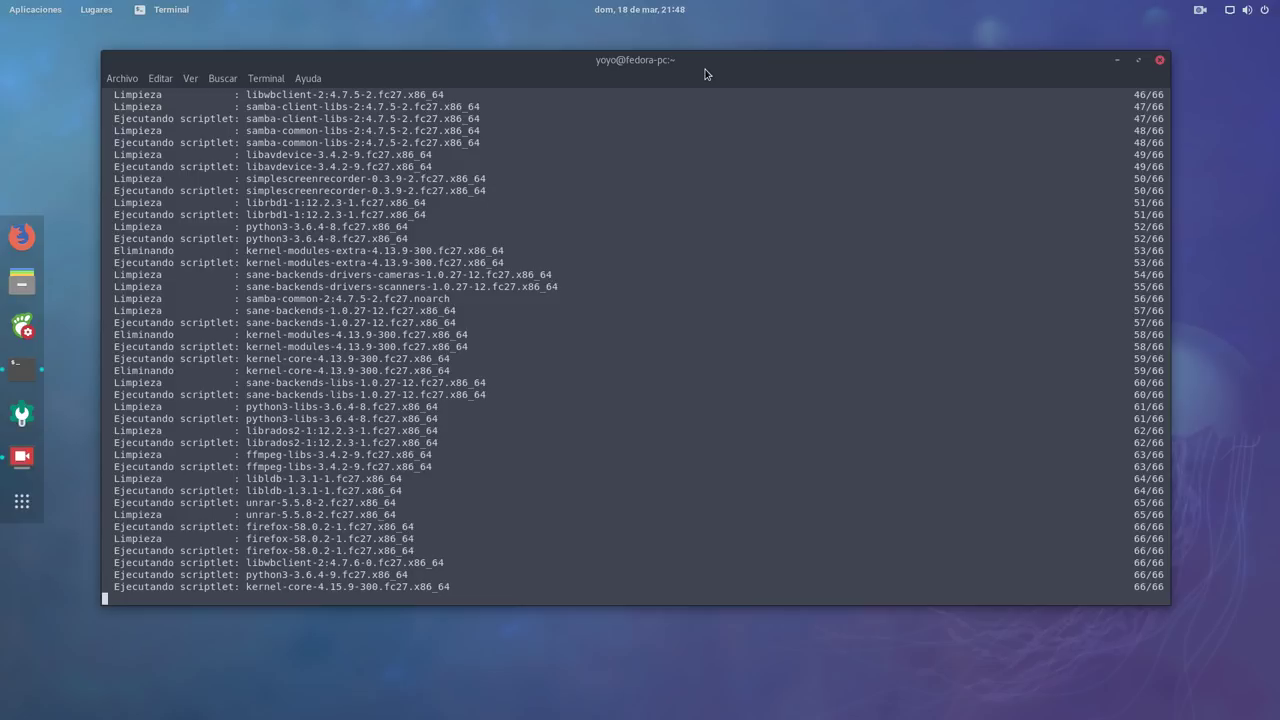
click(1116, 60)
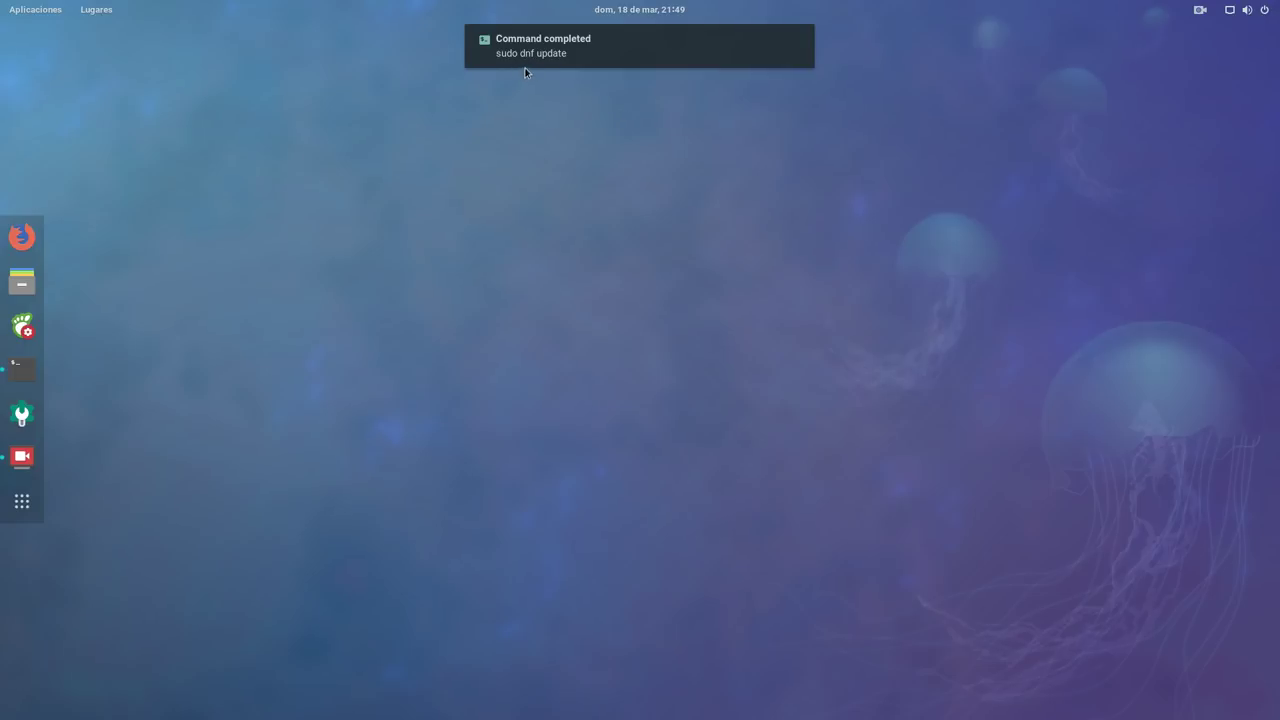
click(22, 369)
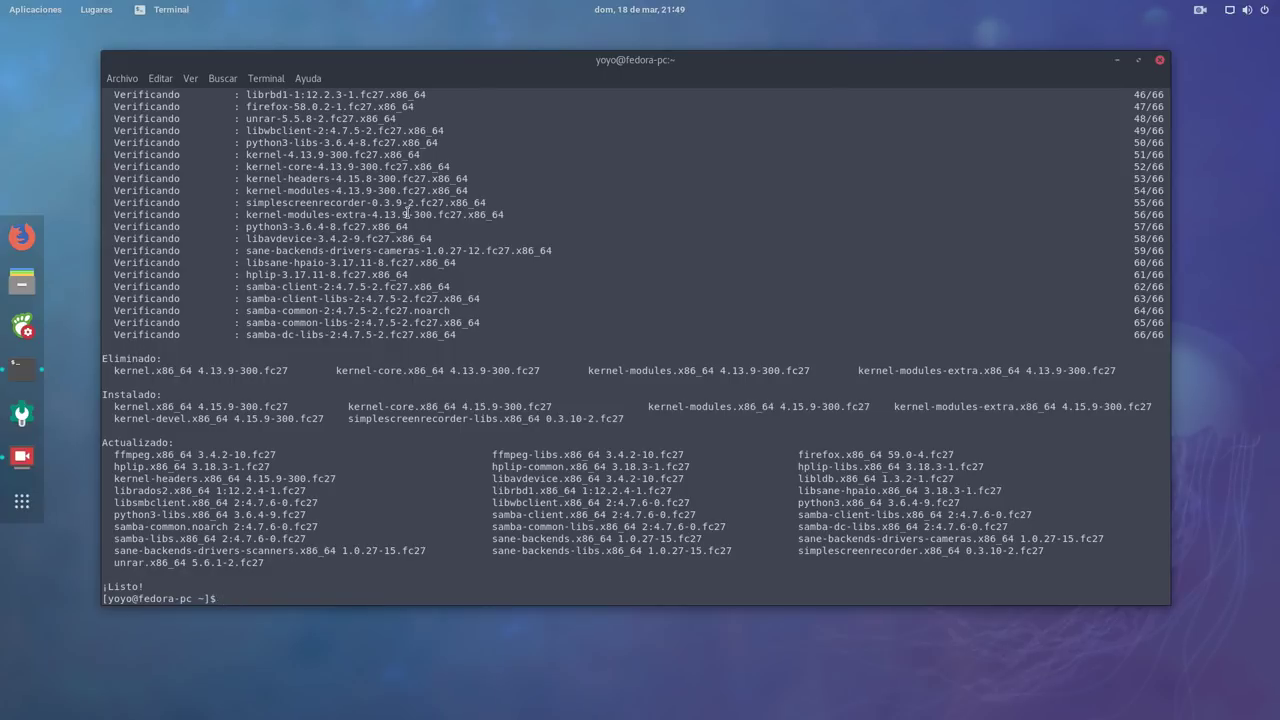
Run sudo dnf upgrade, highlight the last line of its output and minimise the terminal.
key(Up)
key(BackSpace)
key(BackSpace)
key(BackSpace)
key(BackSpace)
text(grade)
key(Return)
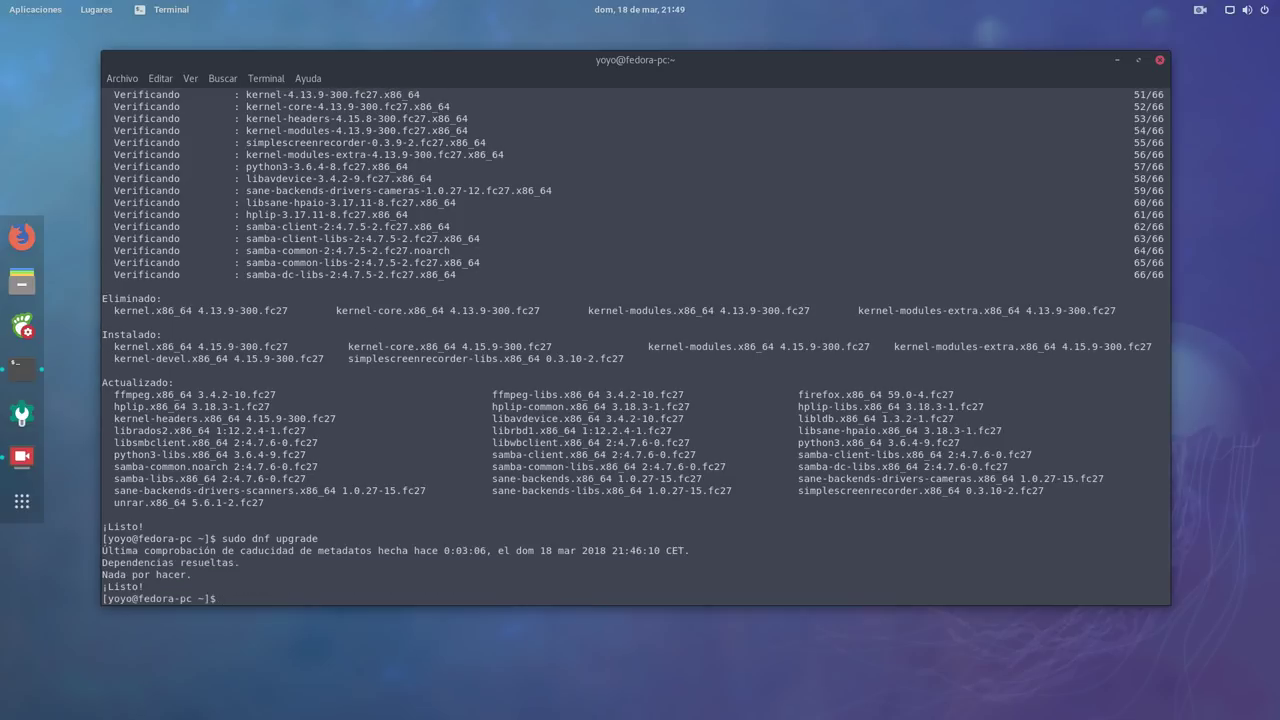
triple_click(152, 585)
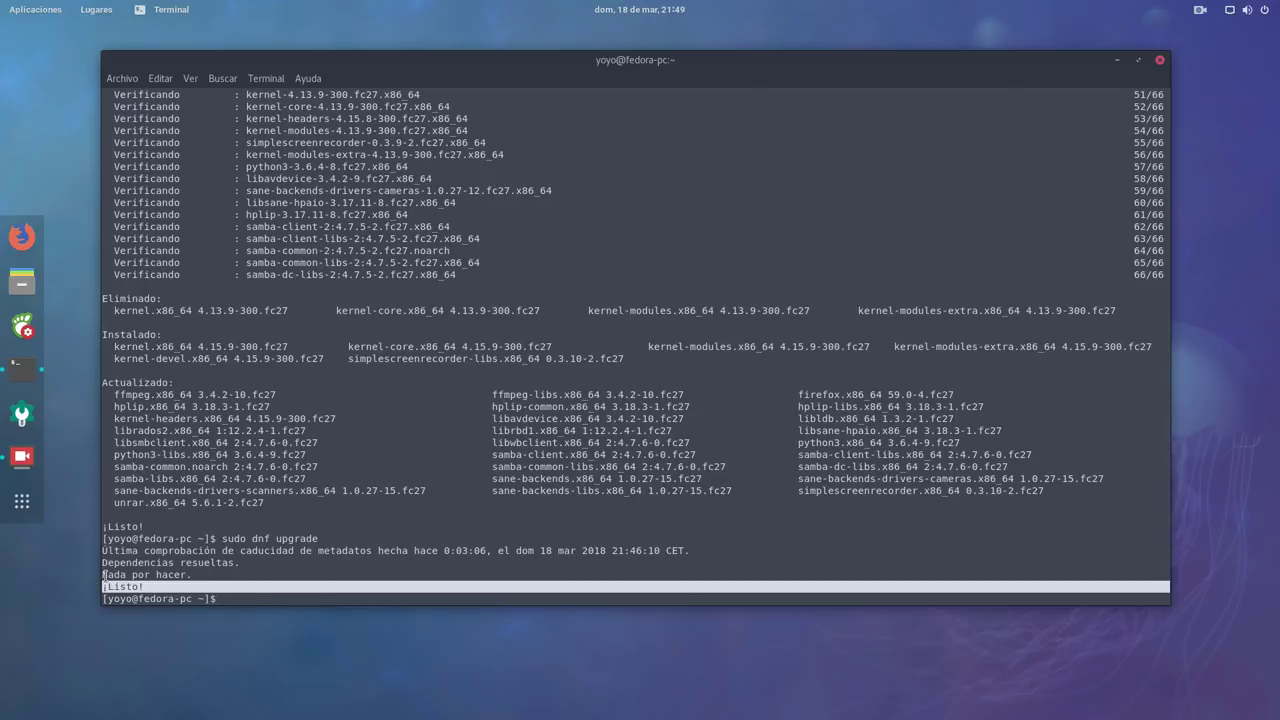
click(704, 231)
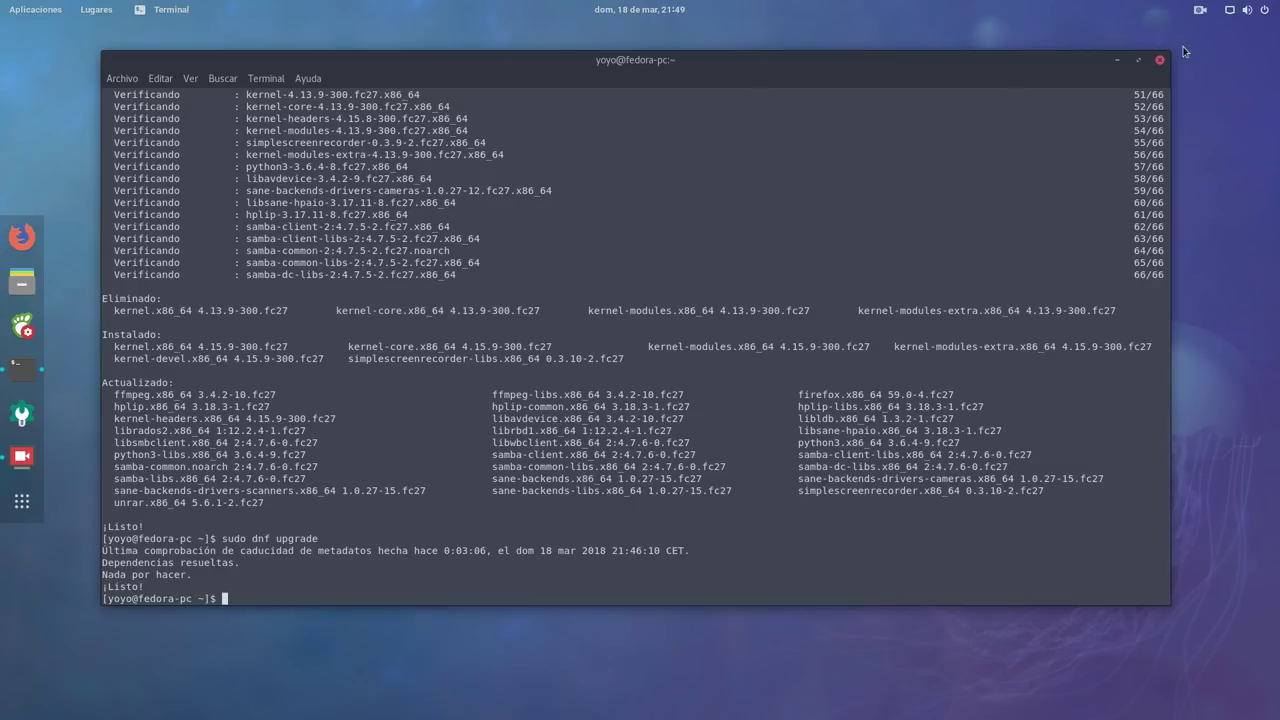
click(1118, 61)
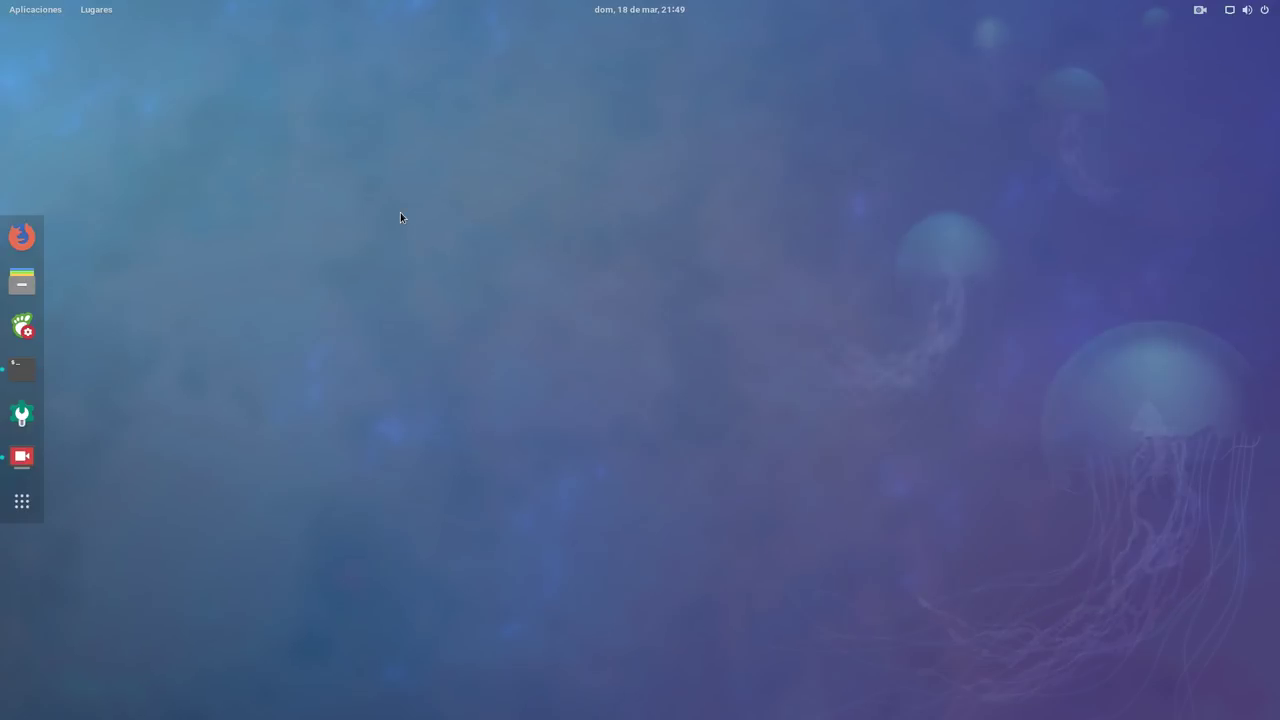
Open Firefox, take its window out of the maximised state, and move and enlarge it to fill most of the desktop.
click(22, 236)
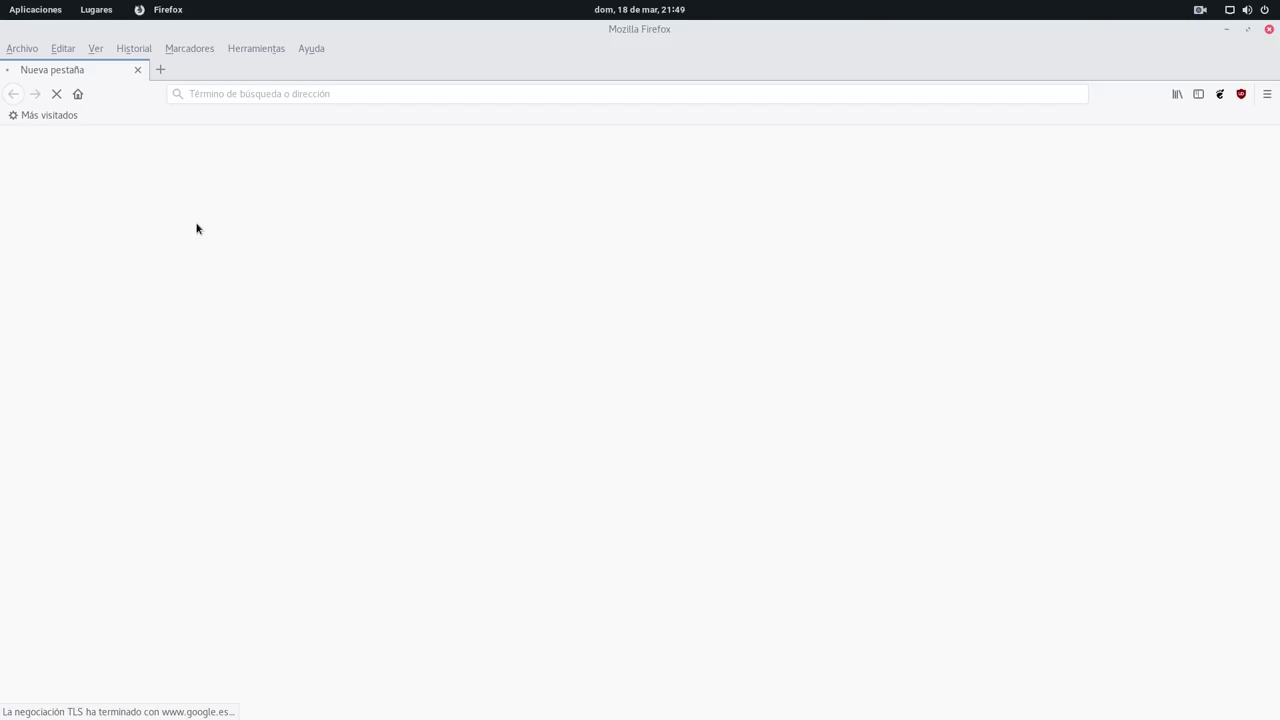
click(1245, 31)
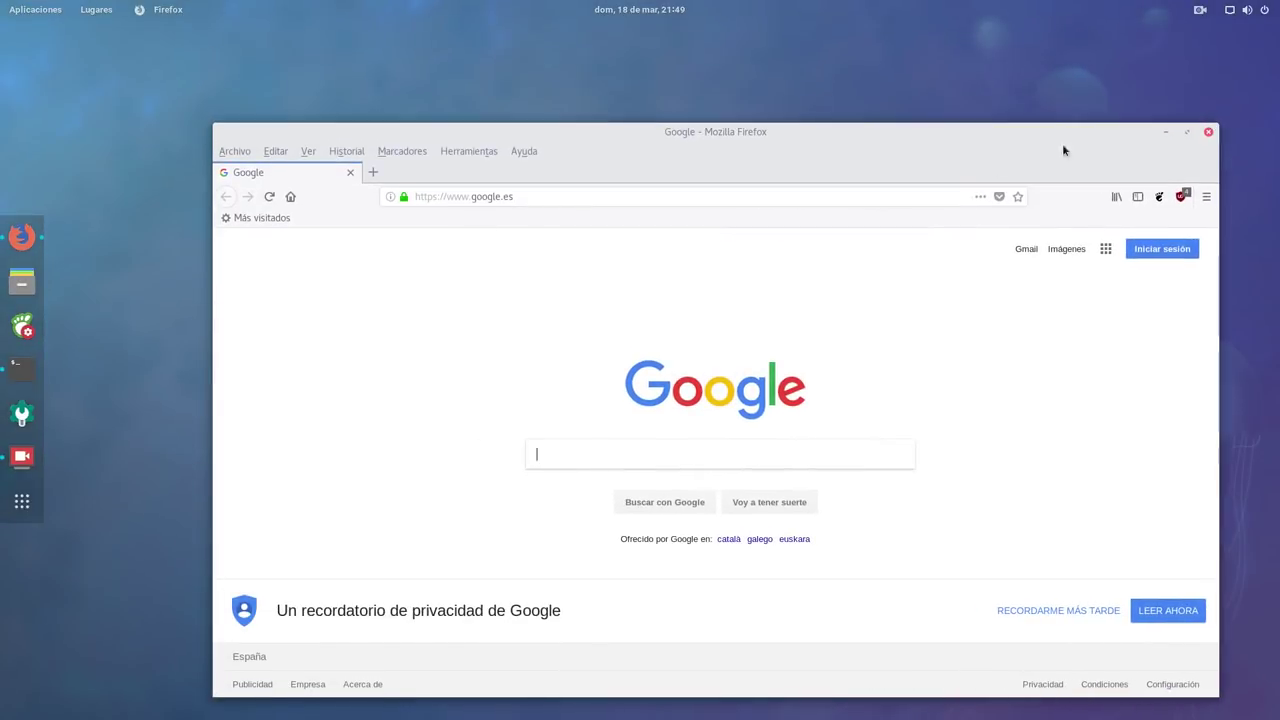
drag(935, 152, 781, 52)
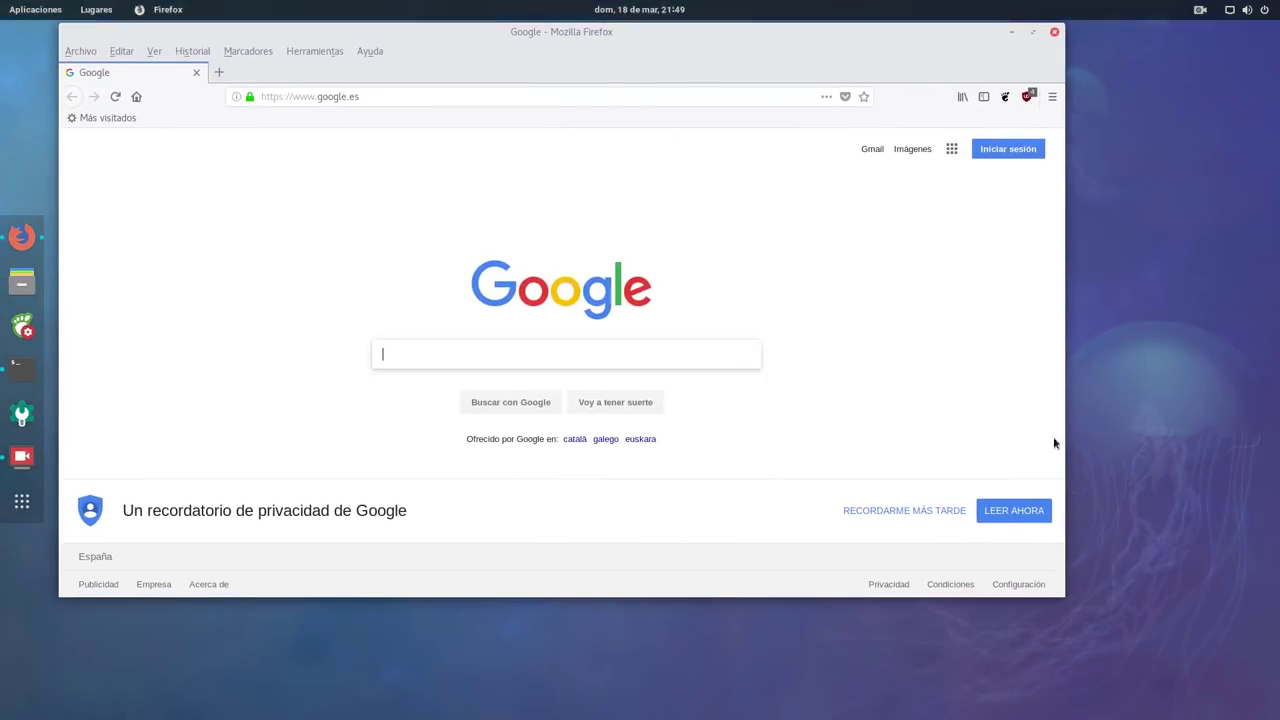
drag(1064, 597, 1249, 711)
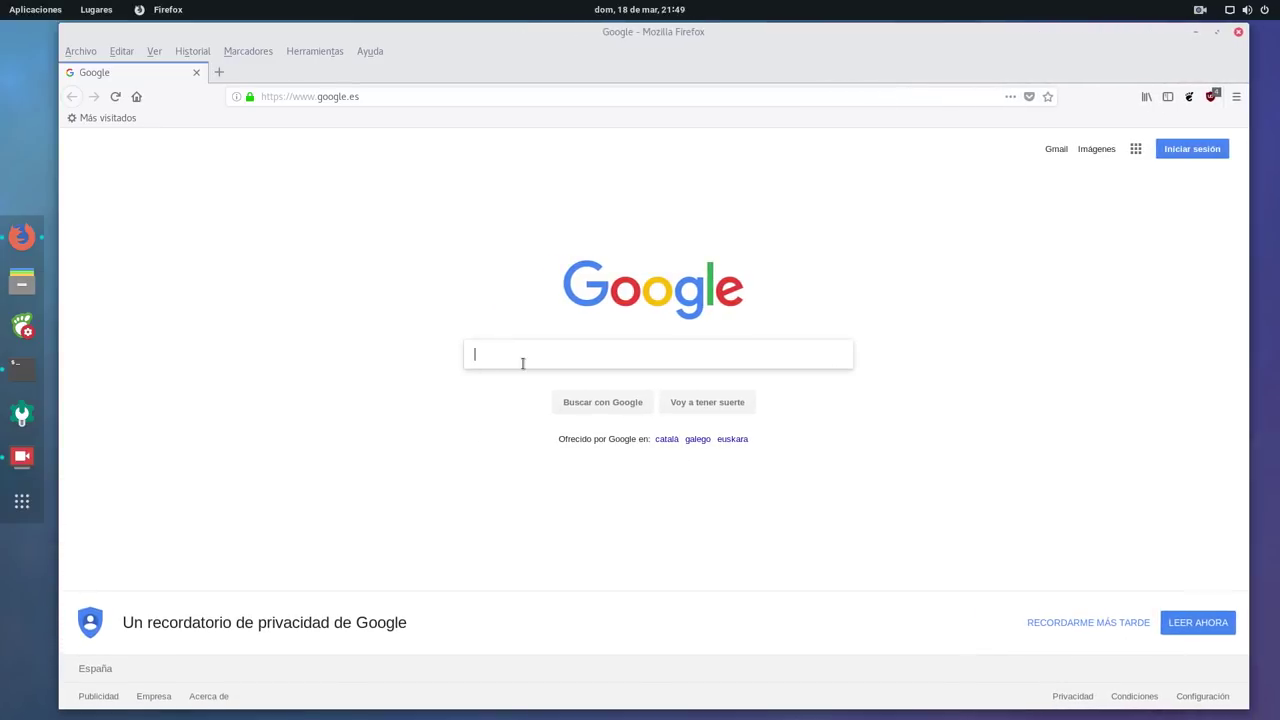
Search Google for rpm fusion, open the RPM Fusion site and go to its Enable RPM Fusion on your system page.
text(pm)
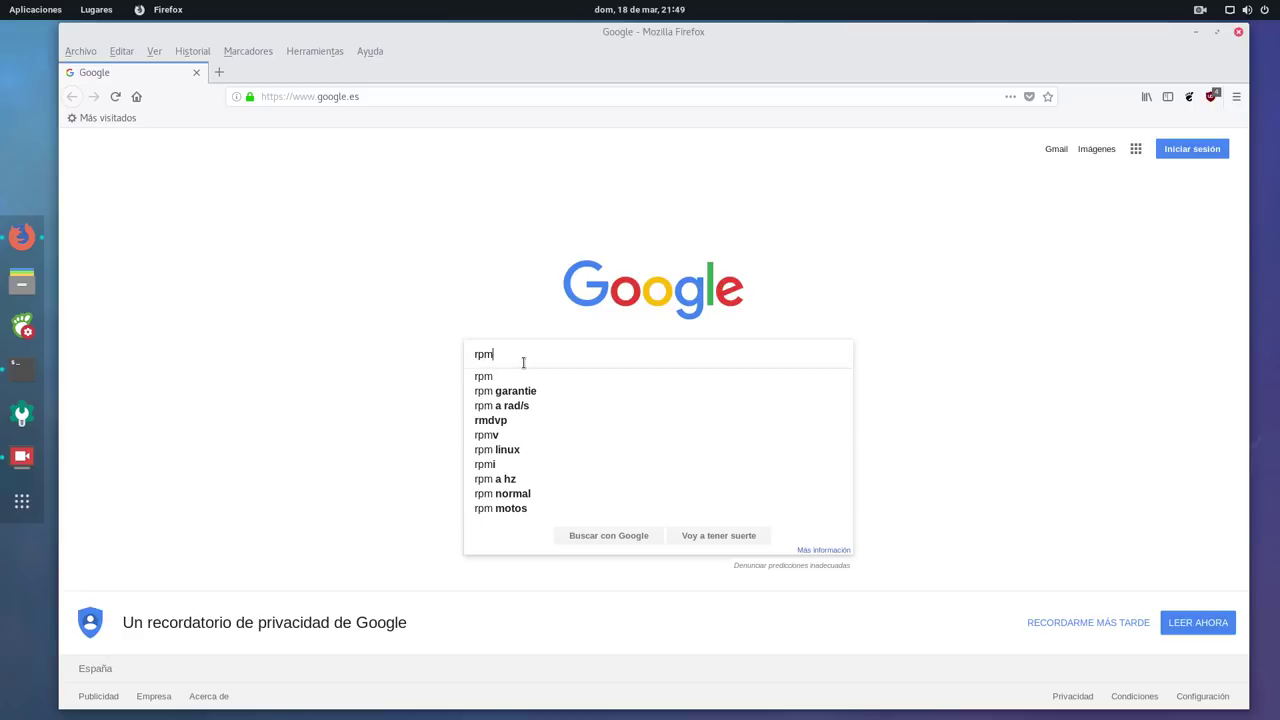
text(fusion)
key(Return)
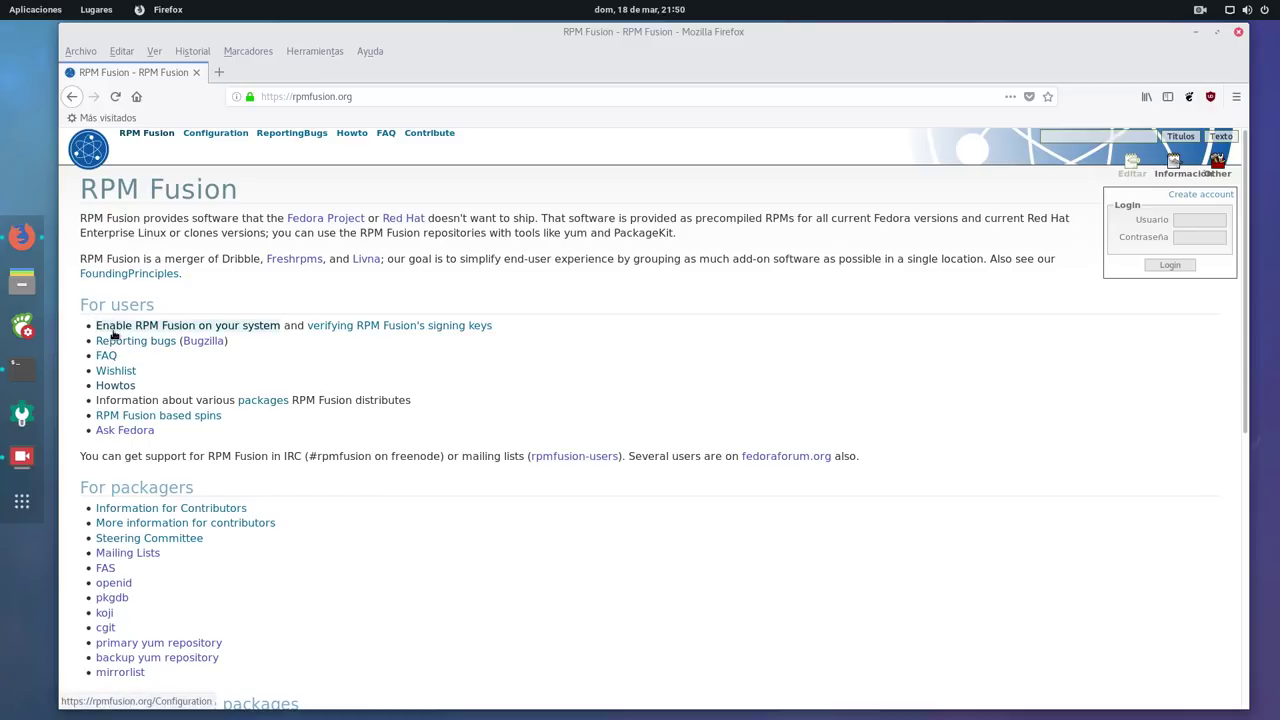
click(251, 330)
scroll(197, 453, down, 5)
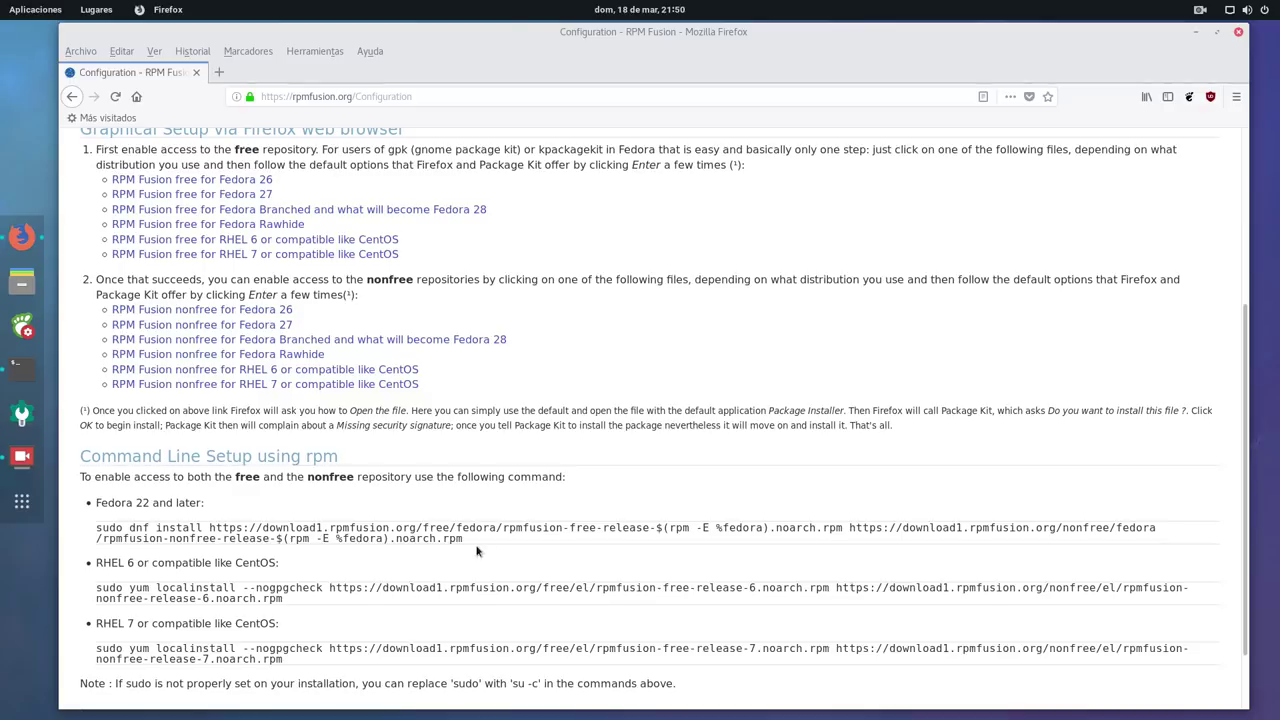
Copy the Fedora 22 and later command for the free and nonfree repositories and paste it at the terminal prompt.
drag(490, 550, 94, 526)
key(cmd+c)
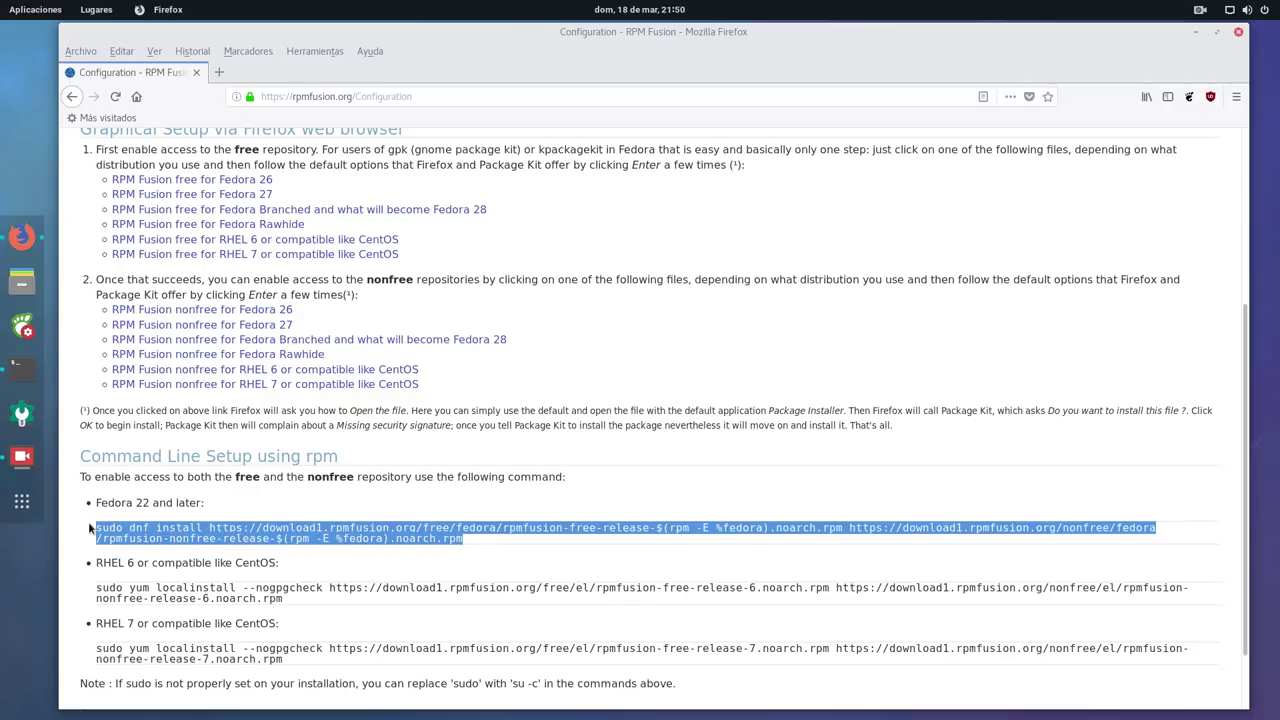
right_click(690, 525)
click(720, 535)
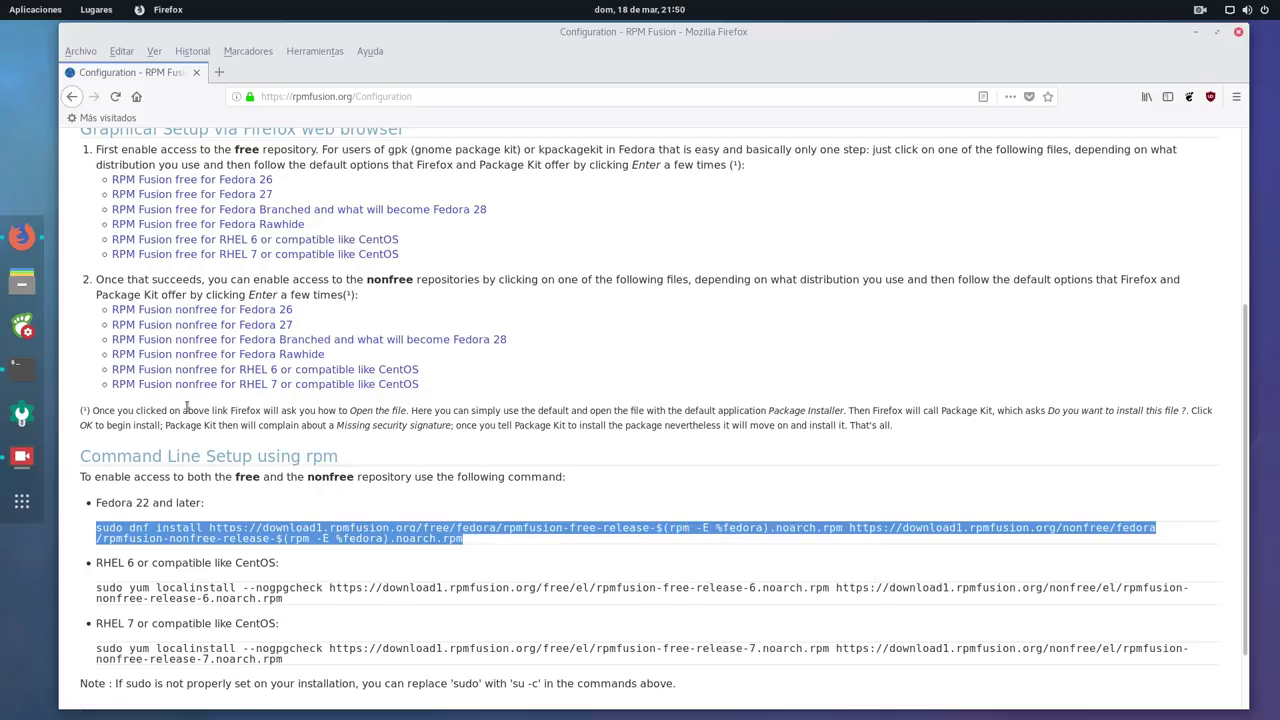
click(26, 378)
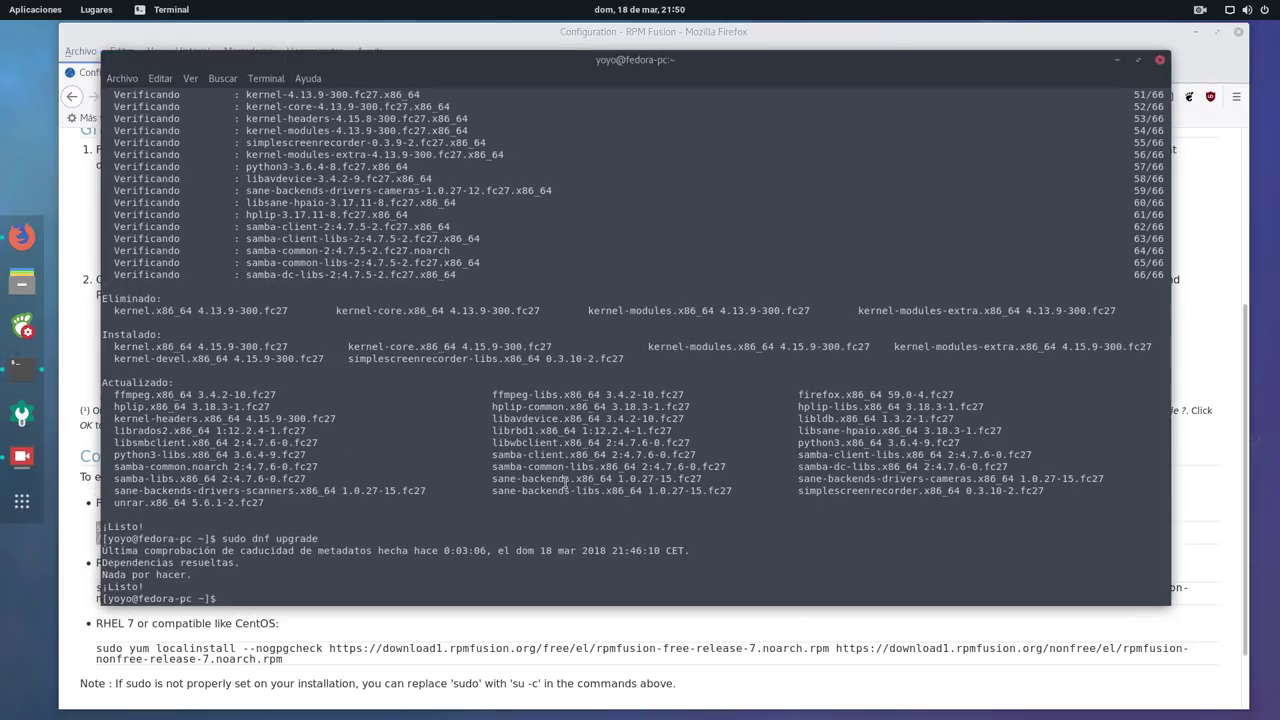
right_click(600, 575)
click(636, 488)
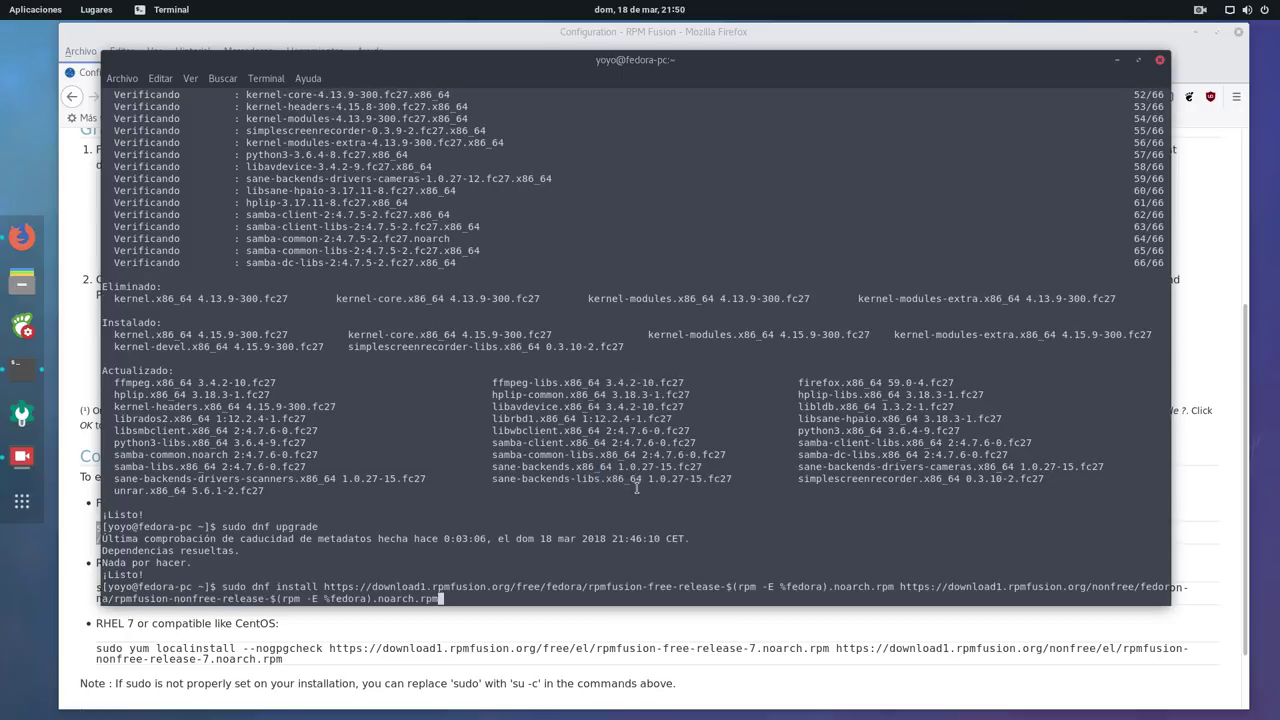
Erase the pasted RPM Fusion install command from the prompt and minimise the terminal.
key(BackSpace)
key(BackSpace)
key(BackSpace)
key(BackSpace)
key(BackSpace)
key(BackSpace)
key(BackSpace)
key(BackSpace)
key(BackSpace)
key(BackSpace)
key(BackSpace)
key(BackSpace)
key(BackSpace)
key(BackSpace)
key(BackSpace)
key(BackSpace)
key(BackSpace)
key(BackSpace)
key(BackSpace)
key(BackSpace)
key(BackSpace)
key(BackSpace)
key(BackSpace)
key(BackSpace)
key(BackSpace)
key(BackSpace)
key(BackSpace)
key(BackSpace)
key(BackSpace)
key(BackSpace)
key(BackSpace)
key(BackSpace)
key(BackSpace)
key(BackSpace)
key(BackSpace)
key(BackSpace)
key(BackSpace)
key(BackSpace)
key(BackSpace)
key(BackSpace)
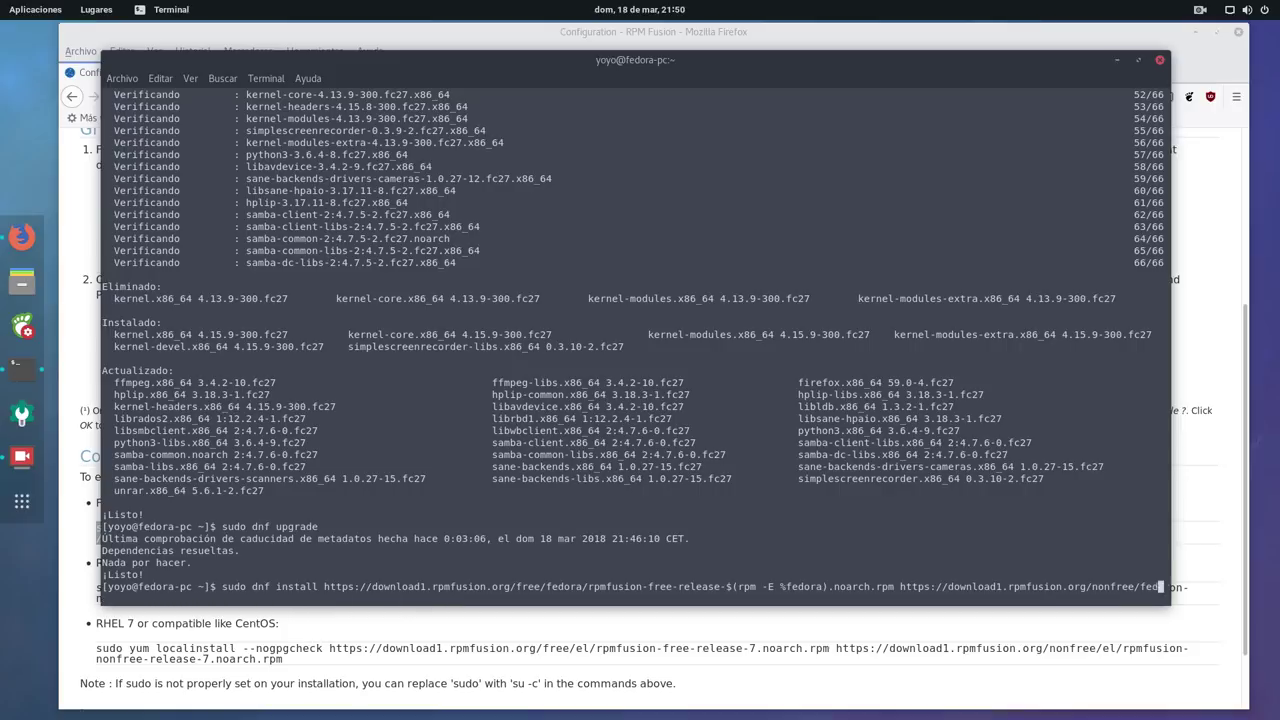
key(BackSpace)
key(BackSpace)
key(BackSpace)
key(BackSpace)
key(BackSpace)
key(BackSpace)
key(BackSpace)
key(BackSpace)
key(BackSpace)
key(BackSpace)
key(BackSpace)
key(BackSpace)
key(BackSpace)
key(BackSpace)
key(BackSpace)
key(BackSpace)
key(BackSpace)
key(BackSpace)
key(BackSpace)
key(BackSpace)
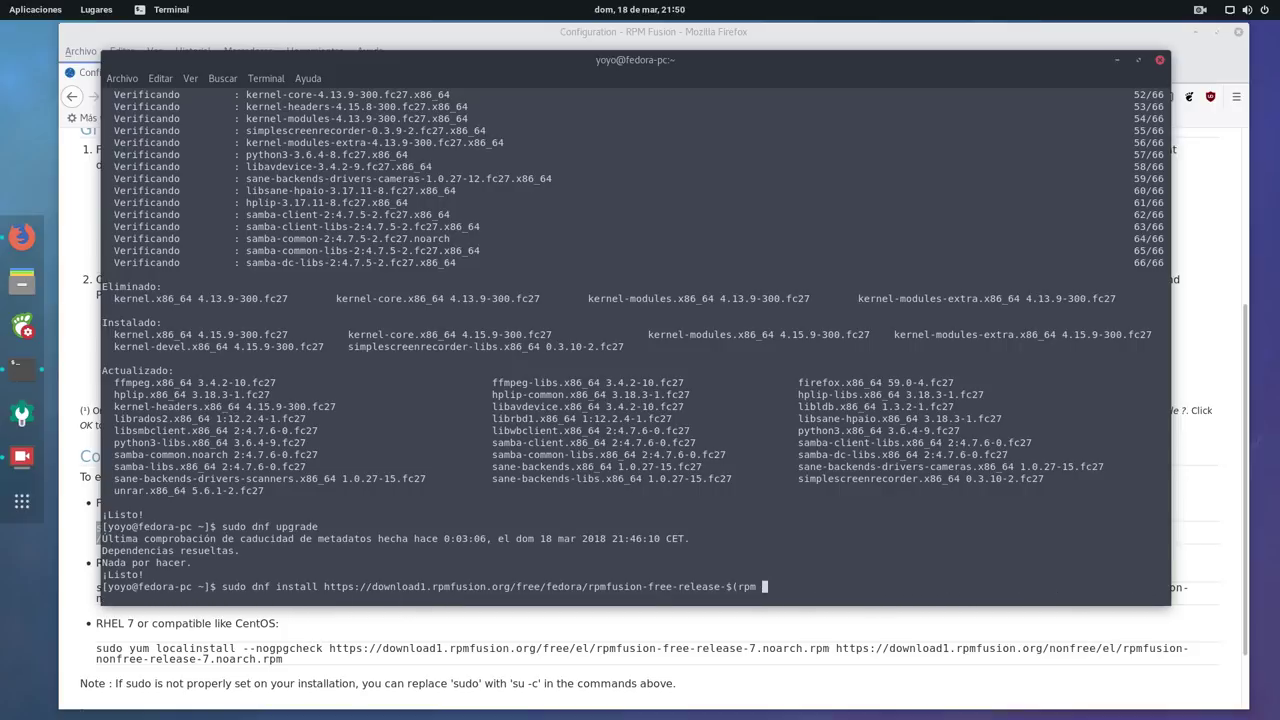
key(BackSpace)
key(BackSpace)
key(BackSpace)
key(BackSpace)
key(BackSpace)
key(BackSpace)
key(BackSpace)
key(BackSpace)
key(BackSpace)
key(BackSpace)
key(BackSpace)
key(BackSpace)
key(BackSpace)
key(BackSpace)
key(BackSpace)
key(BackSpace)
key(BackSpace)
key(BackSpace)
key(BackSpace)
key(BackSpace)
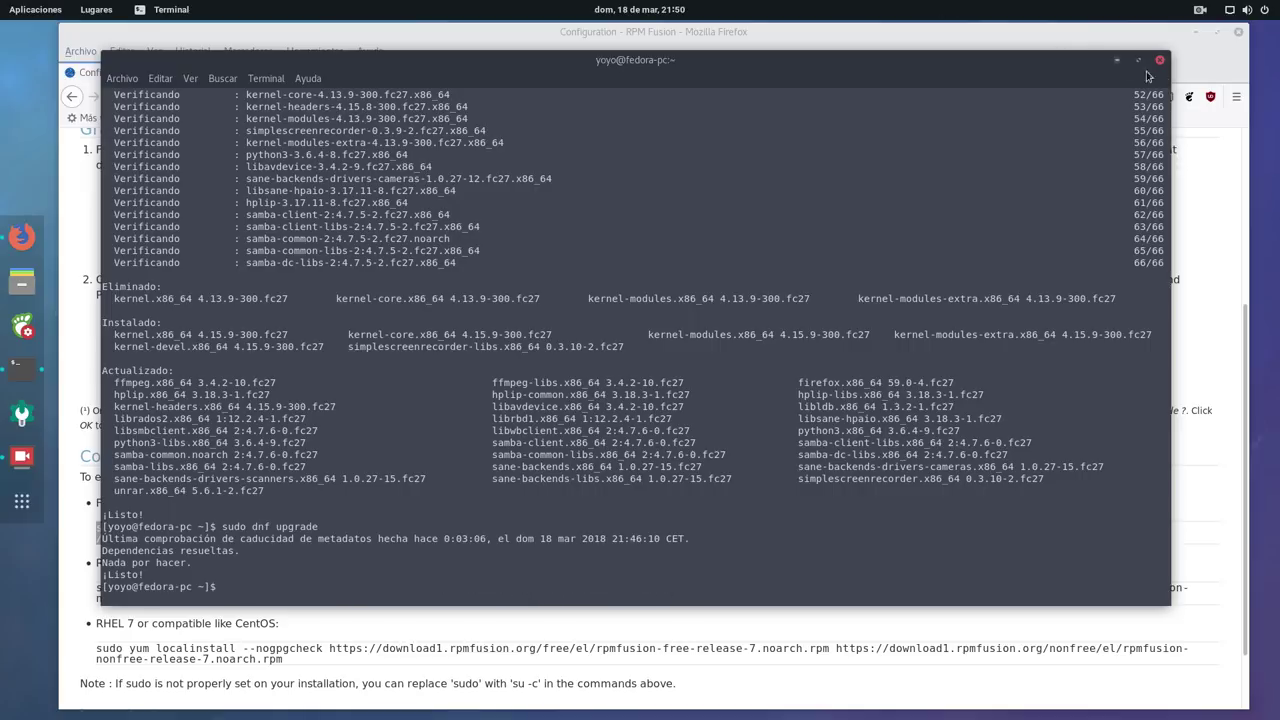
click(1117, 60)
Review the Configuration page's setup instructions, return to the RPM Fusion home page and minimise Firefox.
scroll(513, 383, up, 3)
scroll(513, 384, up, 1)
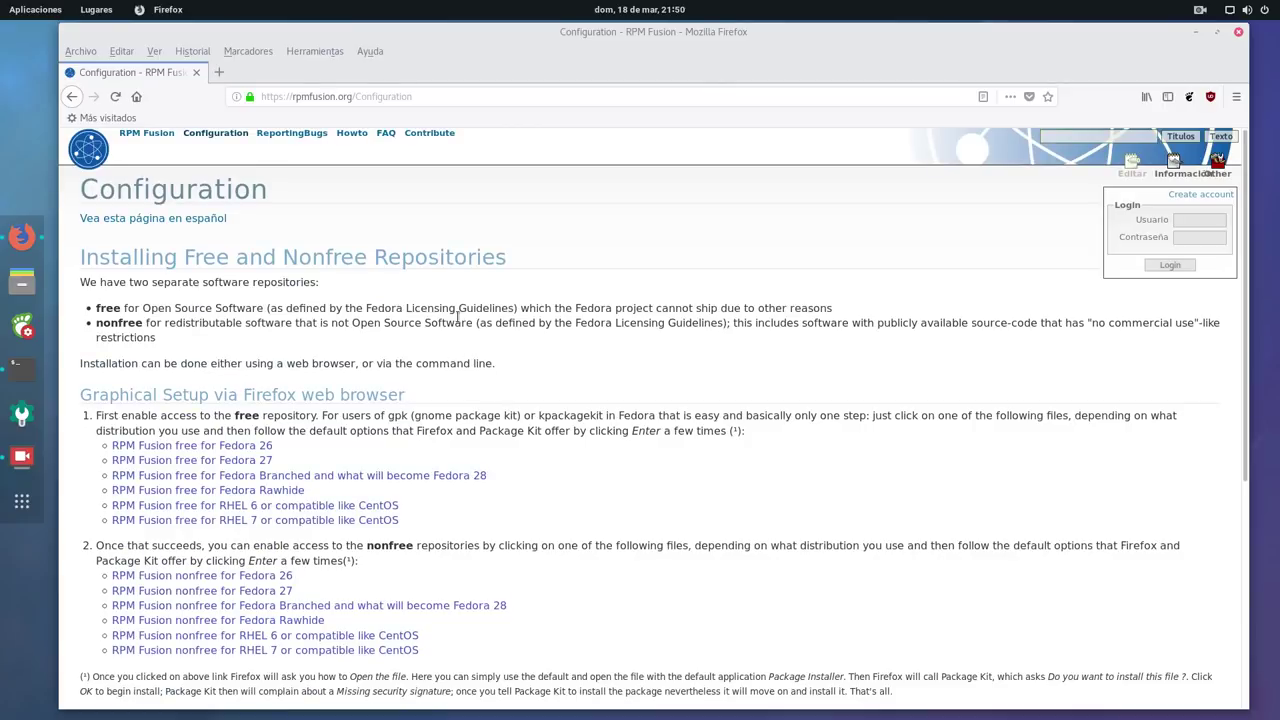
scroll(485, 505, down, 4)
scroll(485, 505, up, 4)
click(71, 97)
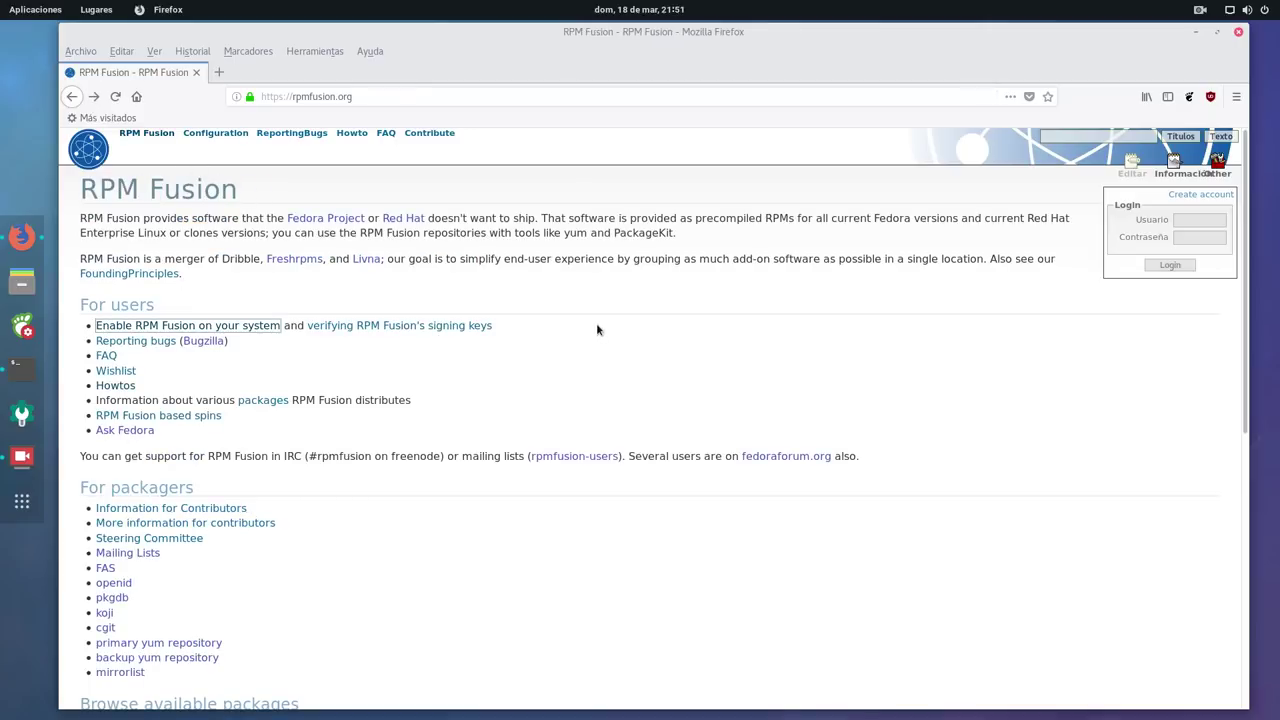
click(1197, 33)
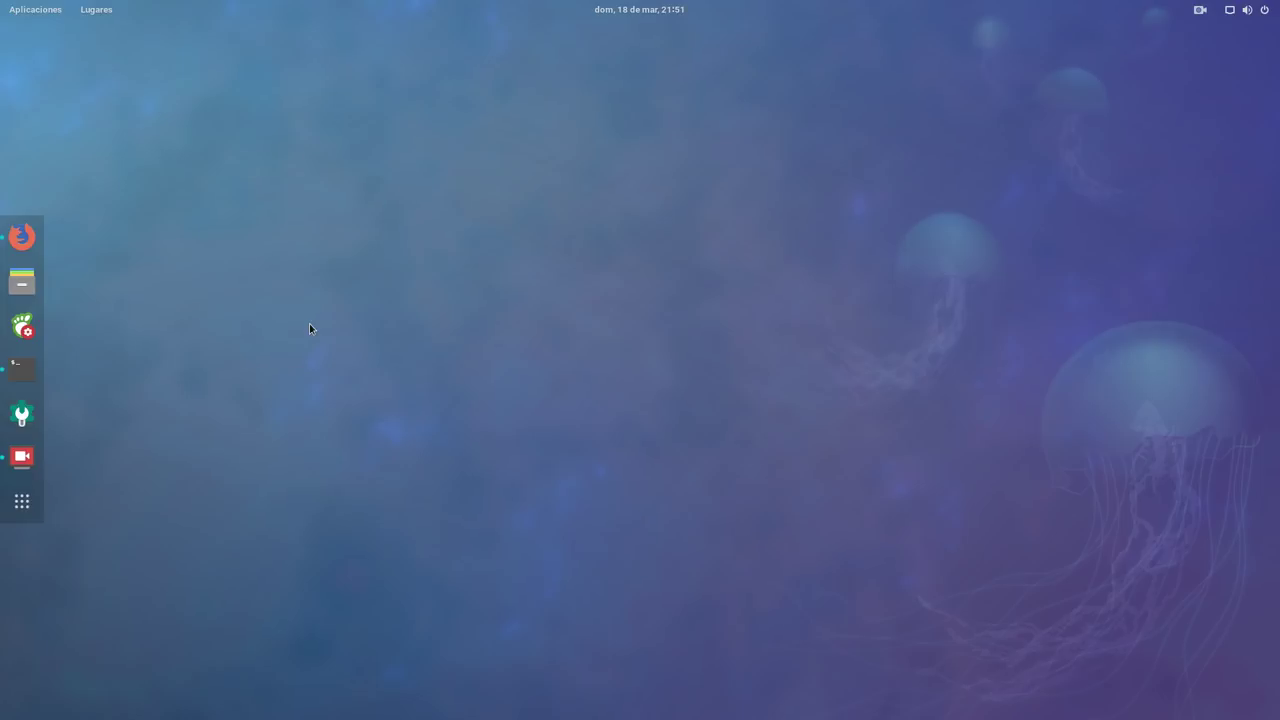
Restore the terminal and write sudo dnf install yumex-dnf at the prompt without running it.
key(super)
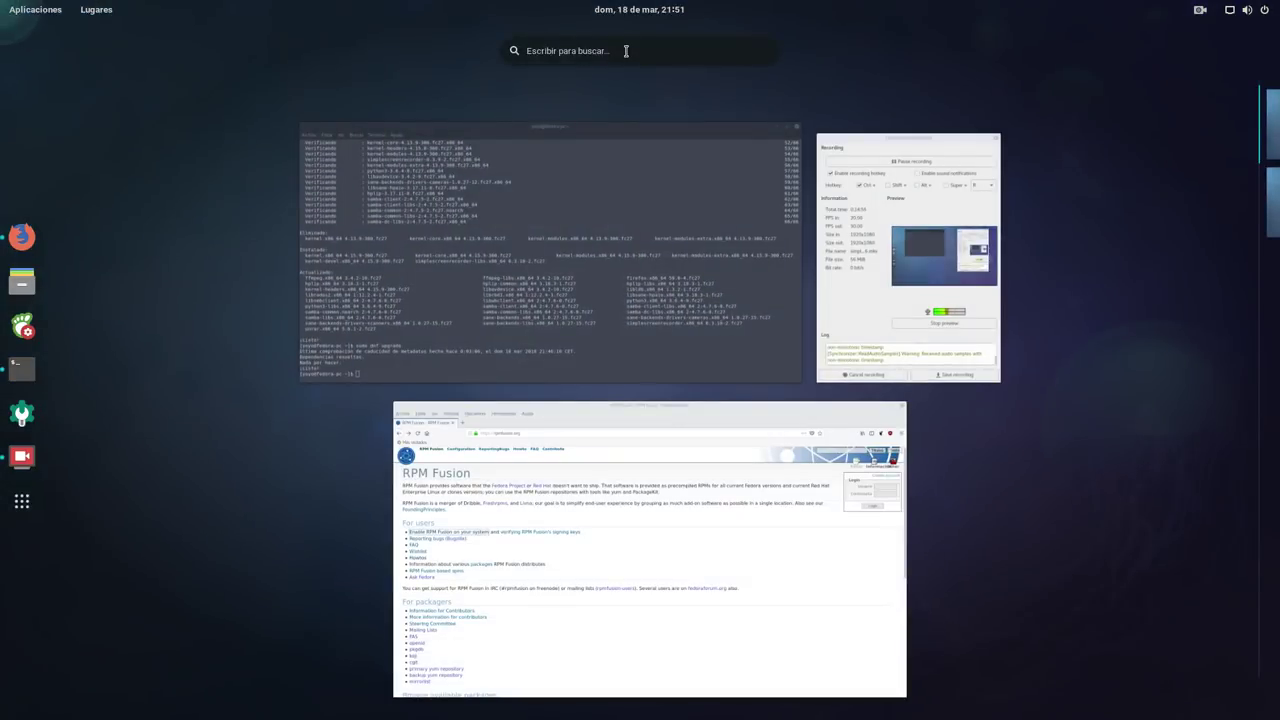
click(542, 248)
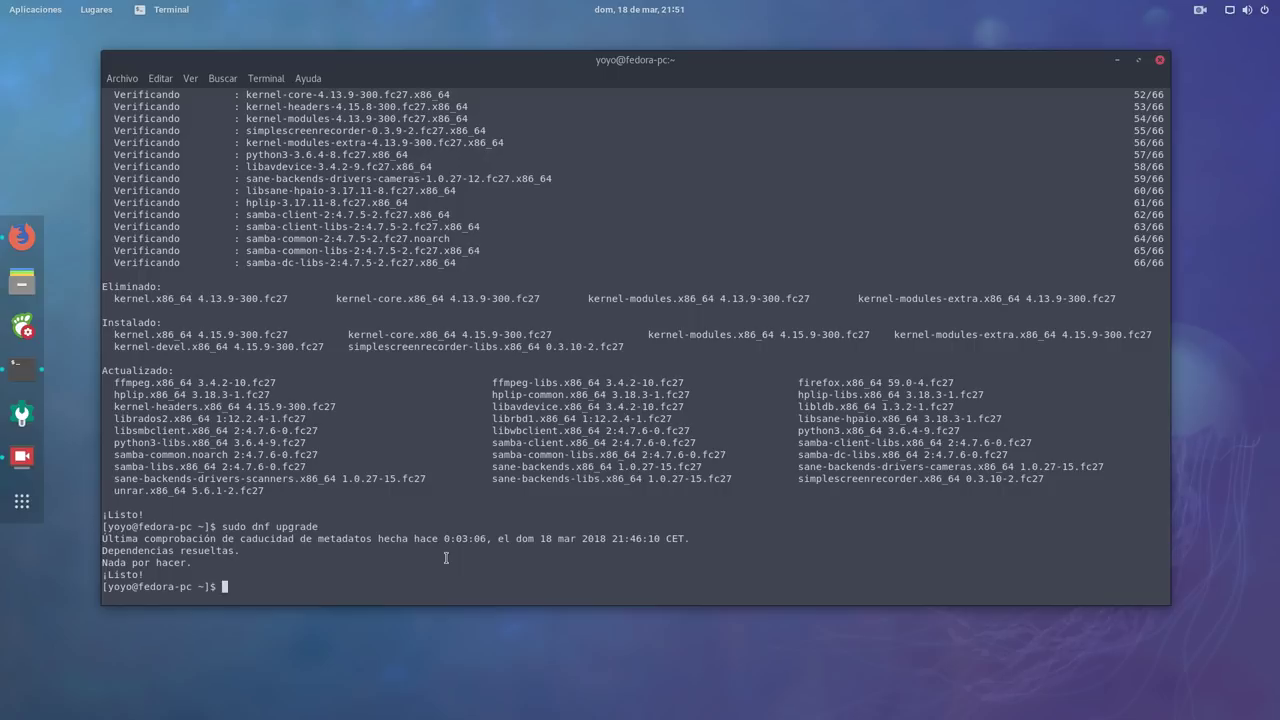
text(sudo dnf)
text(inst)
key(BackSpace)
text(tall yumex-dnf)
Erase the yumex-dnf install command from the terminal prompt.
key(BackSpace)
key(BackSpace)
key(BackSpace)
key(BackSpace)
key(BackSpace)
key(BackSpace)
key(BackSpace)
key(BackSpace)
key(BackSpace)
key(BackSpace)
key(BackSpace)
key(BackSpace)
key(BackSpace)
key(BackSpace)
key(BackSpace)
key(BackSpace)
key(BackSpace)
key(BackSpace)
key(BackSpace)
key(BackSpace)
Search the installed applications for dnf, open dnfdragora, and move and enlarge its window.
key(super)
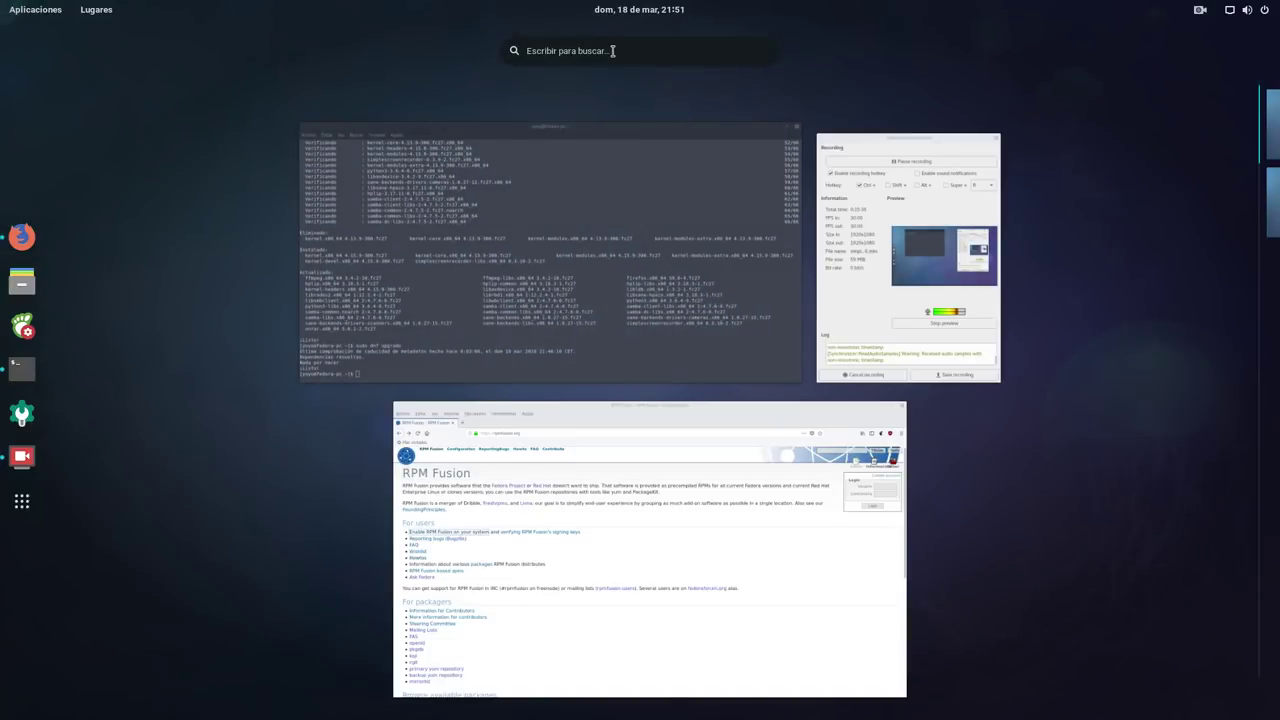
click(610, 51)
text(dnf)
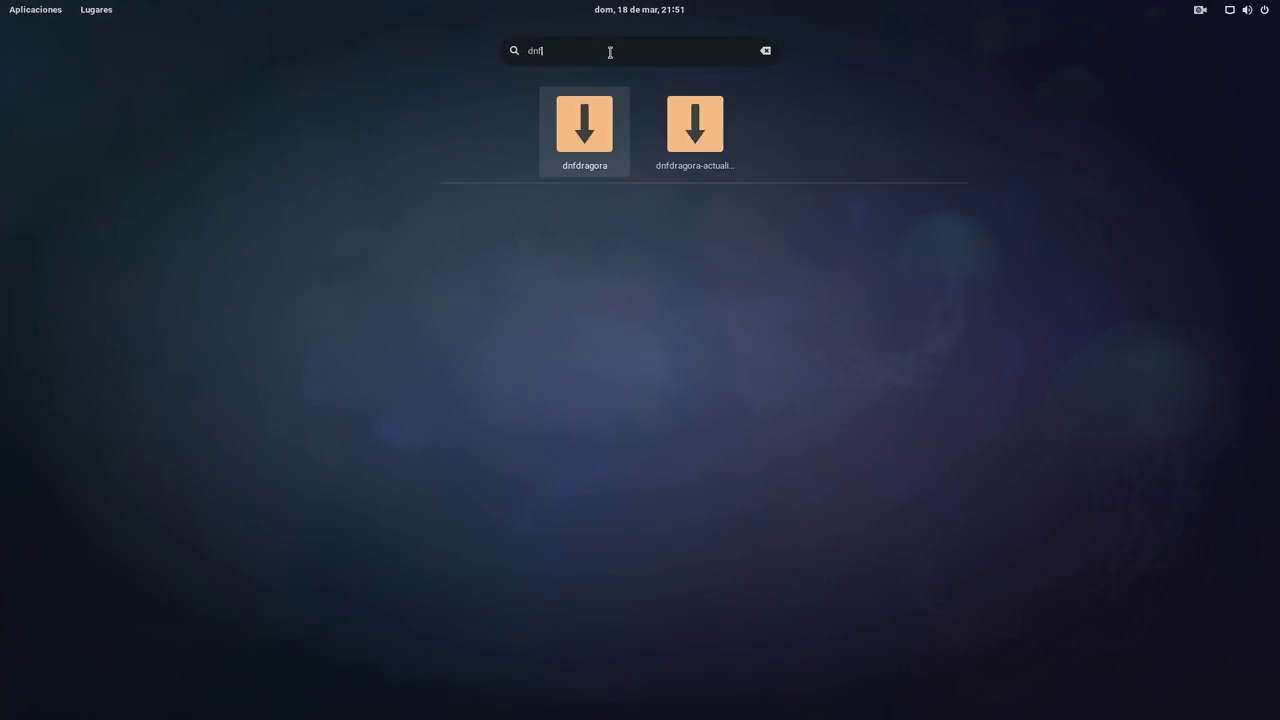
click(583, 130)
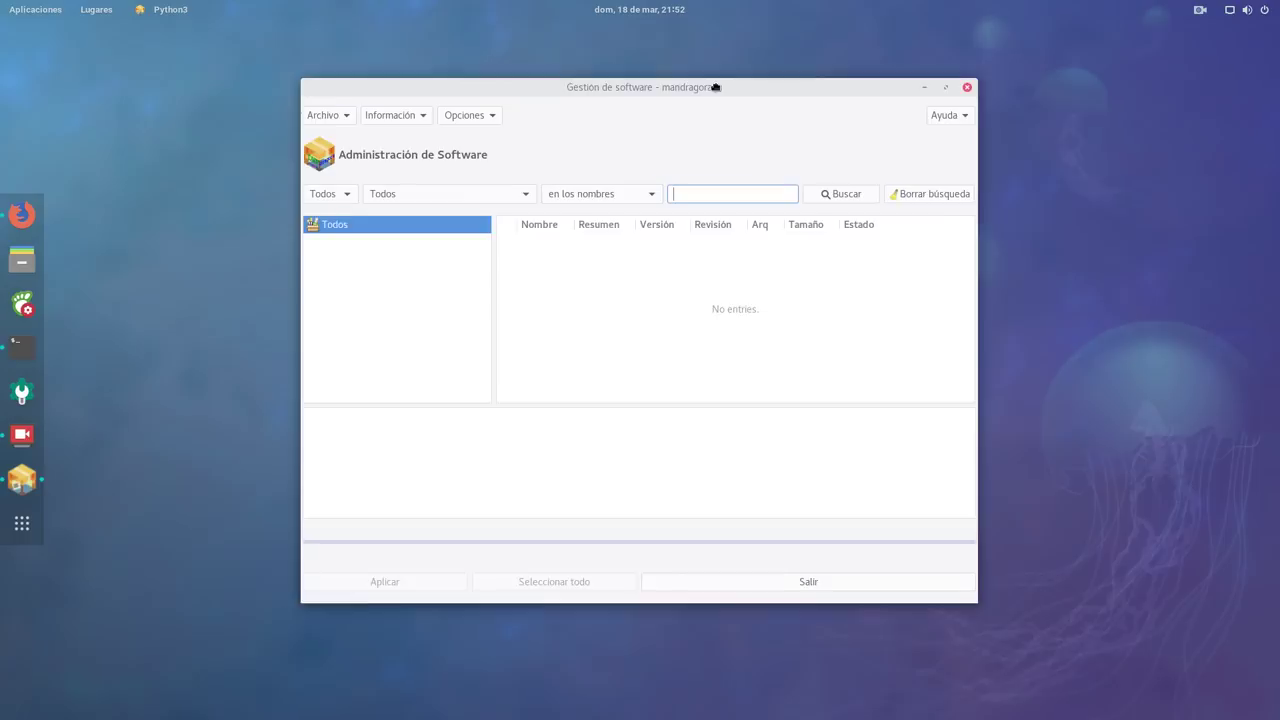
drag(714, 88, 537, 53)
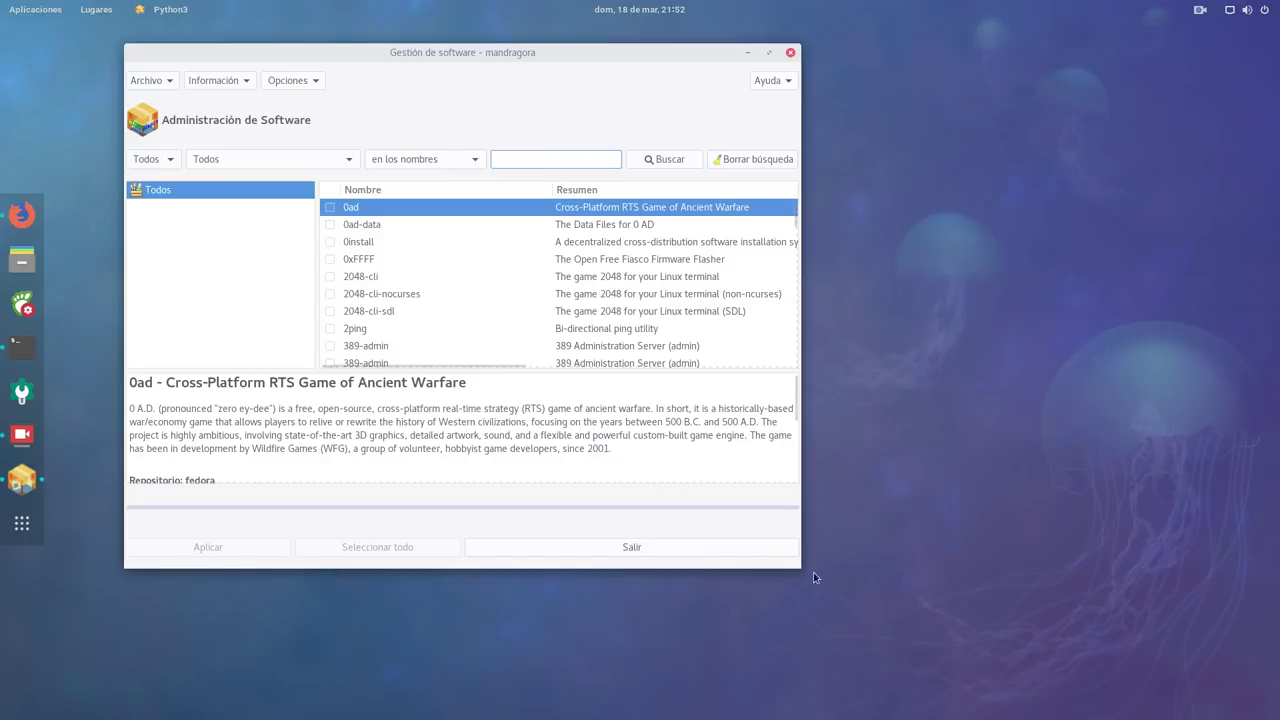
drag(813, 577, 1233, 661)
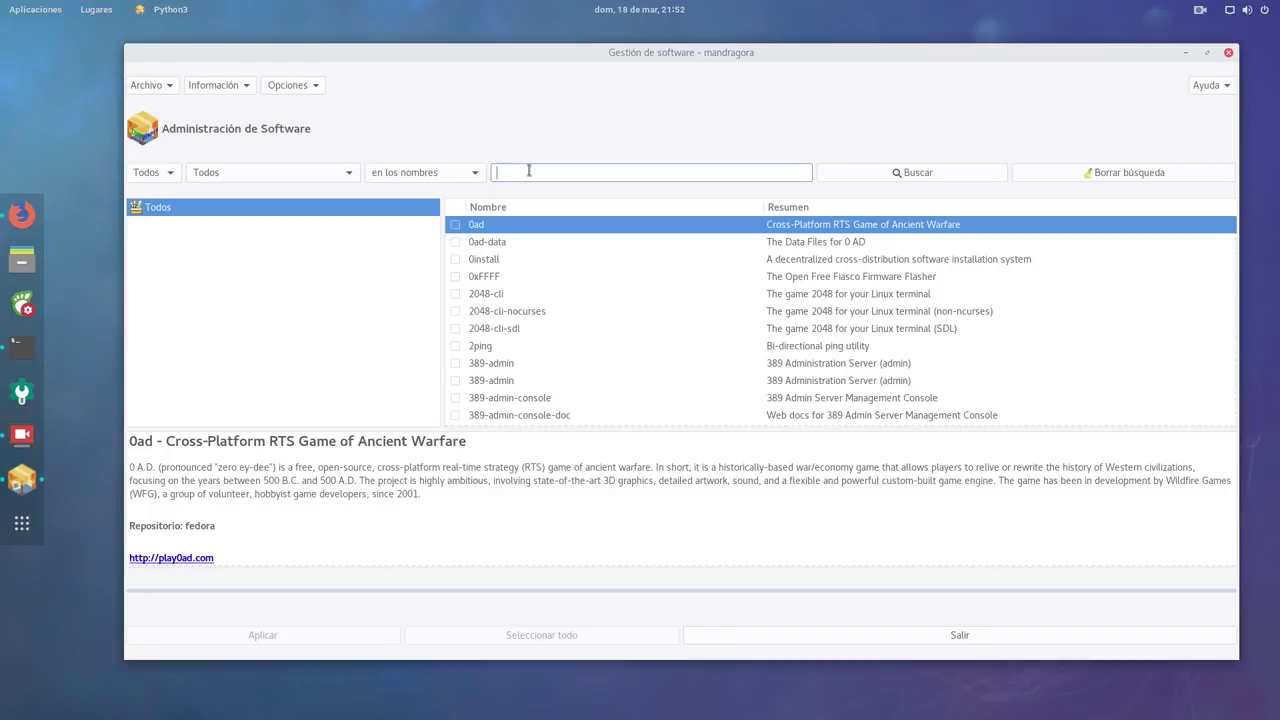
Search the packages by name for corebird and compare the details of the two matching entries.
text(corebird)
click(912, 171)
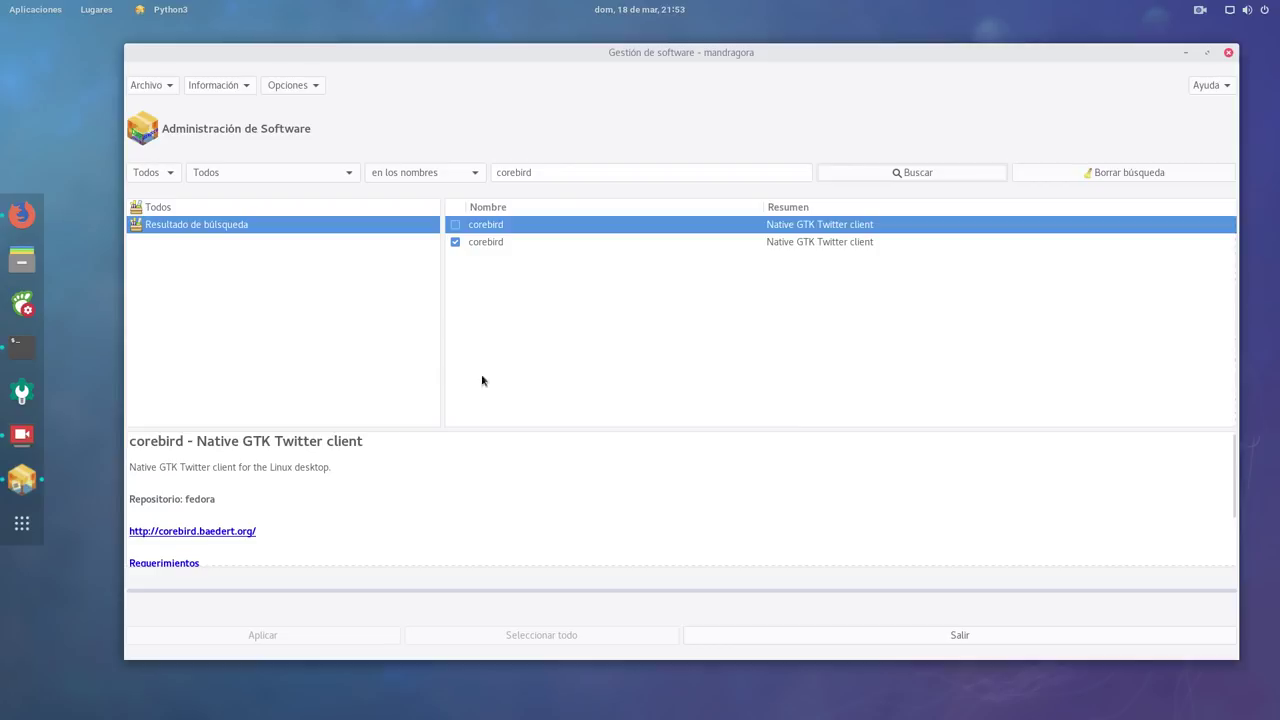
click(494, 243)
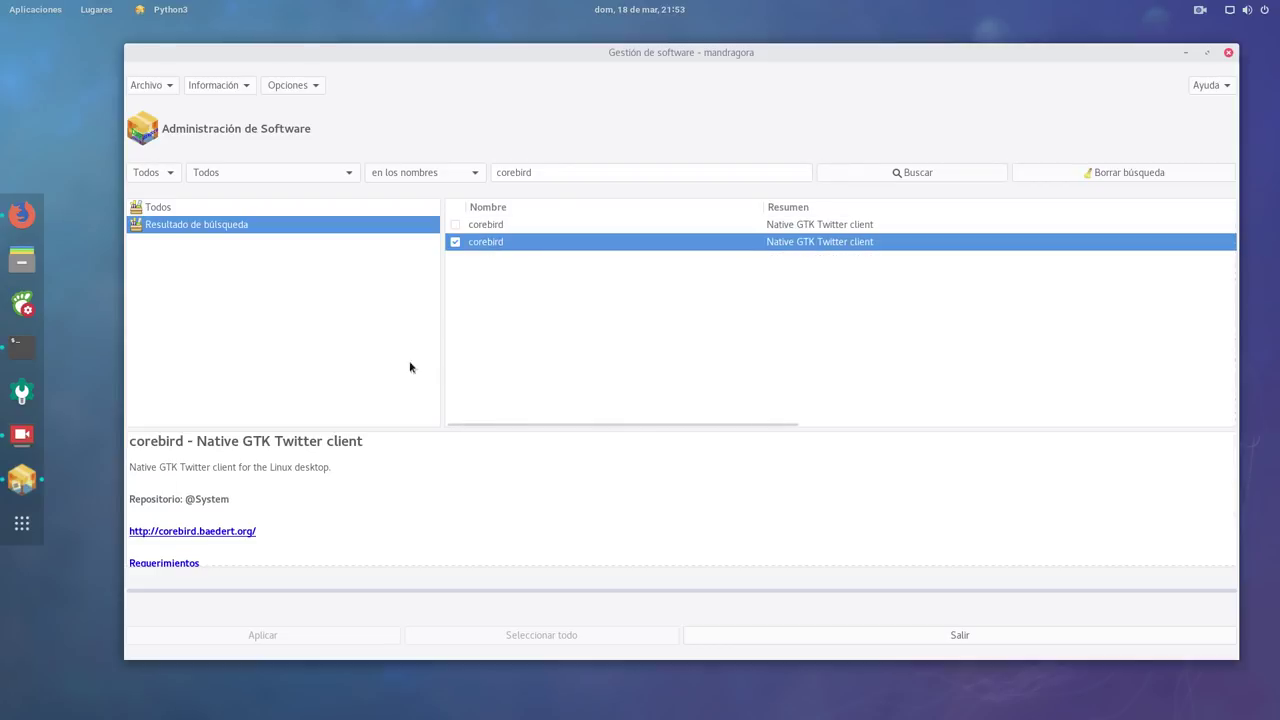
click(487, 224)
click(494, 246)
click(502, 229)
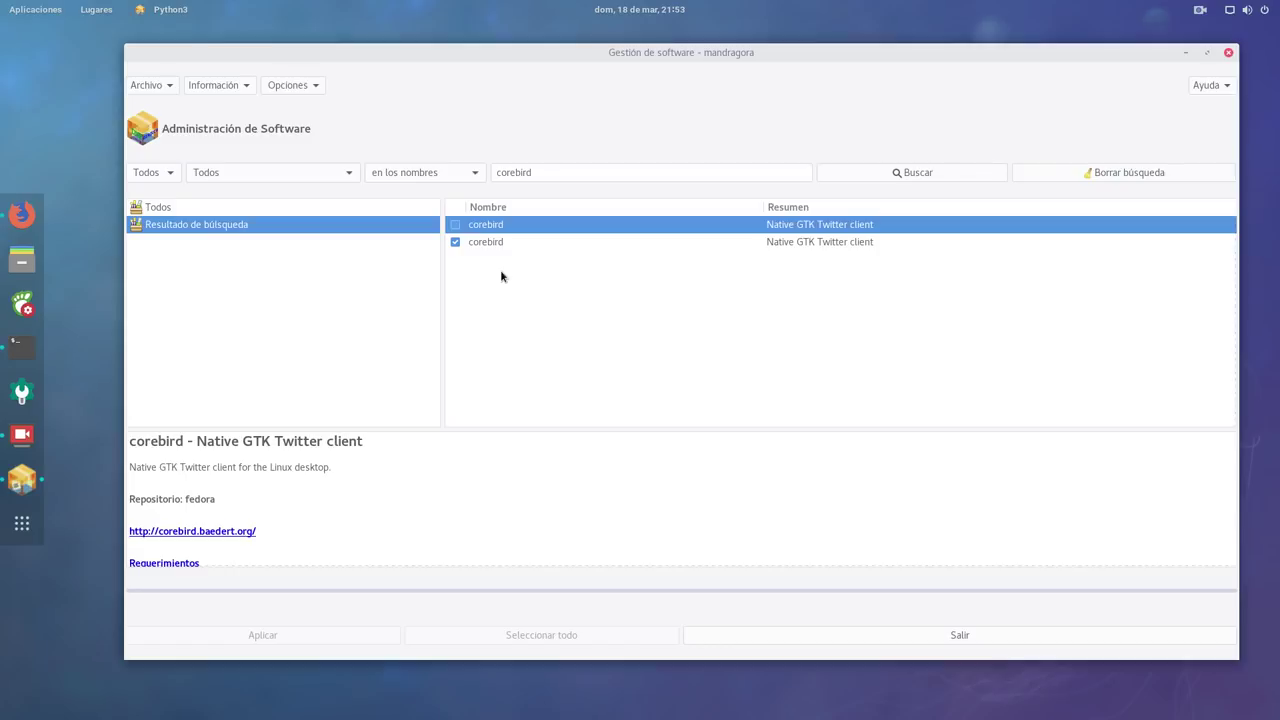
click(550, 171)
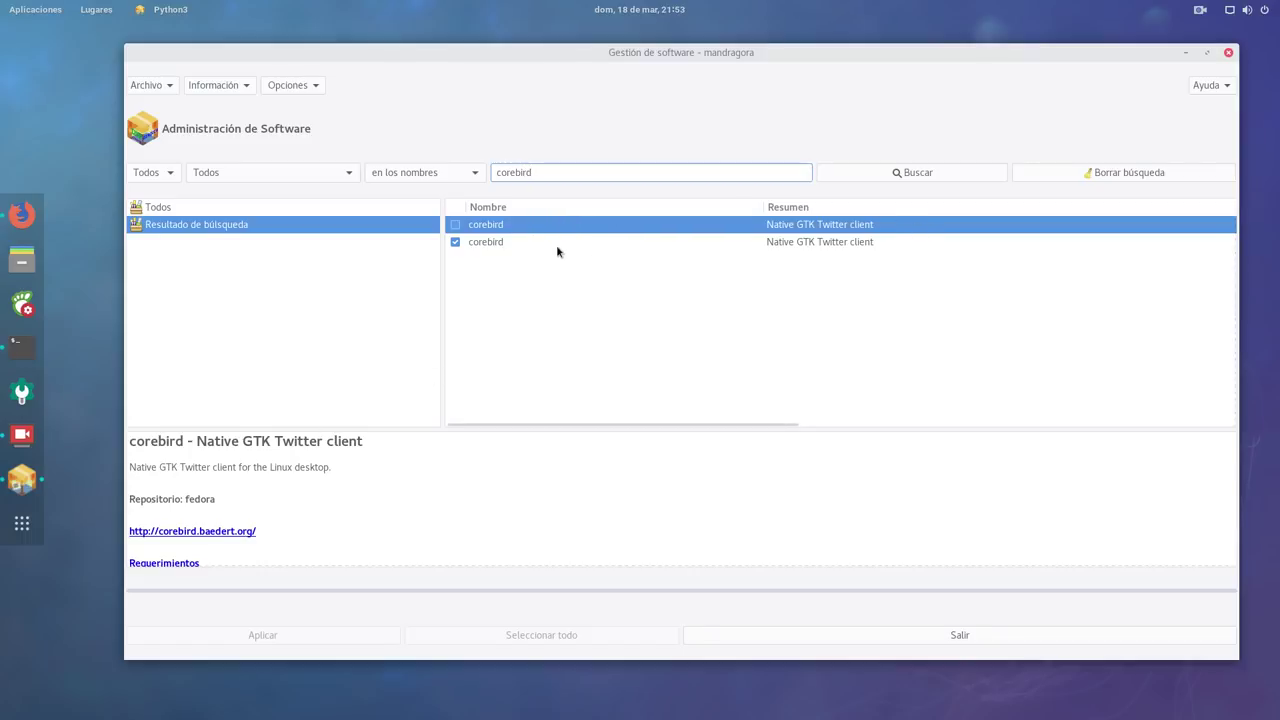
Select the installed corebird entry and compare the version, revision, architecture, size and status of both corebird packages.
click(482, 244)
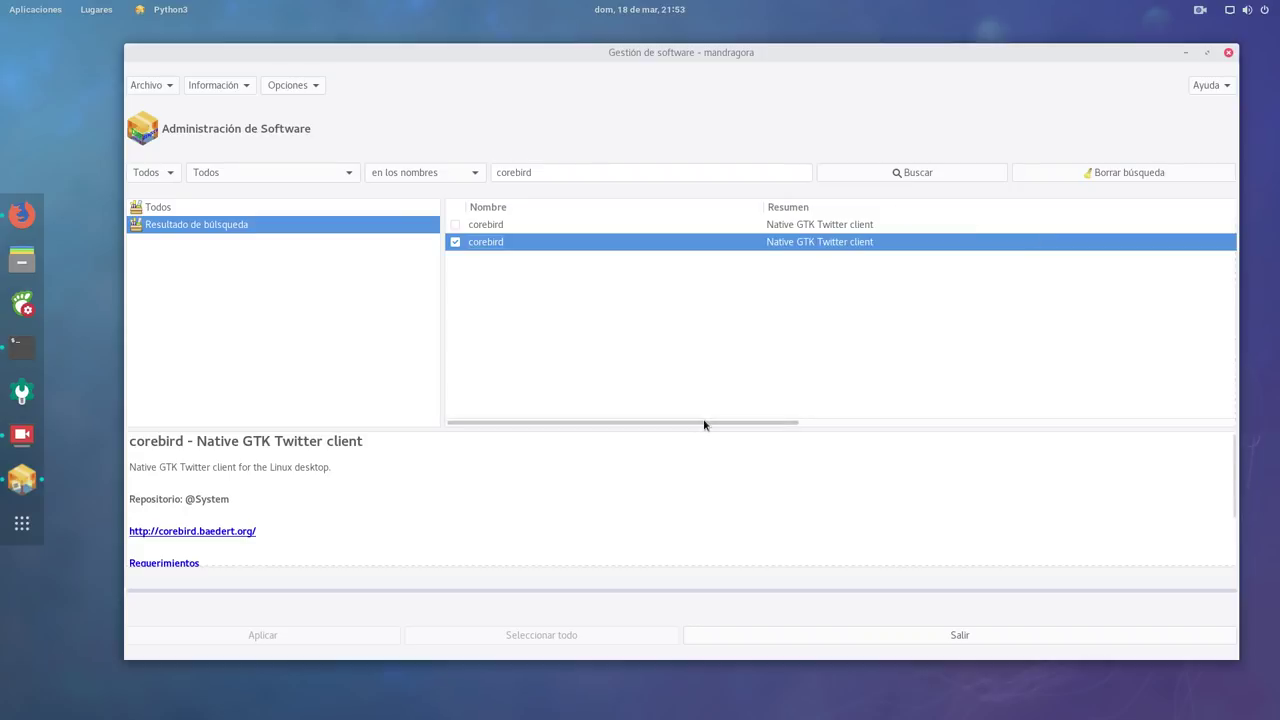
drag(703, 423, 1160, 430)
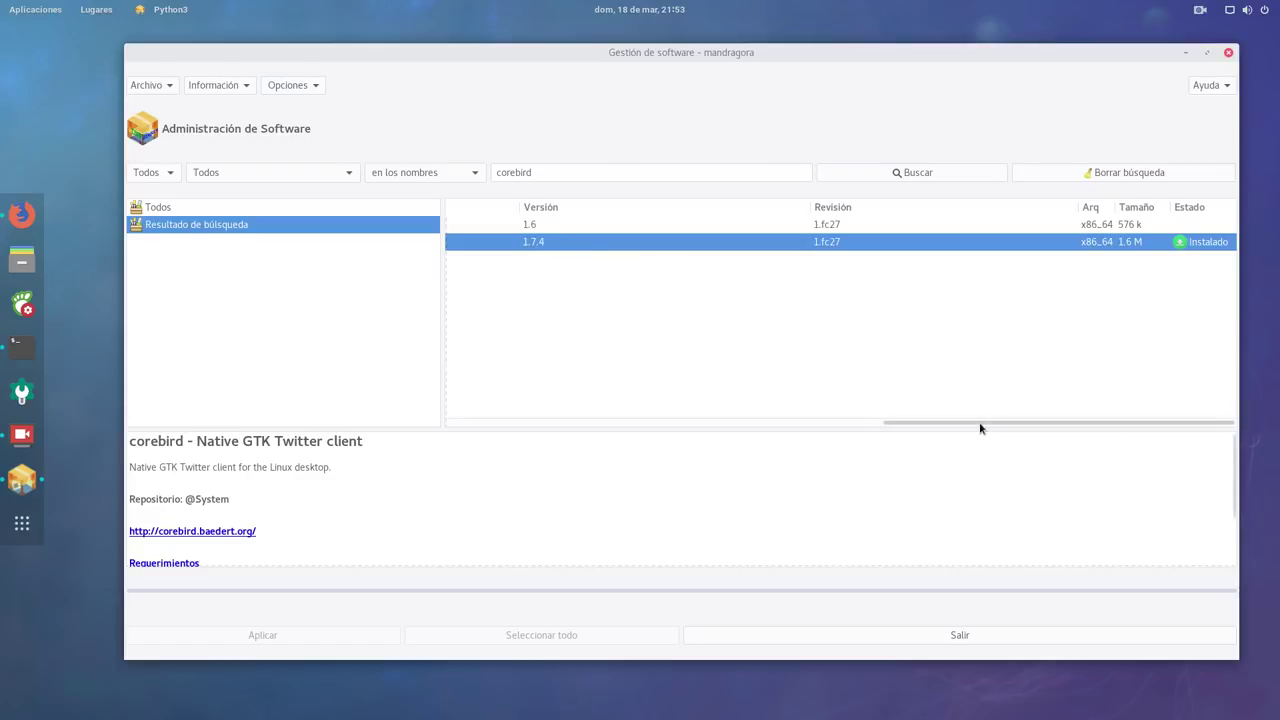
drag(983, 429, 549, 440)
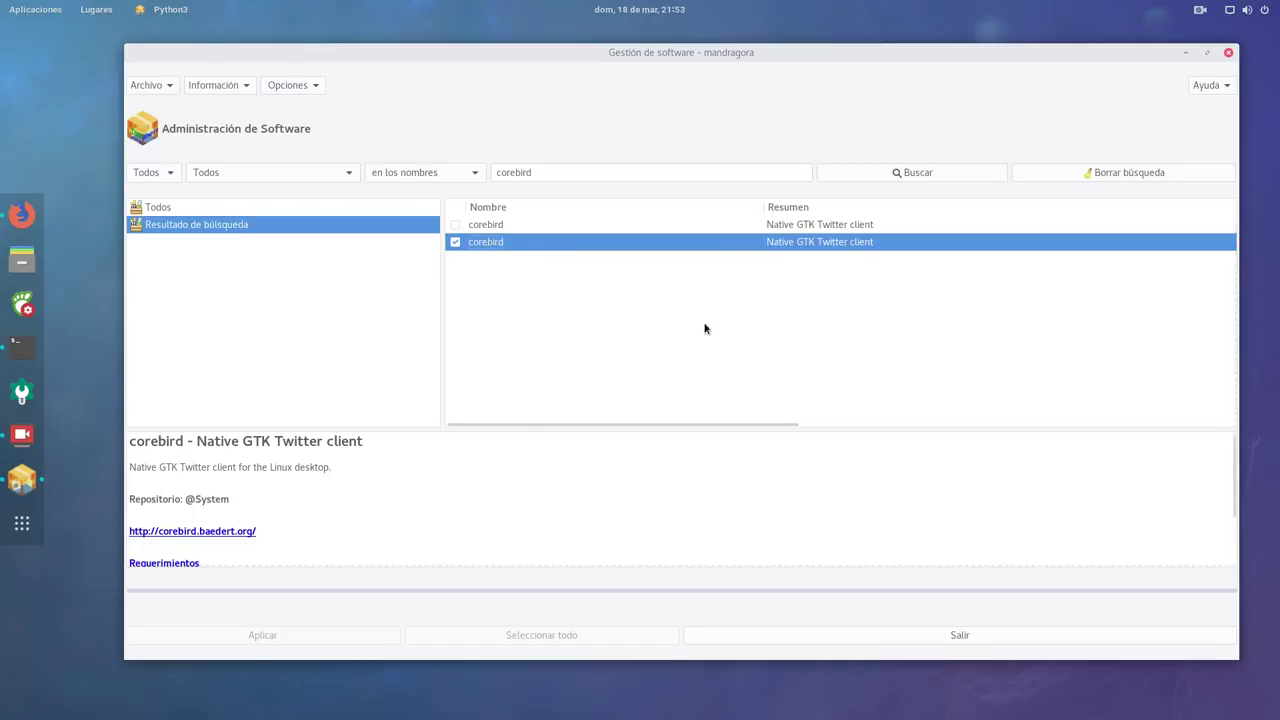
drag(757, 423, 1190, 425)
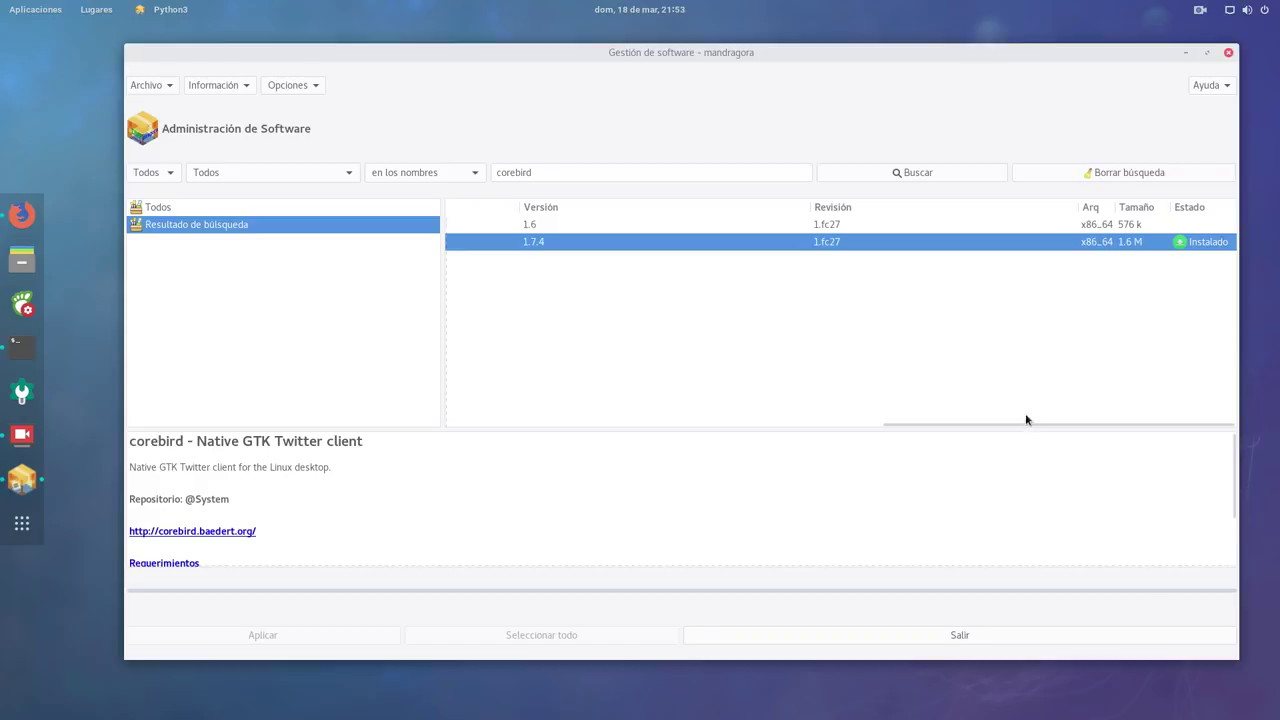
drag(1033, 427, 537, 423)
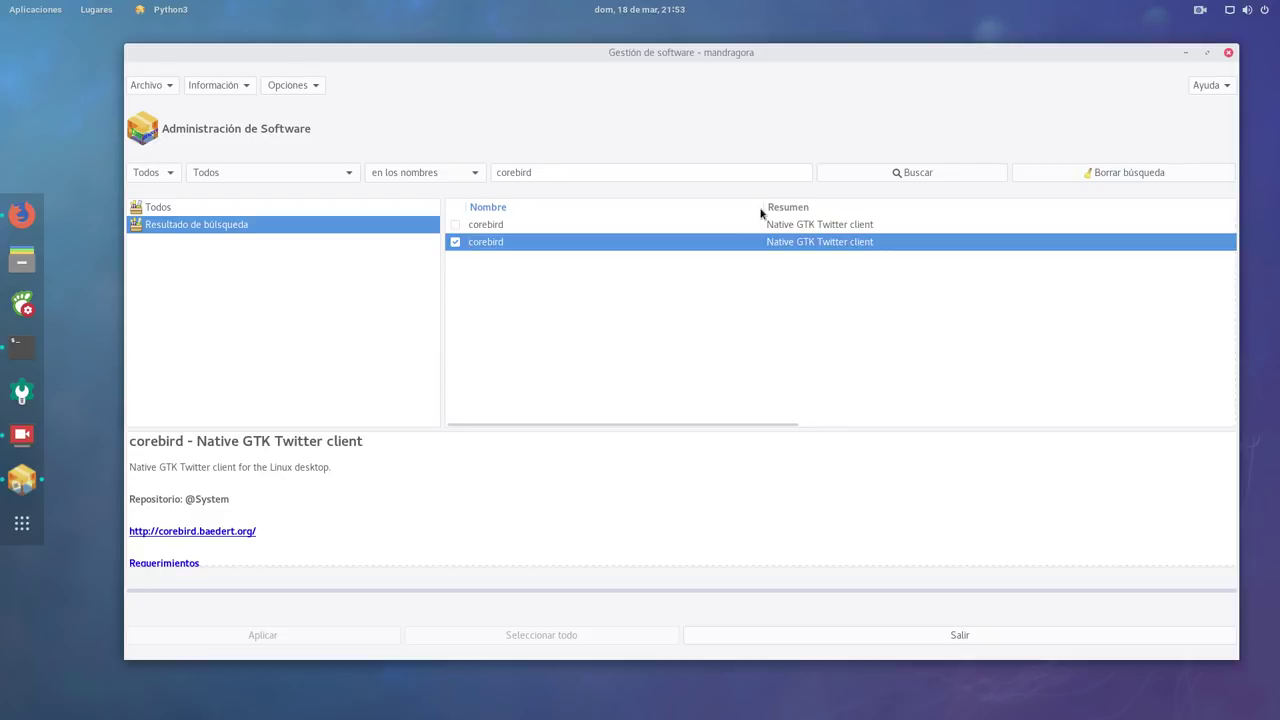
Narrow the name and summary columns of the package list so the version and revision columns fit beside them.
drag(759, 207, 665, 207)
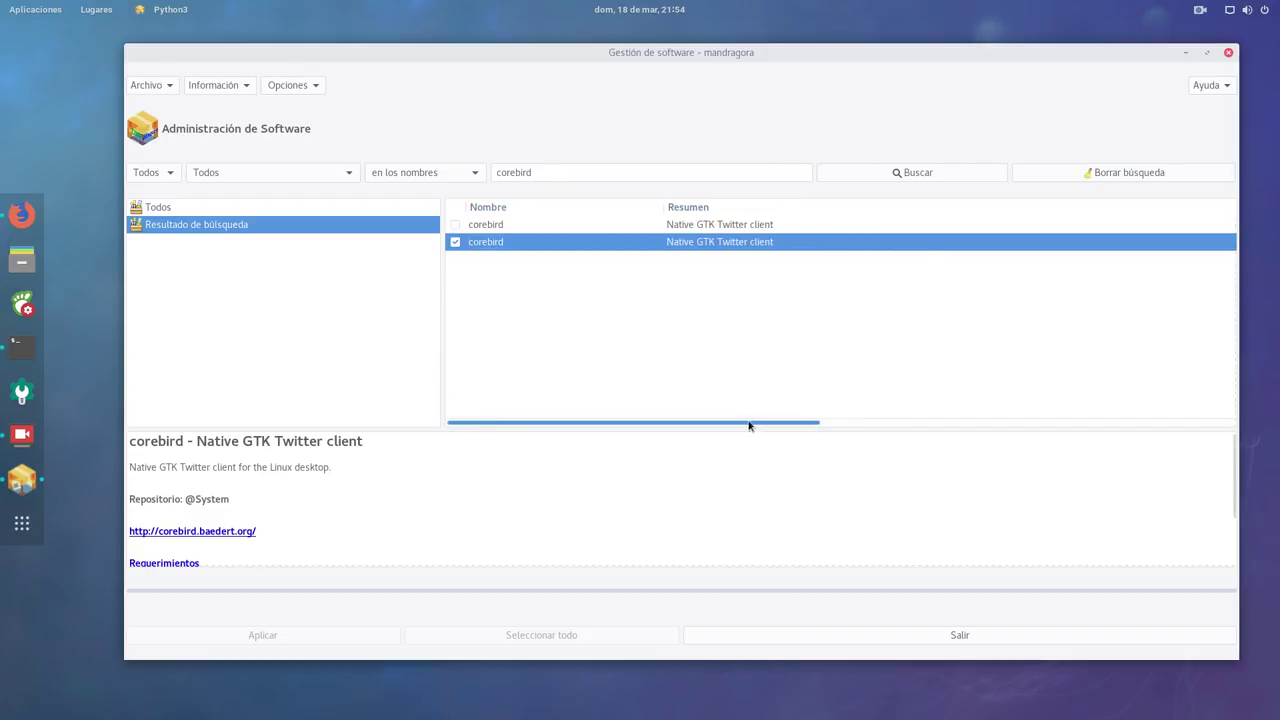
drag(749, 425, 920, 428)
drag(1076, 207, 556, 213)
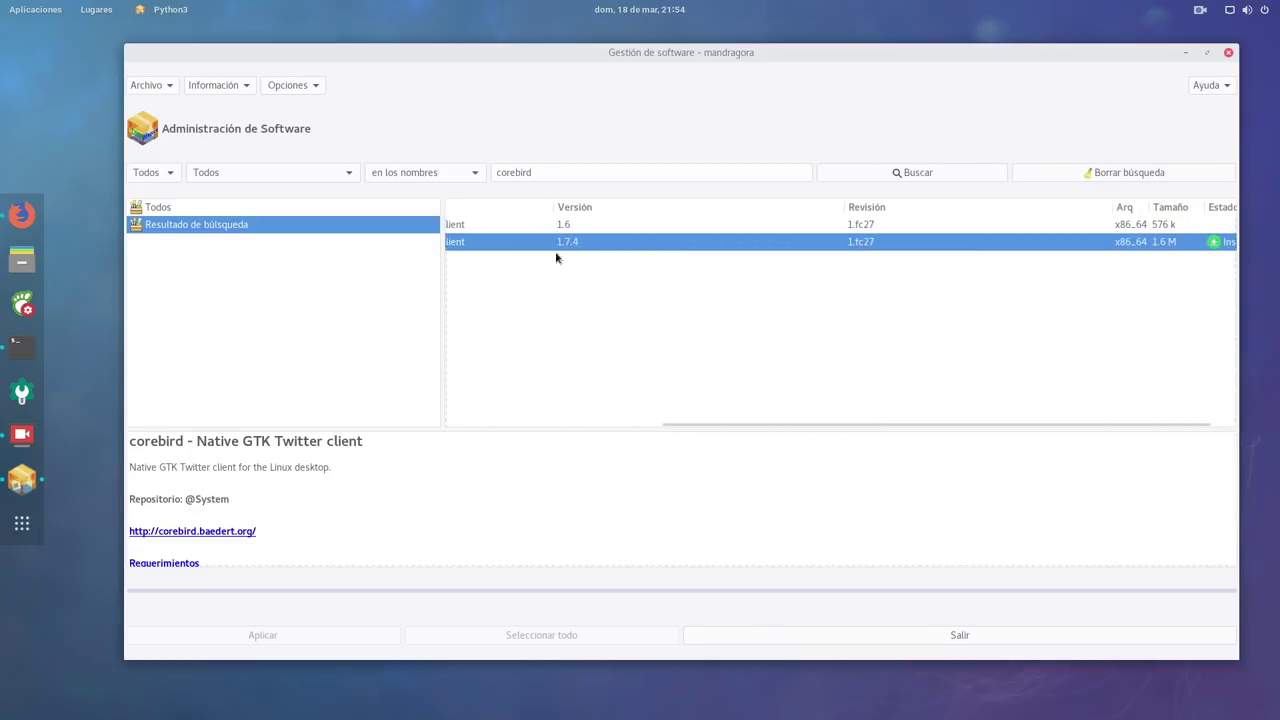
drag(712, 420, 480, 432)
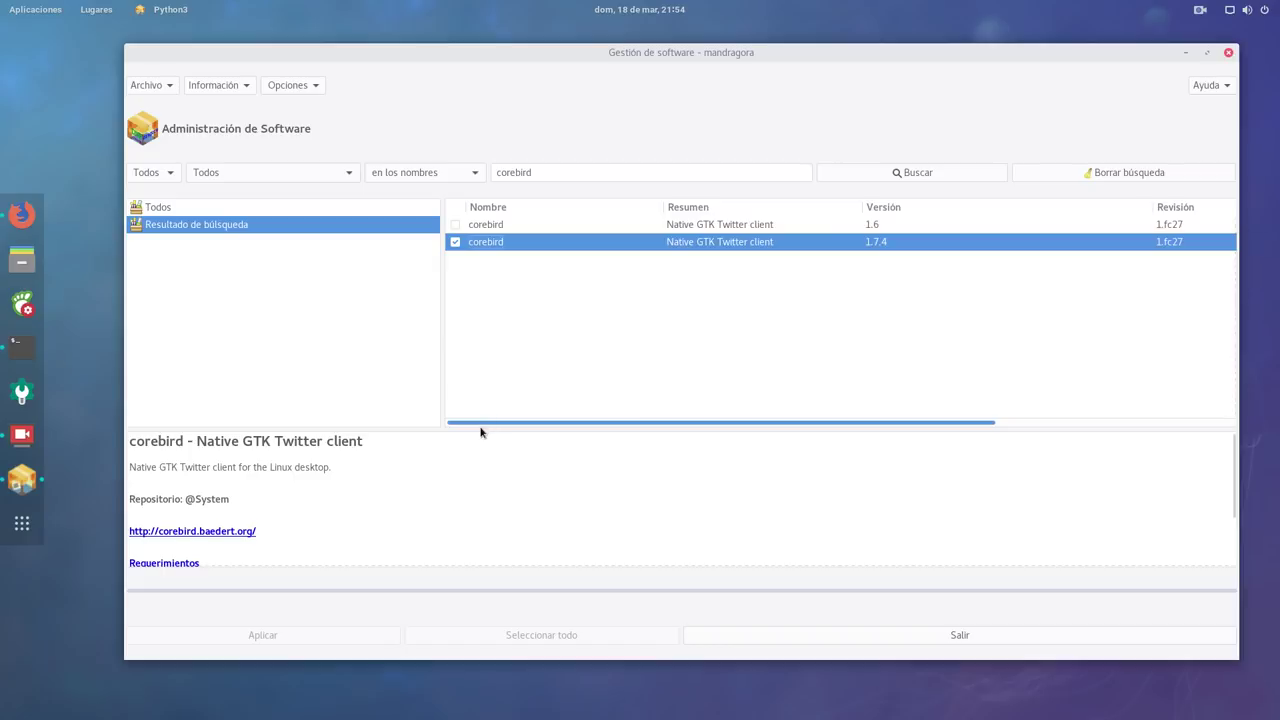
Replace the search text with kdenlive and search the package names for it.
click(551, 174)
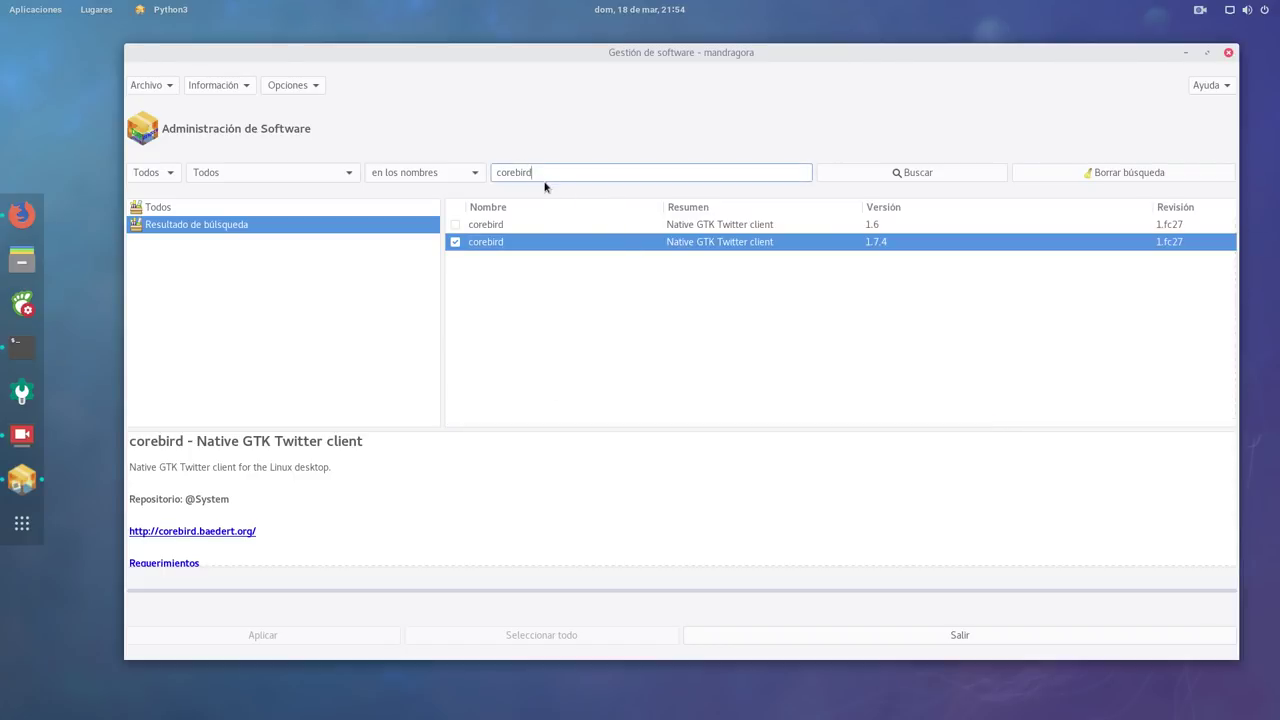
drag(544, 172, 388, 163)
text(kdenlive)
click(912, 176)
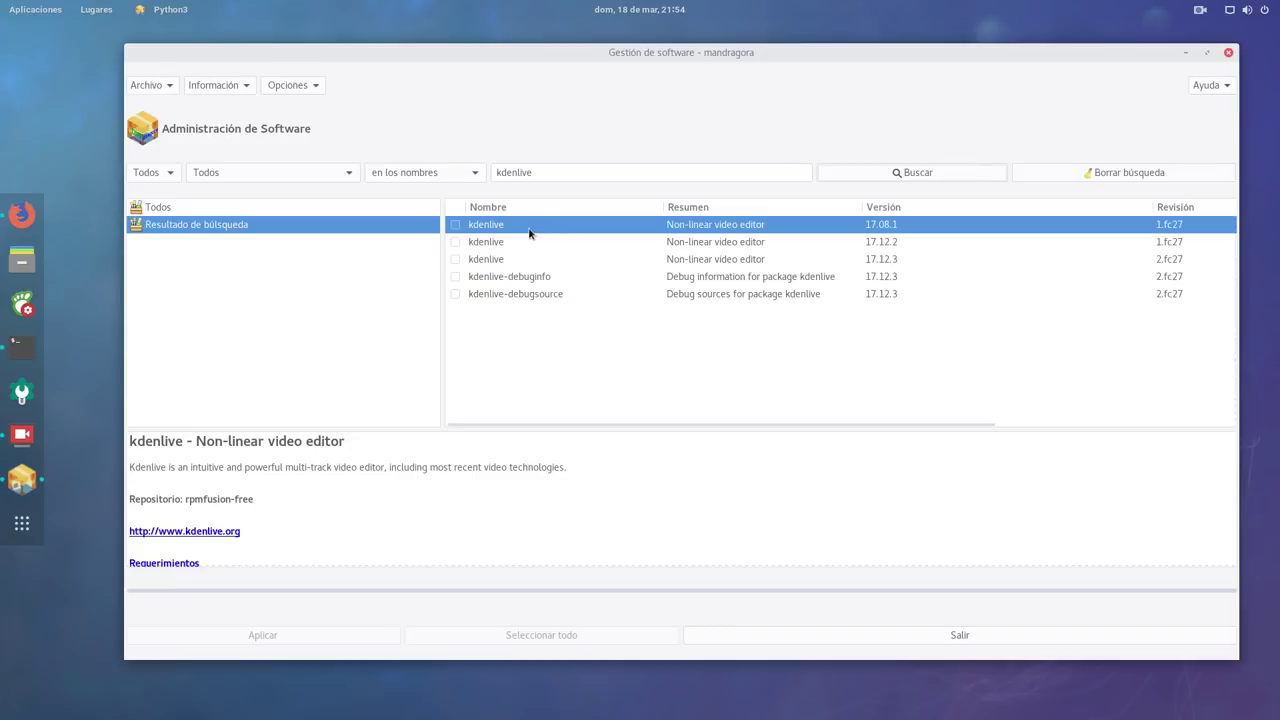
Compare the source repositories, versions, sizes and status of the kdenlive entries, ending on version 17.12.3.
click(490, 241)
click(490, 259)
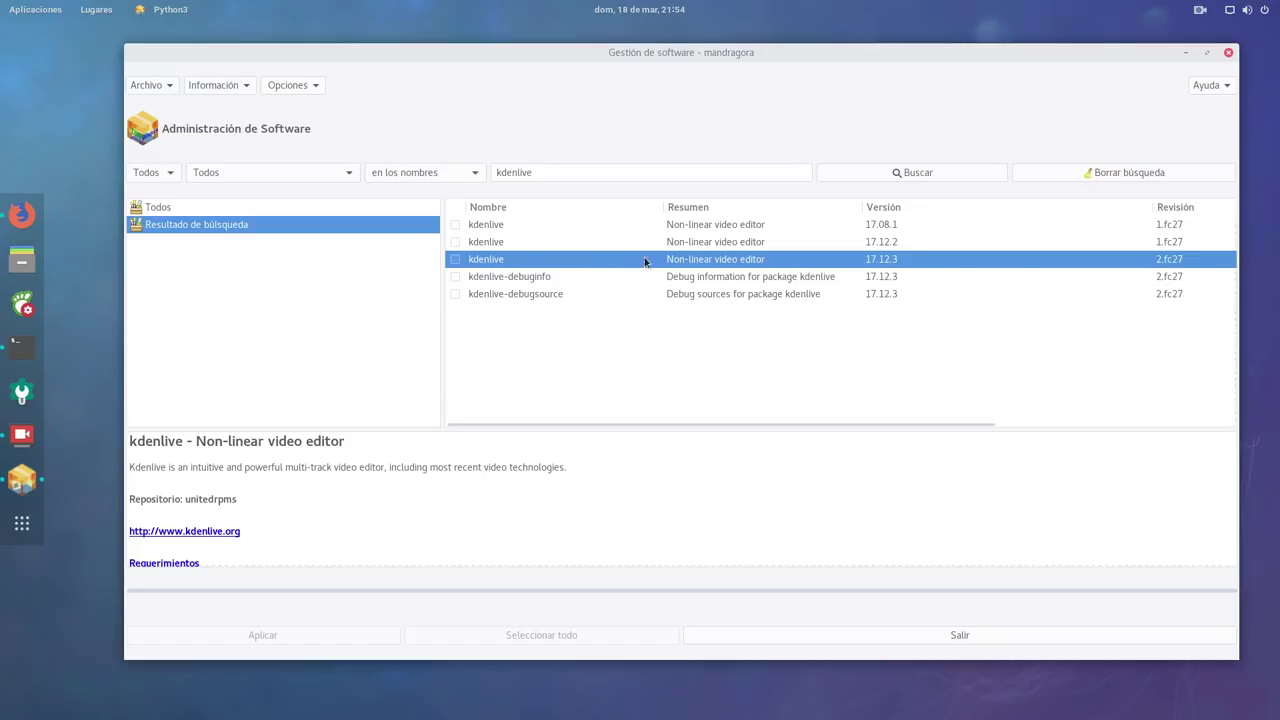
drag(686, 423, 937, 426)
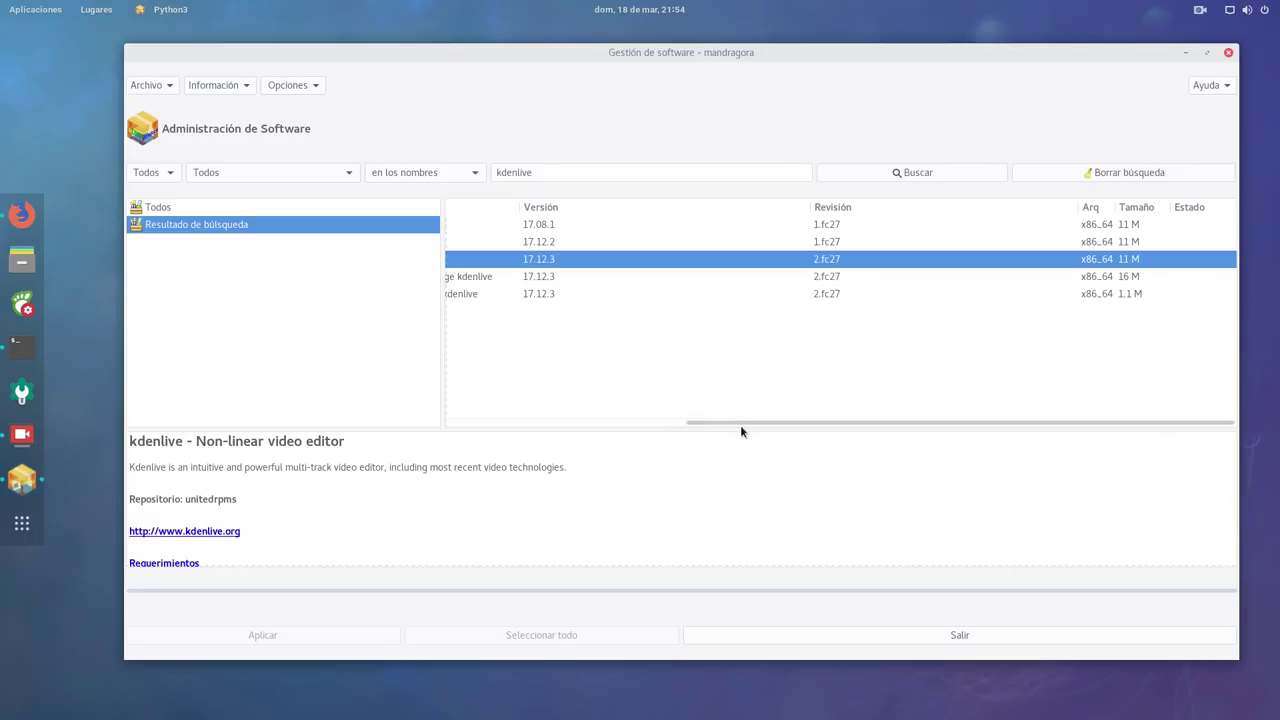
drag(736, 424, 501, 424)
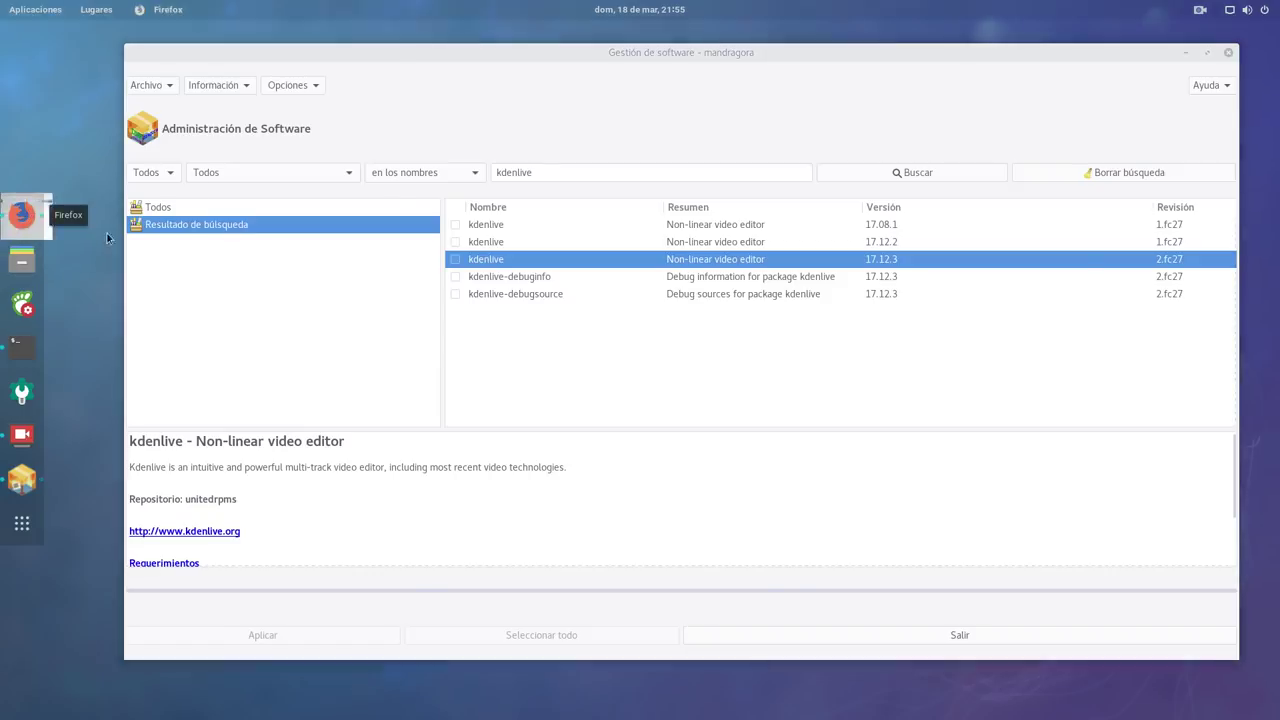
Switch to Firefox, search Google for unitedrpms in a new tab, and open the UnitedRPMs website.
click(24, 214)
click(218, 72)
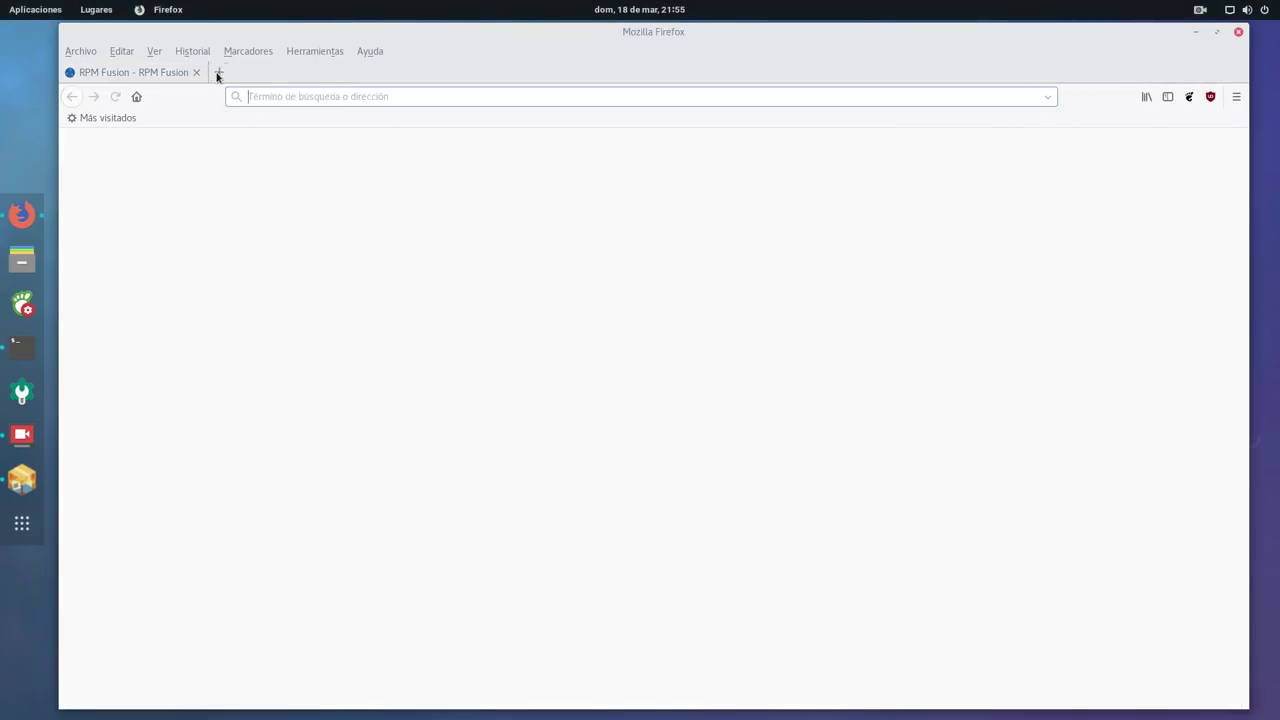
click(141, 96)
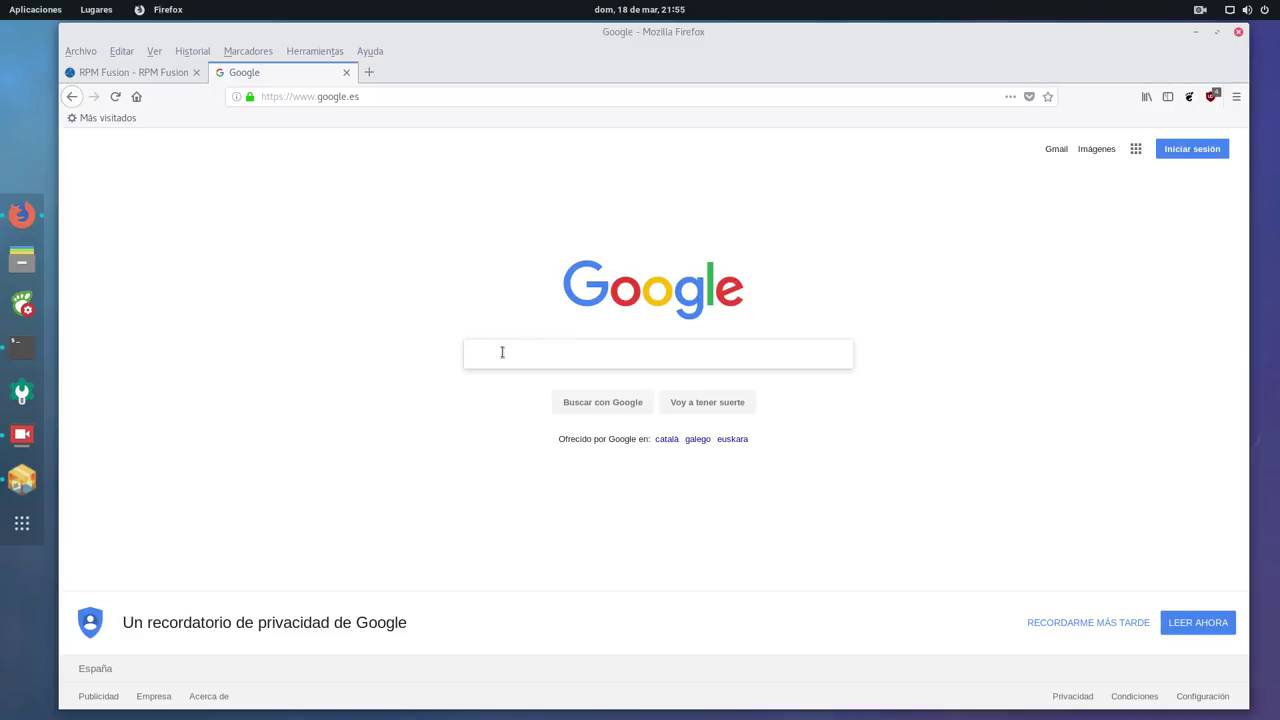
text(unitedr)
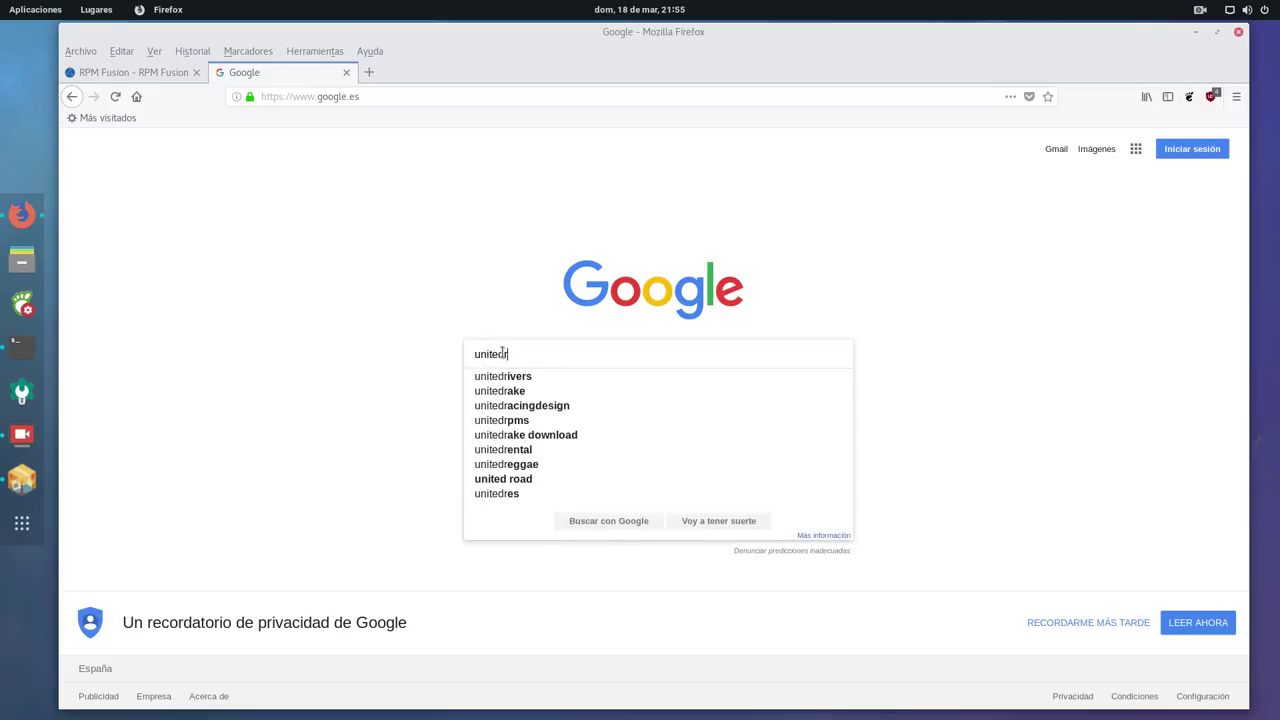
text(pms)
key(Return)
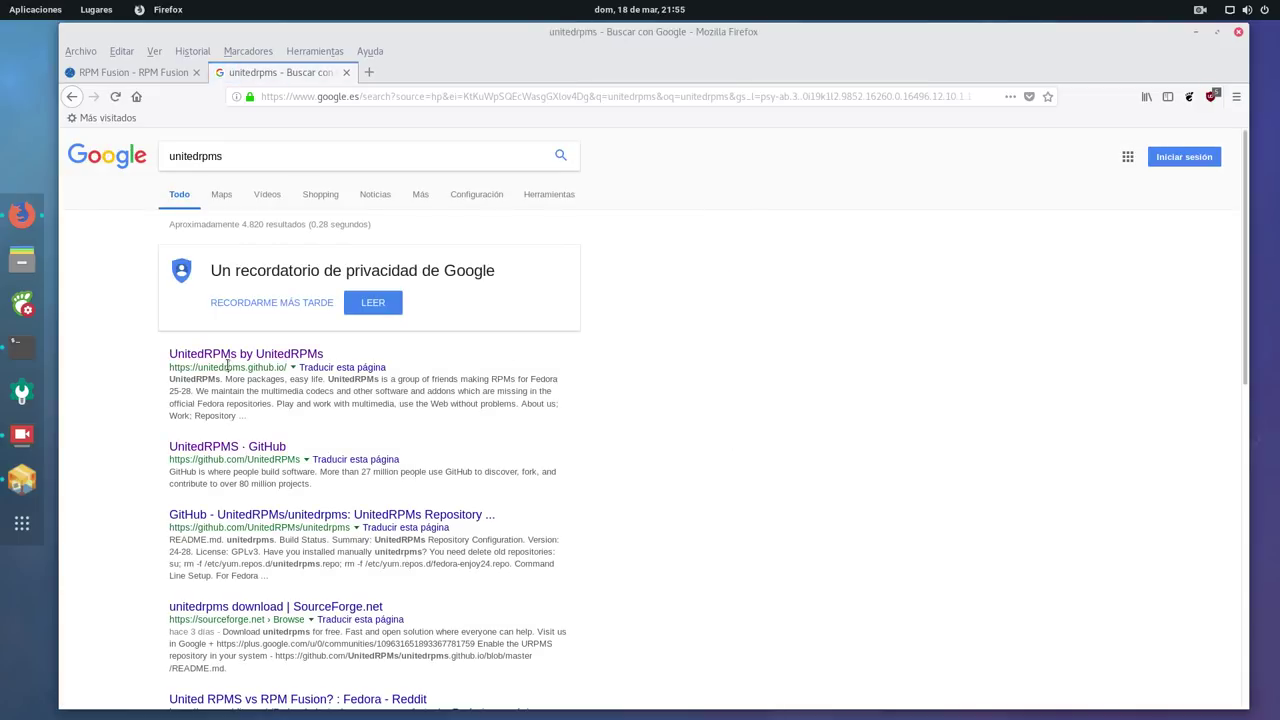
click(213, 356)
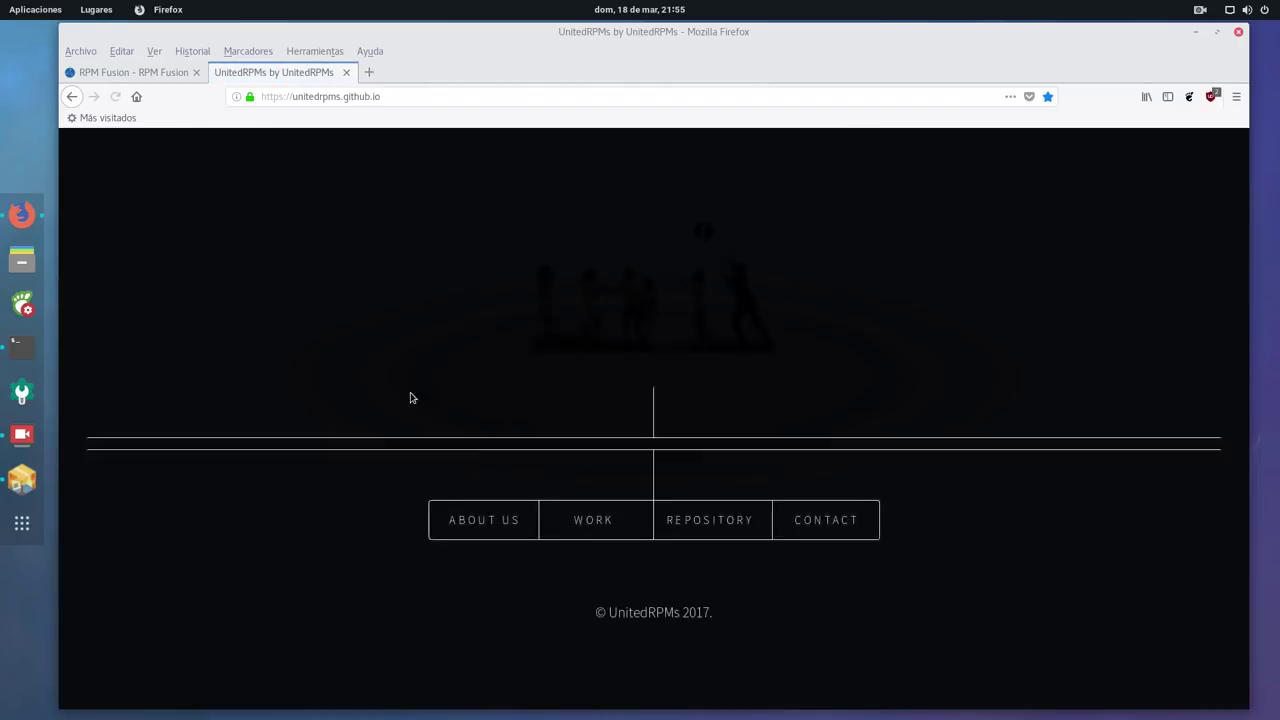
Open the UnitedRPMs site's Repository section and examine the commands for importing the GPG key and installing the RPM.
scroll(342, 396, down, 2)
scroll(342, 396, down, 2)
scroll(342, 396, up, 3)
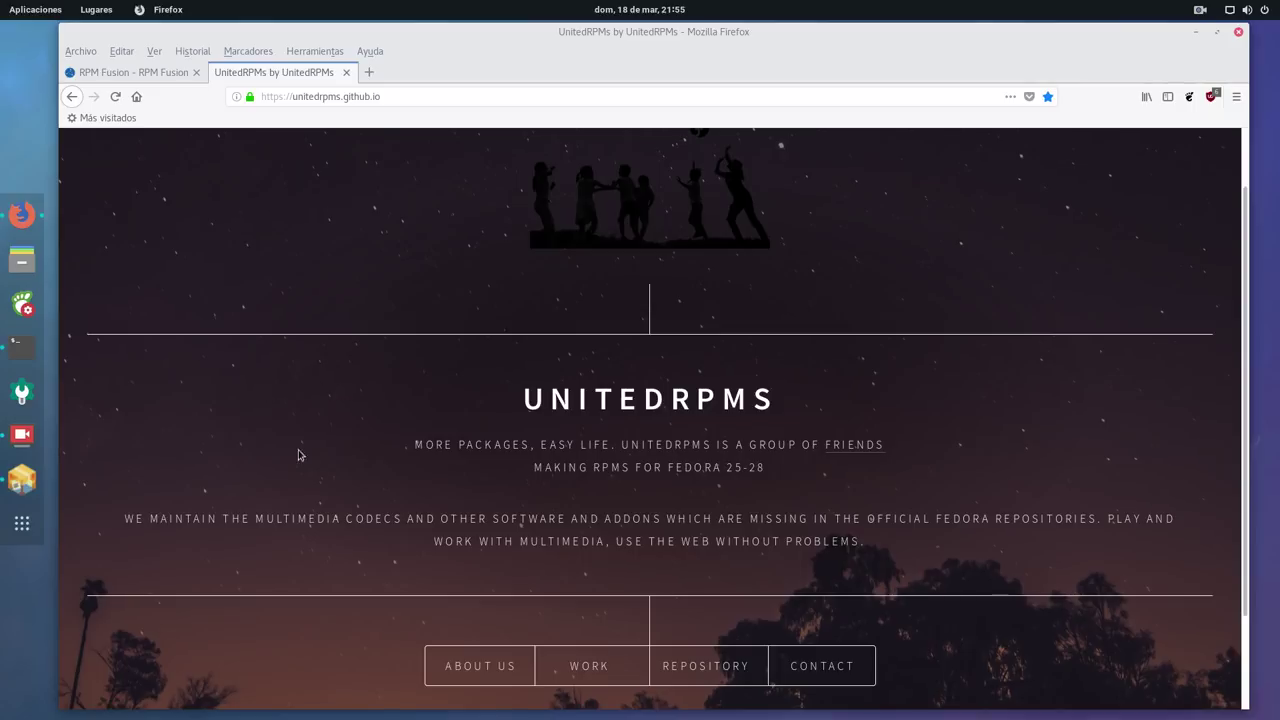
click(707, 668)
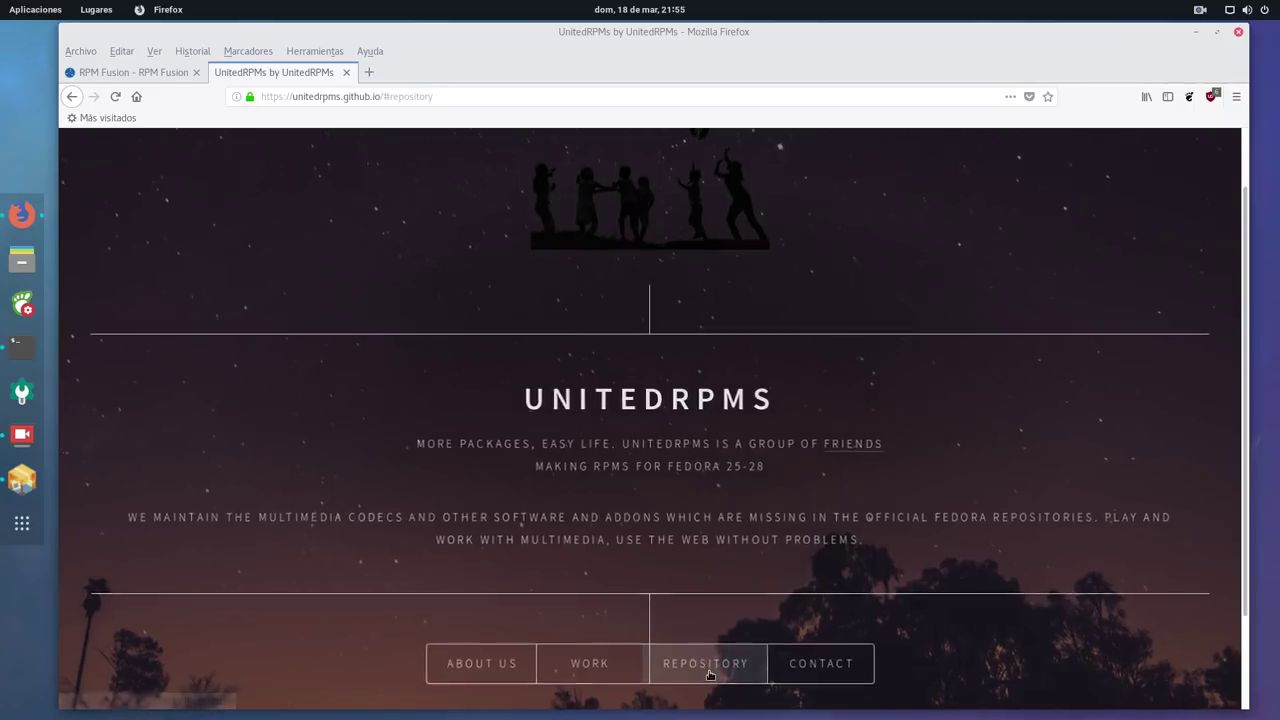
scroll(306, 384, down, 3)
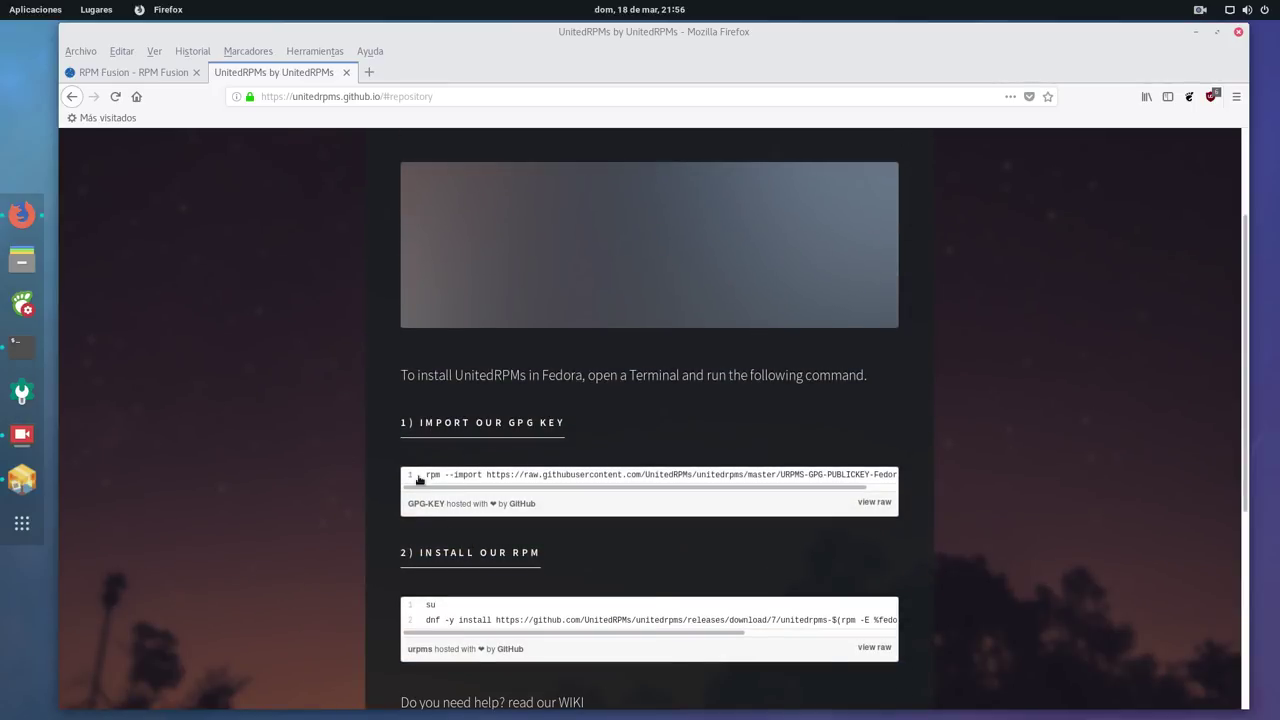
scroll(534, 474, down, 3)
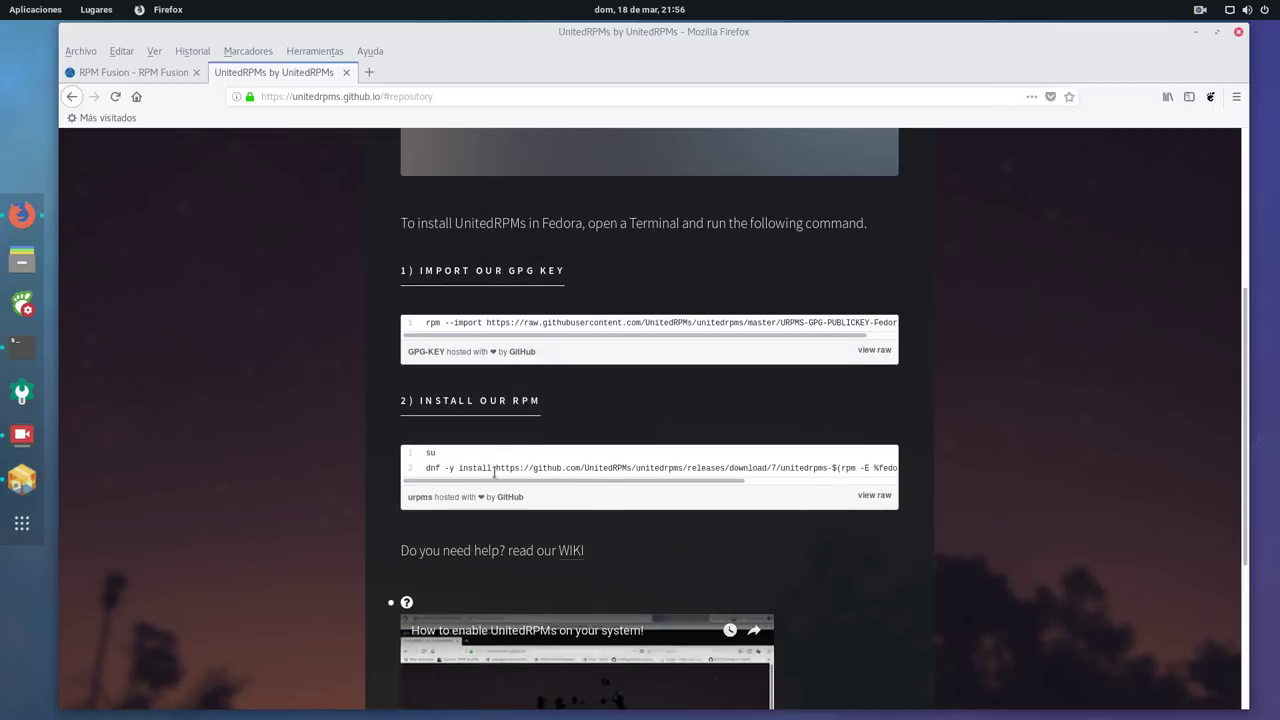
drag(426, 468, 918, 496)
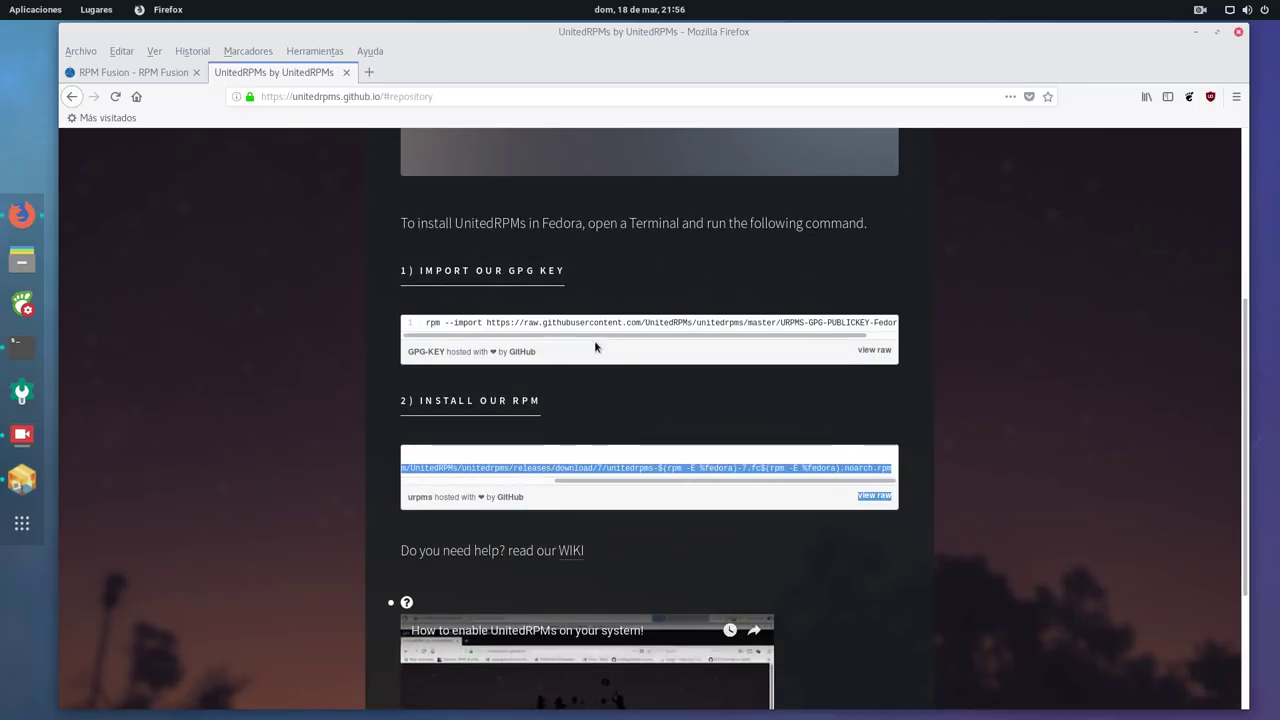
drag(702, 476, 431, 487)
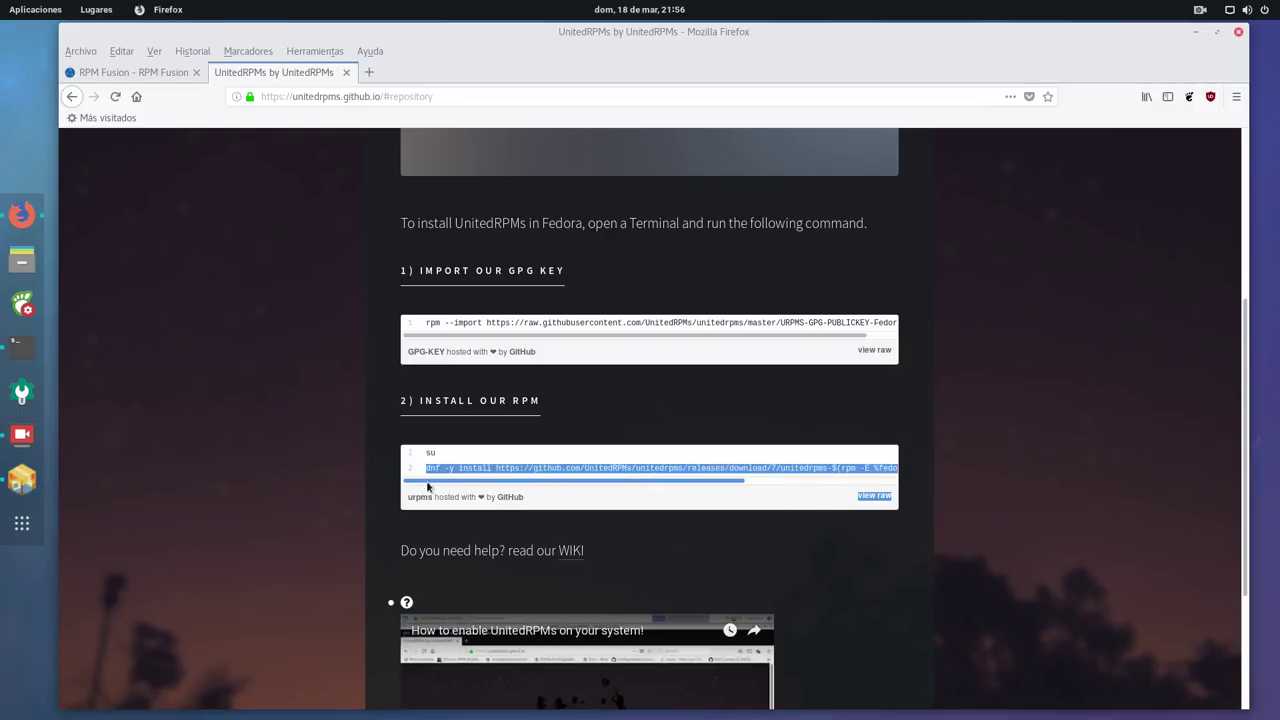
scroll(251, 351, up, 5)
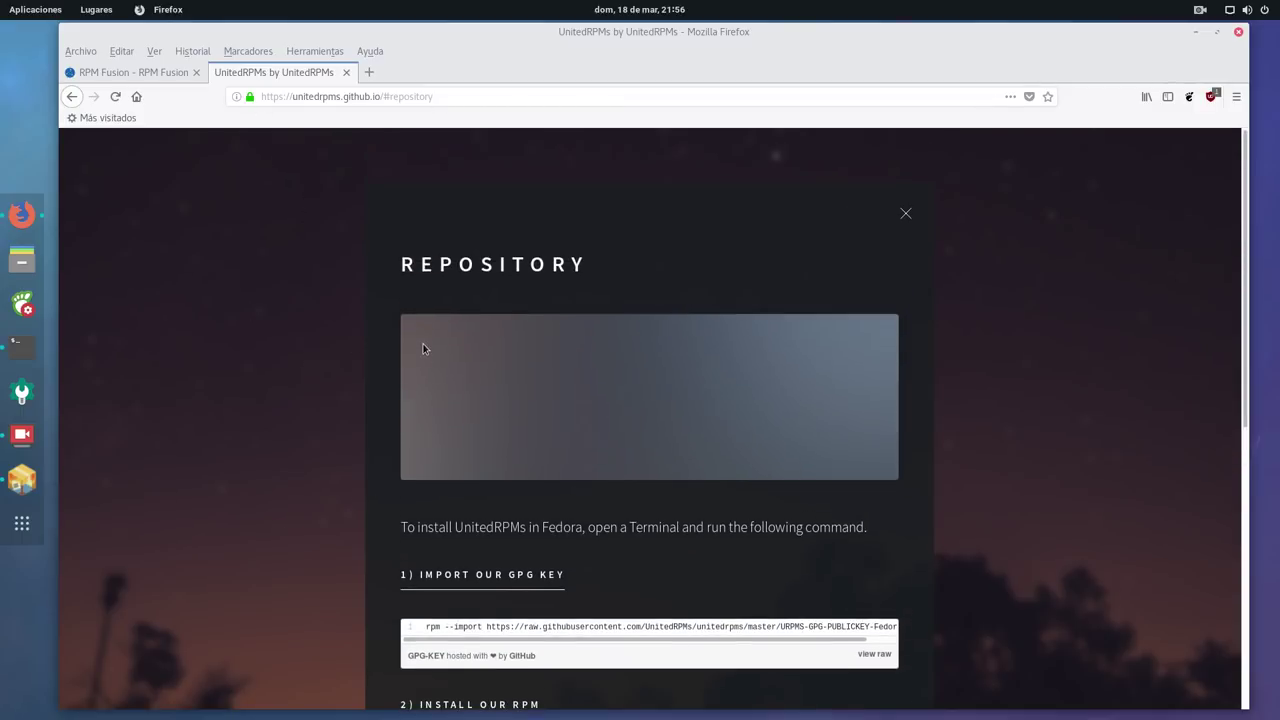
Return to the UnitedRPMs home page and the rpmfusion search results, and minimize the browser.
click(72, 97)
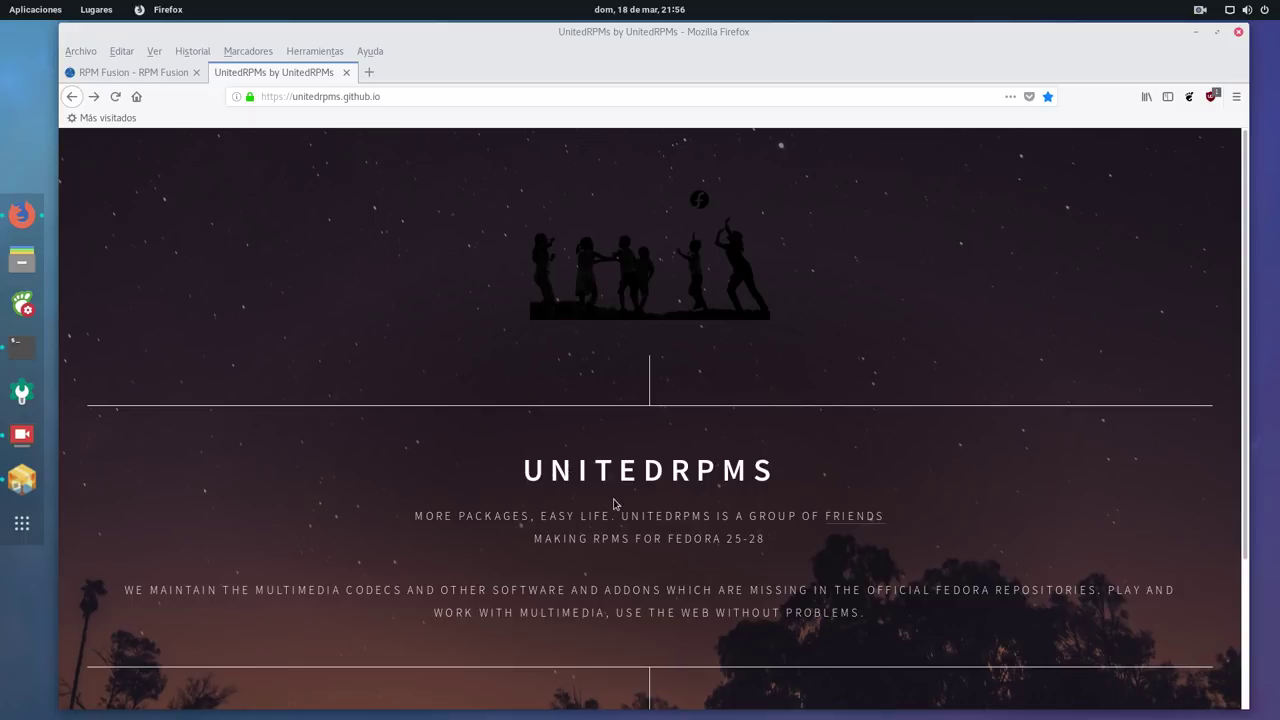
click(170, 73)
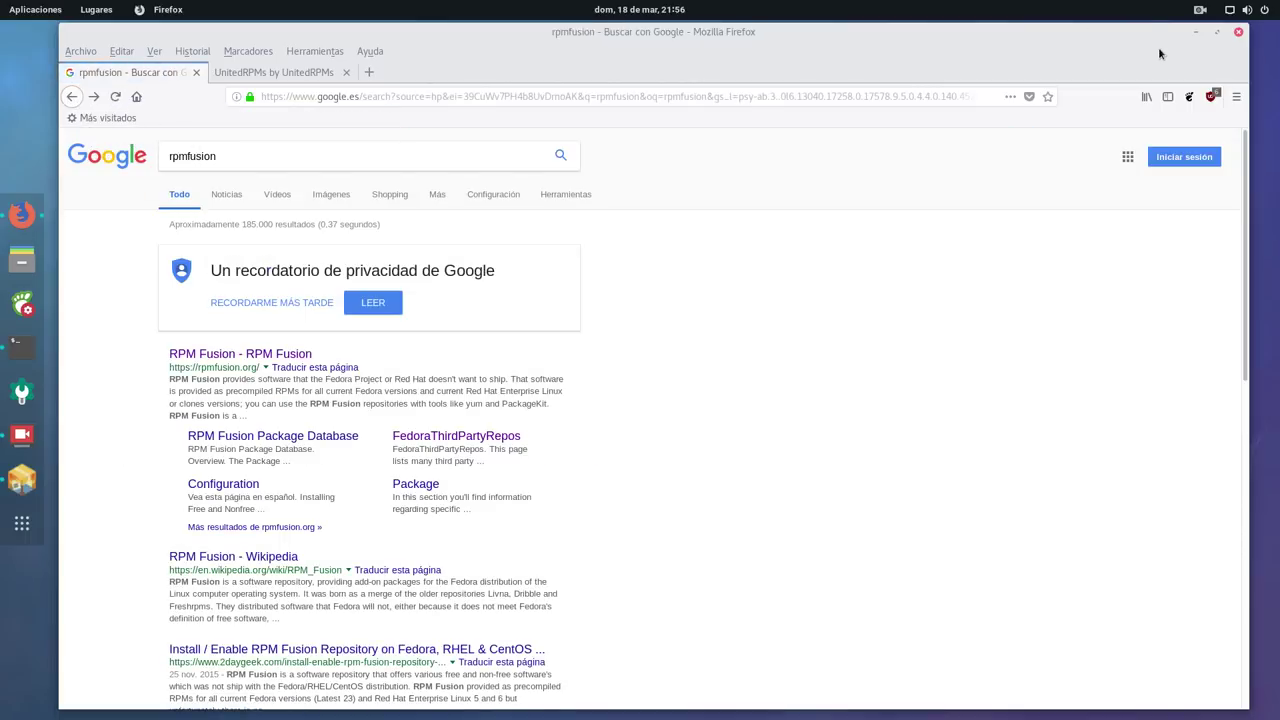
click(1195, 32)
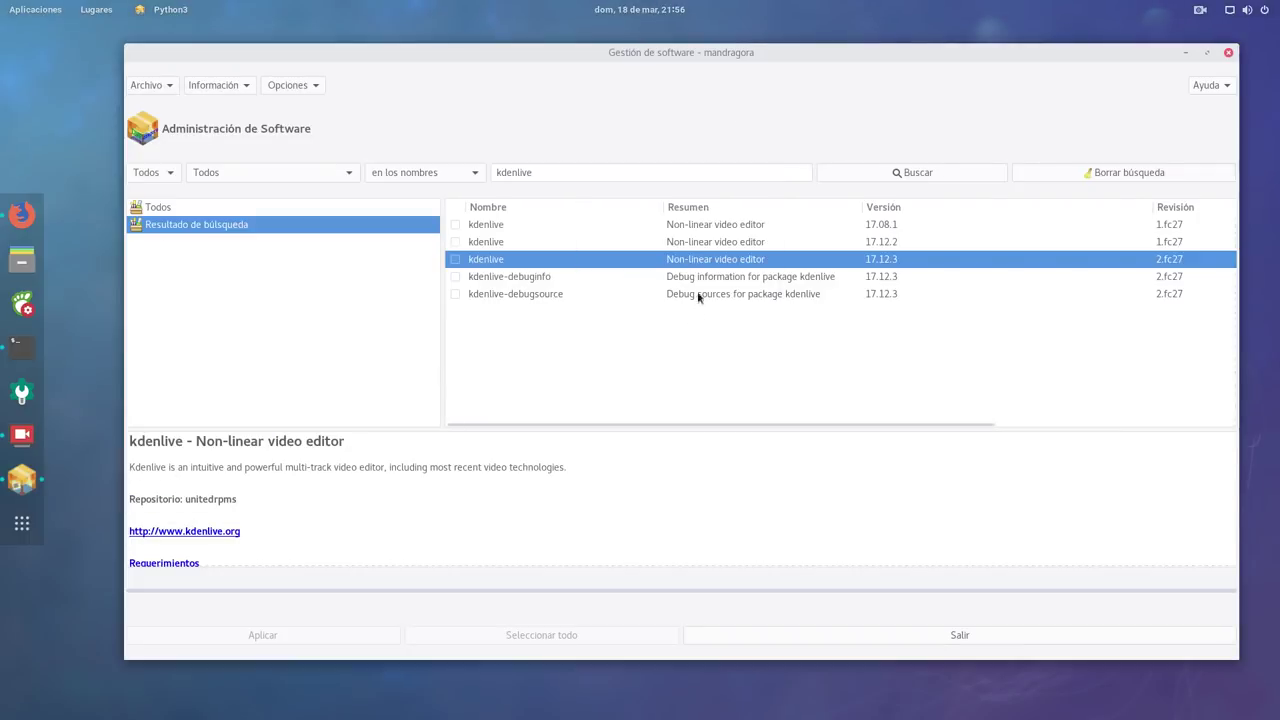
Mark kdenlive 17.12.3 from the unitedrpms repository for installation, apply the selection, and review the transaction's dependency list.
drag(737, 52, 699, 52)
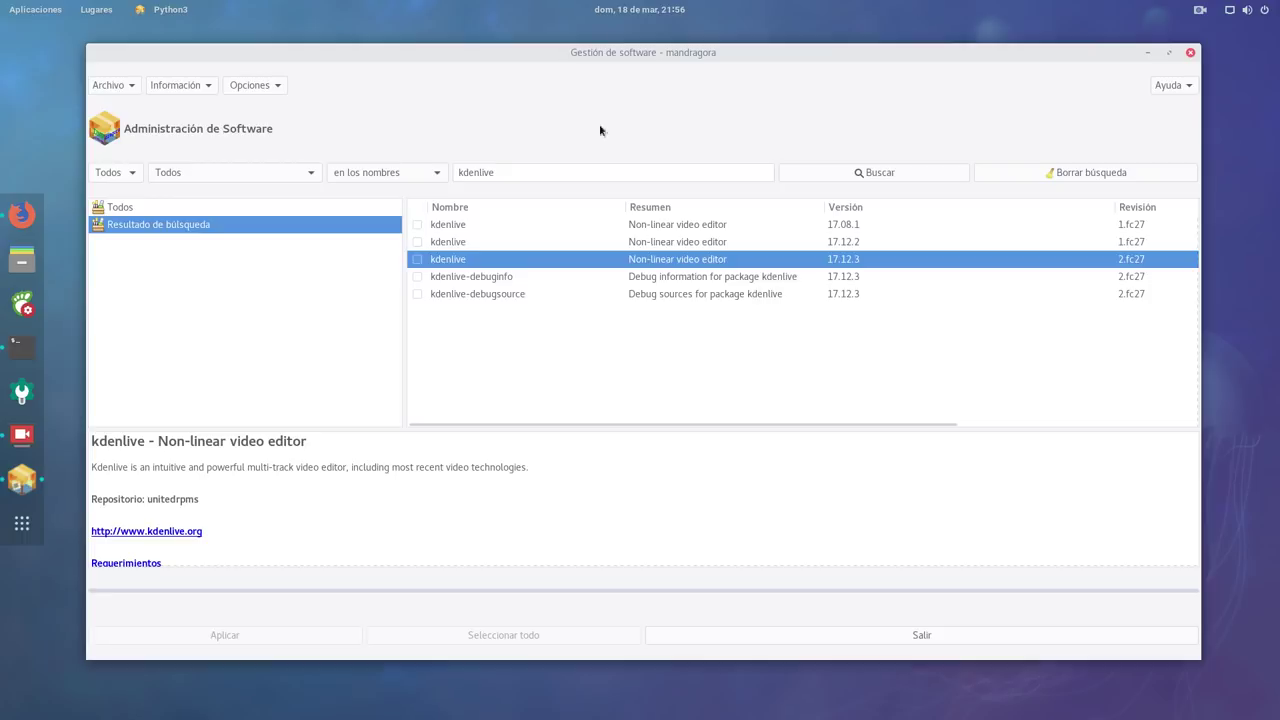
click(417, 259)
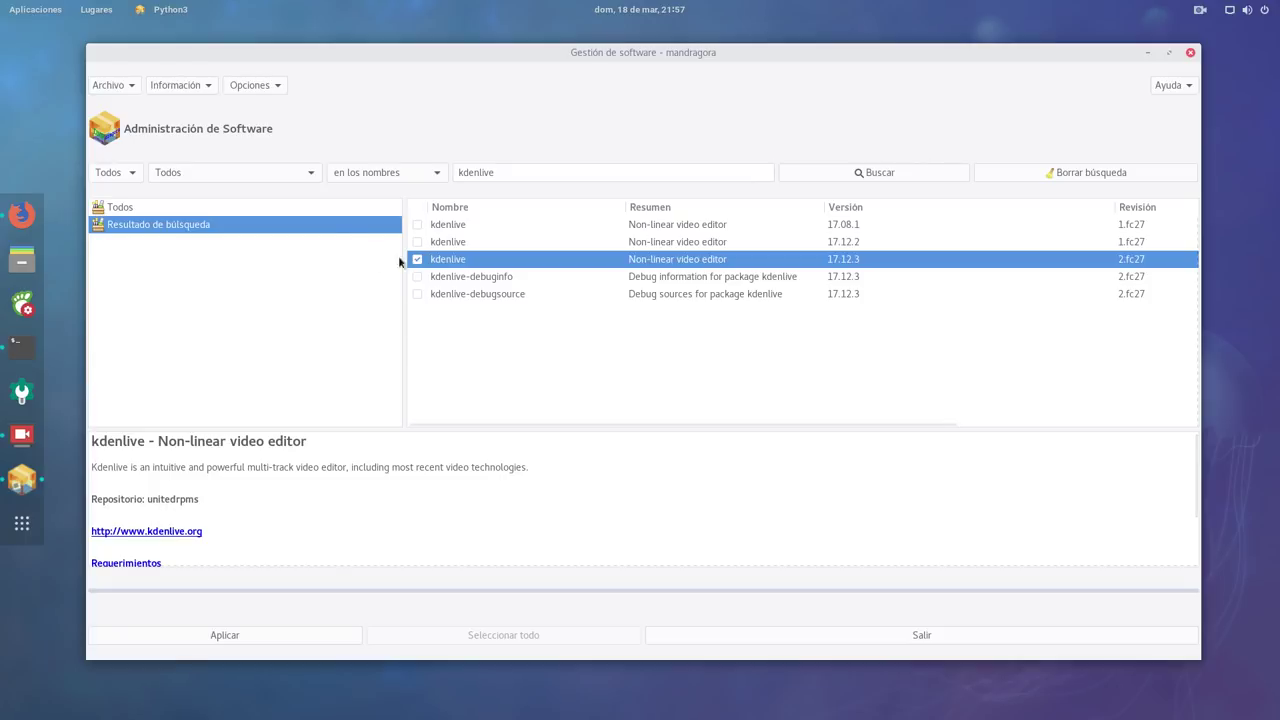
click(225, 636)
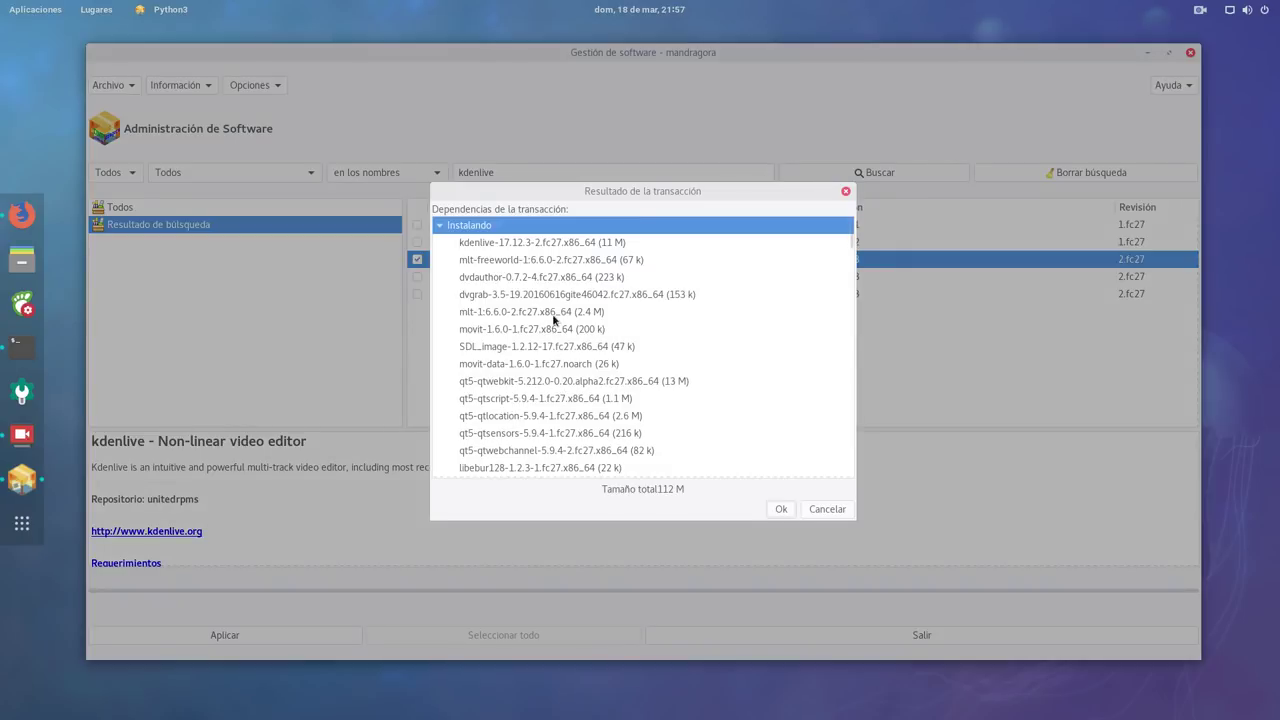
scroll(542, 341, down, 2)
scroll(542, 341, down, 10)
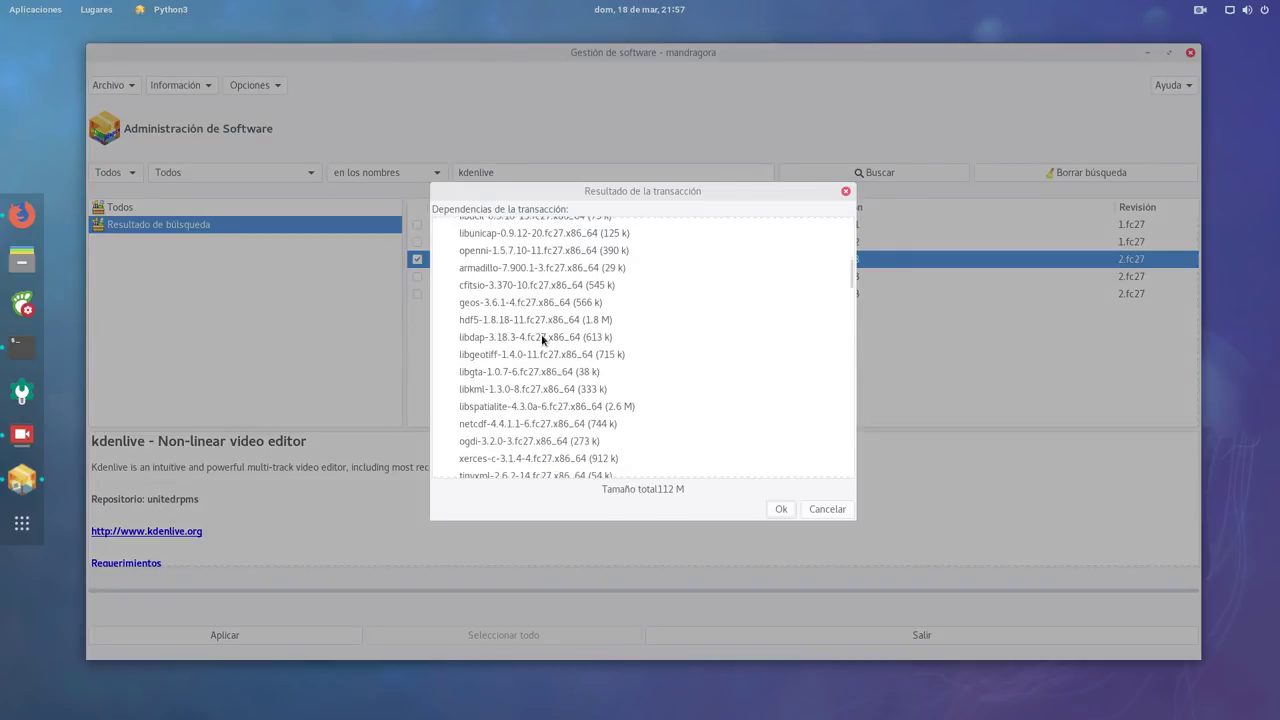
scroll(540, 340, down, 5)
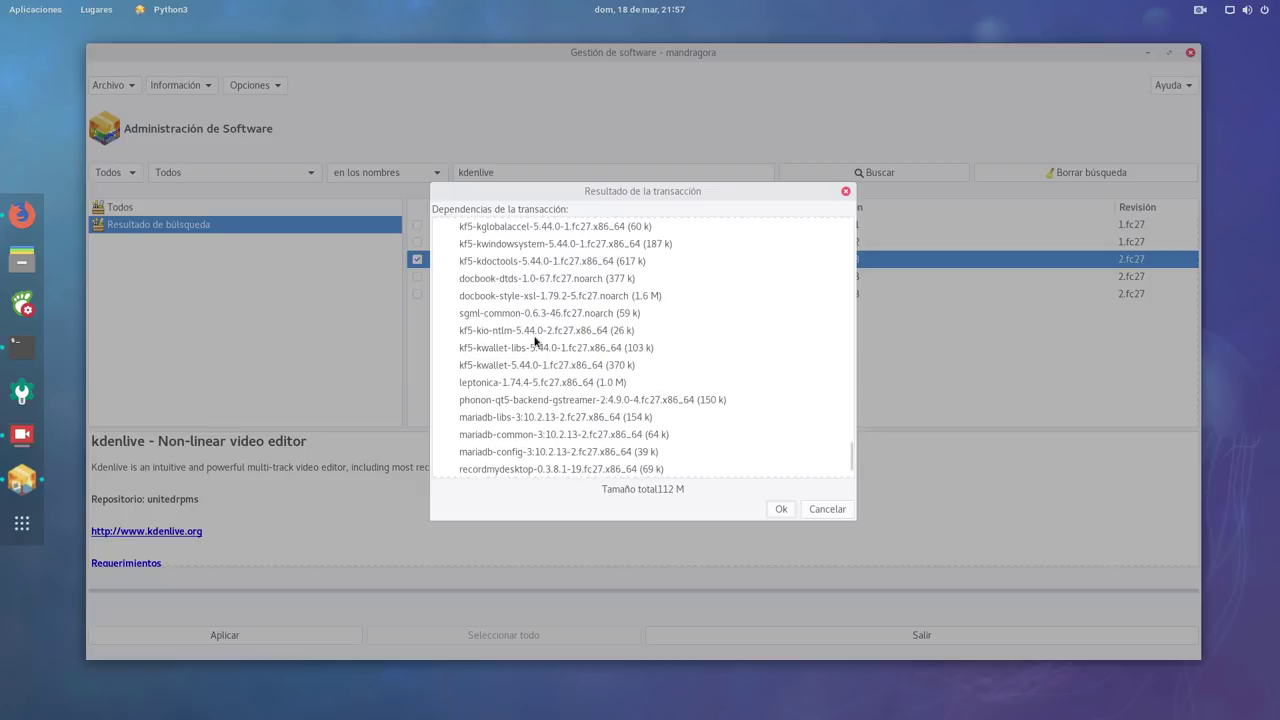
scroll(542, 352, up, 15)
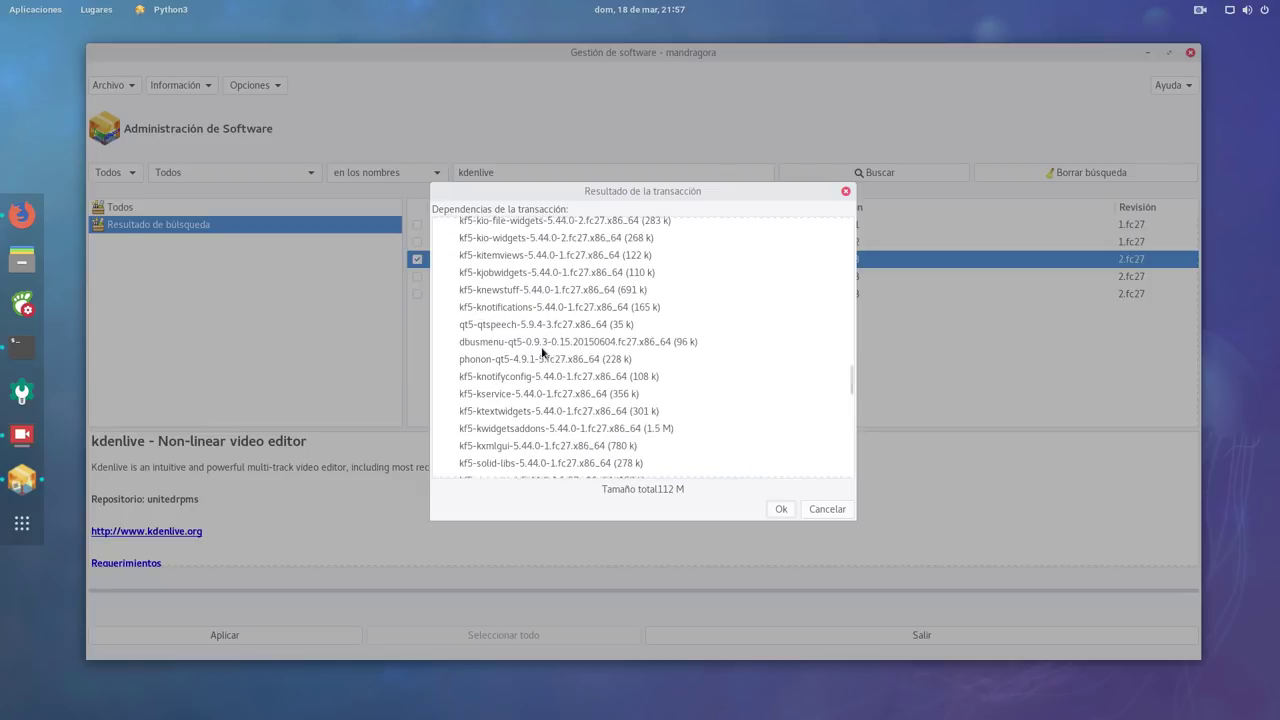
scroll(671, 405, up, 10)
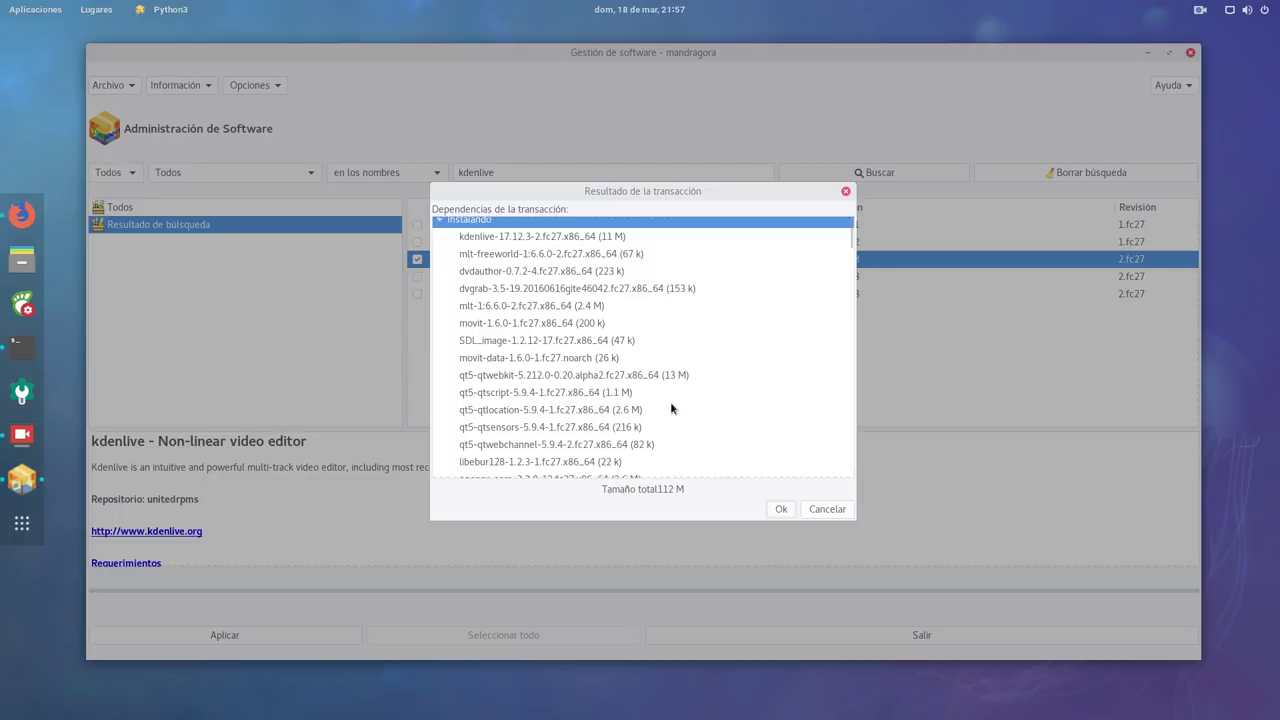
Examine the dependency list of the kdenlive transaction and cancel the installation.
scroll(665, 395, up, 1)
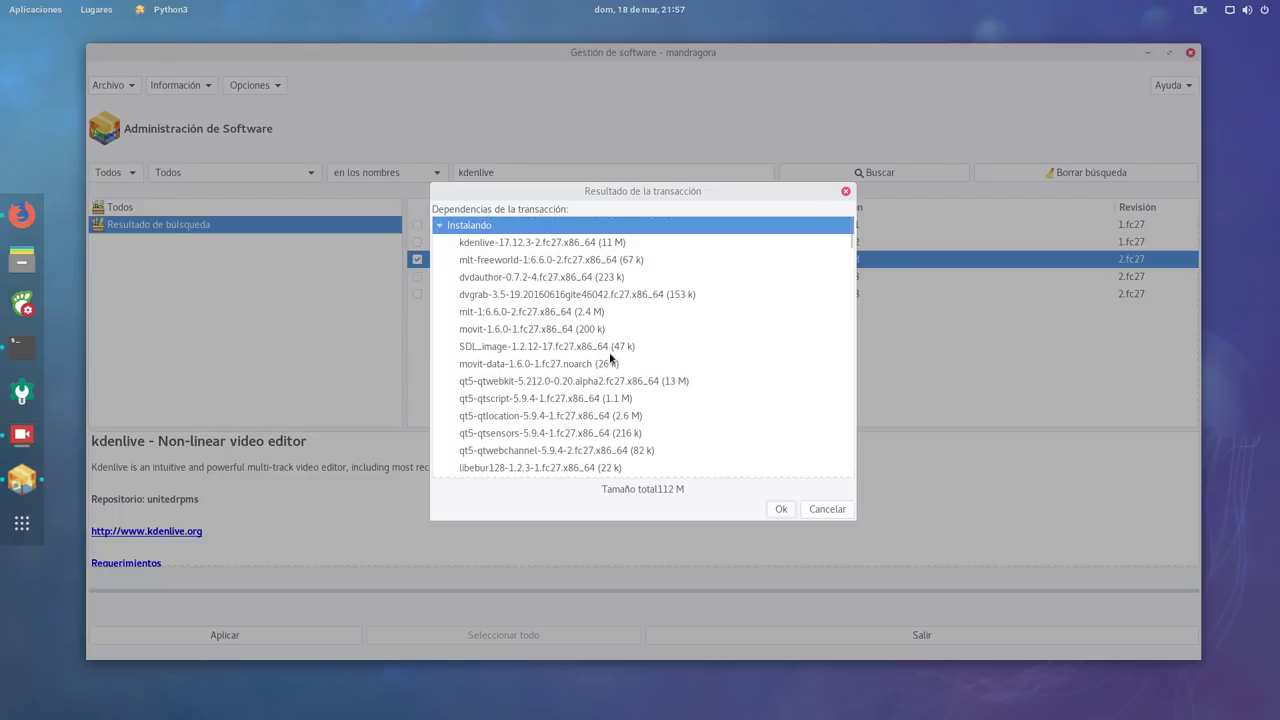
scroll(610, 356, down, 3)
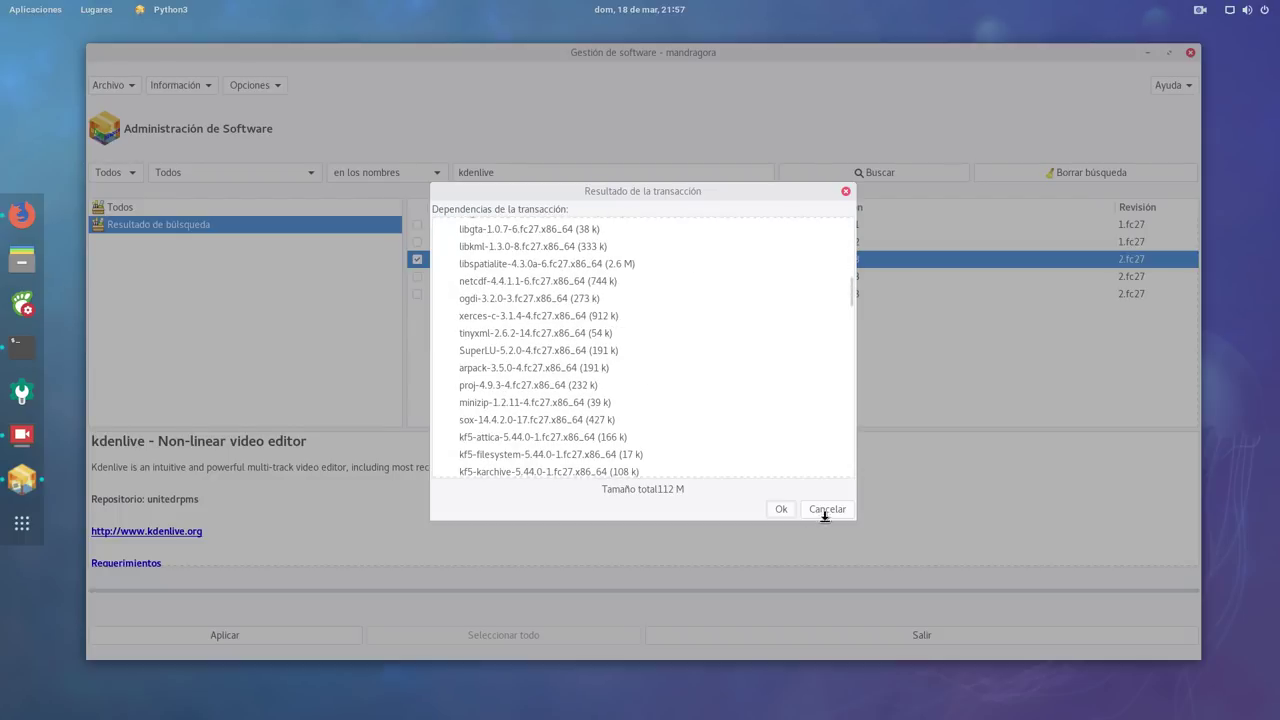
click(825, 512)
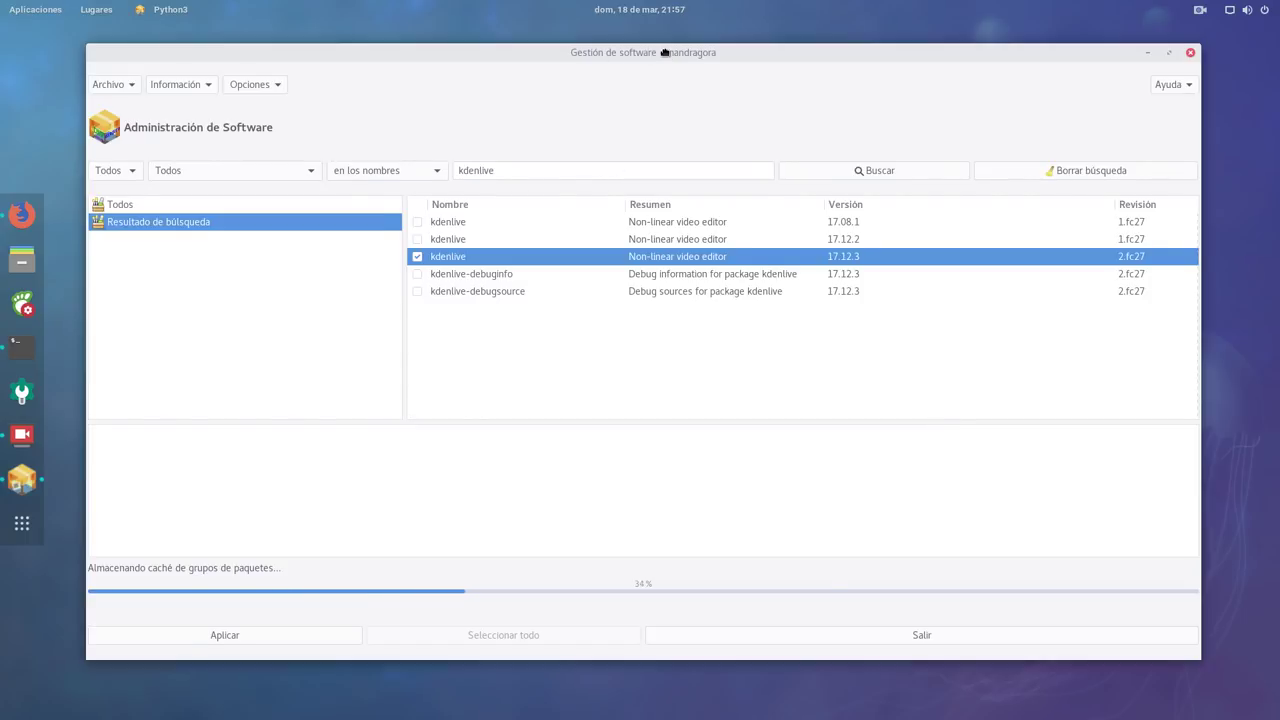
Replace the kdenlive search term with dragora and search the package names for it.
drag(664, 52, 641, 56)
click(471, 174)
drag(471, 174, 427, 164)
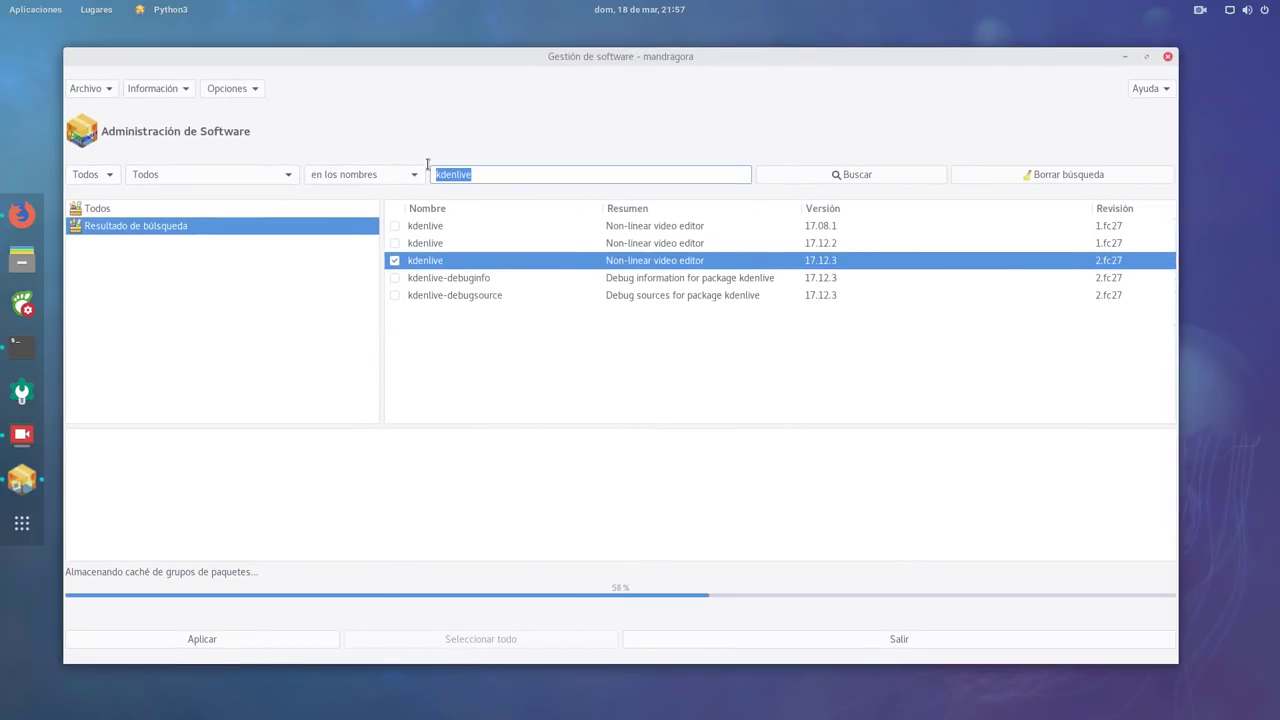
key(BackSpace)
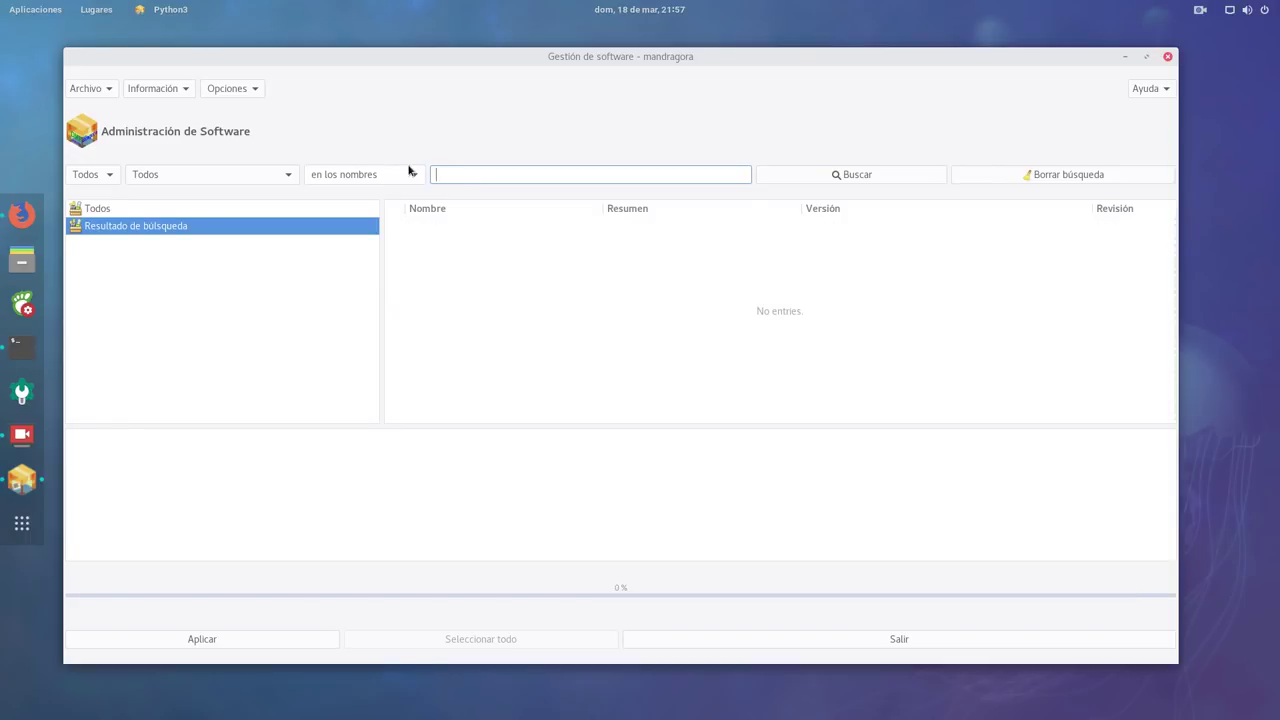
text(dragora)
click(855, 180)
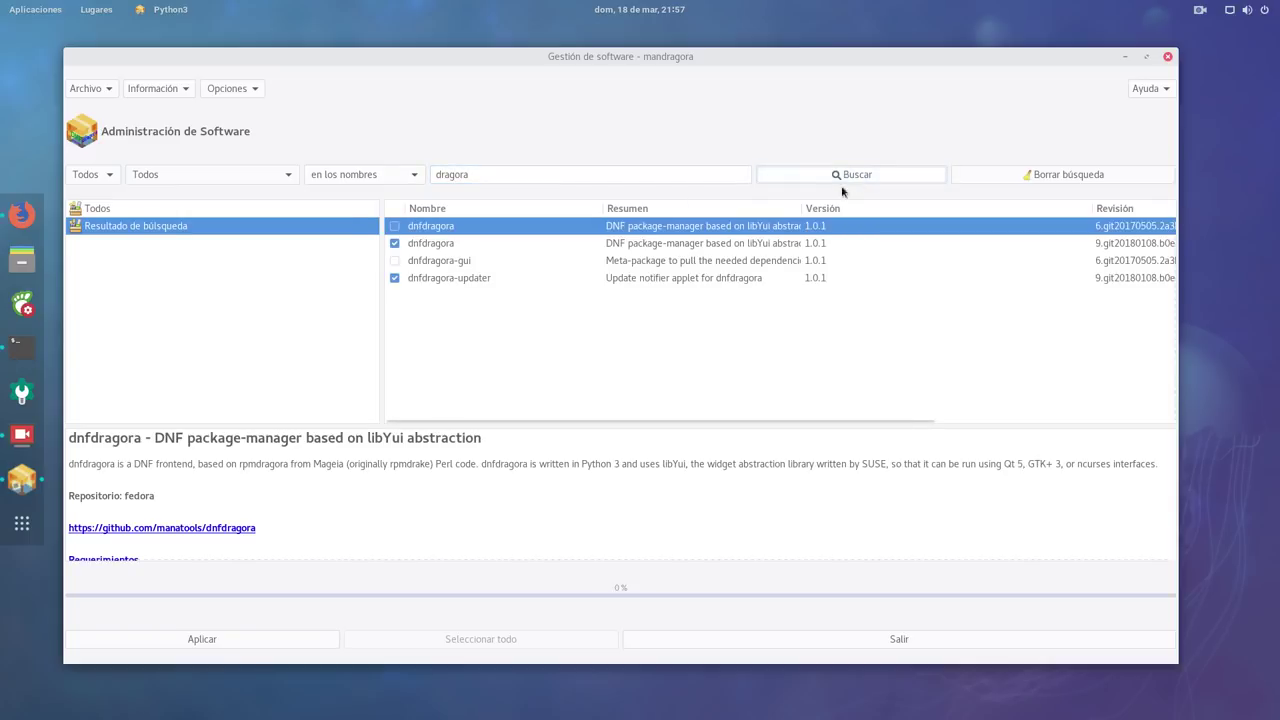
click(430, 246)
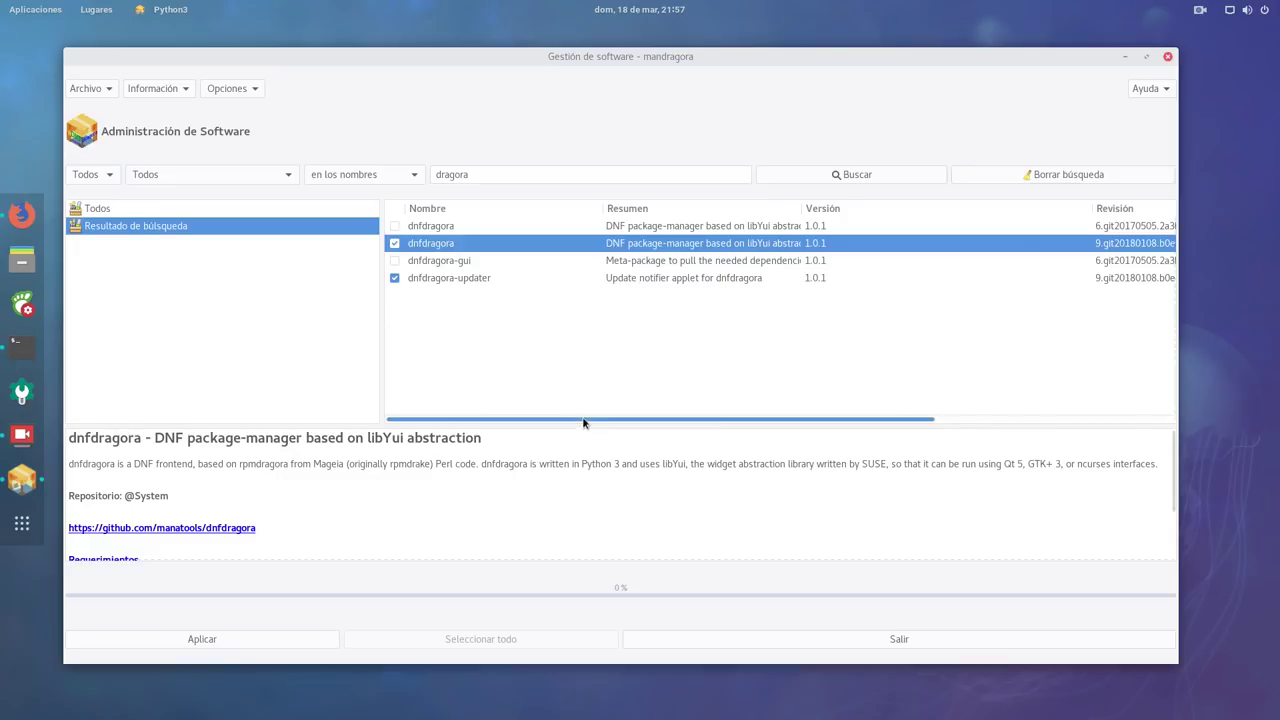
mouse_move(586, 421)
mouse_down()
mouse_move(908, 422)
mouse_move(563, 411)
mouse_up()
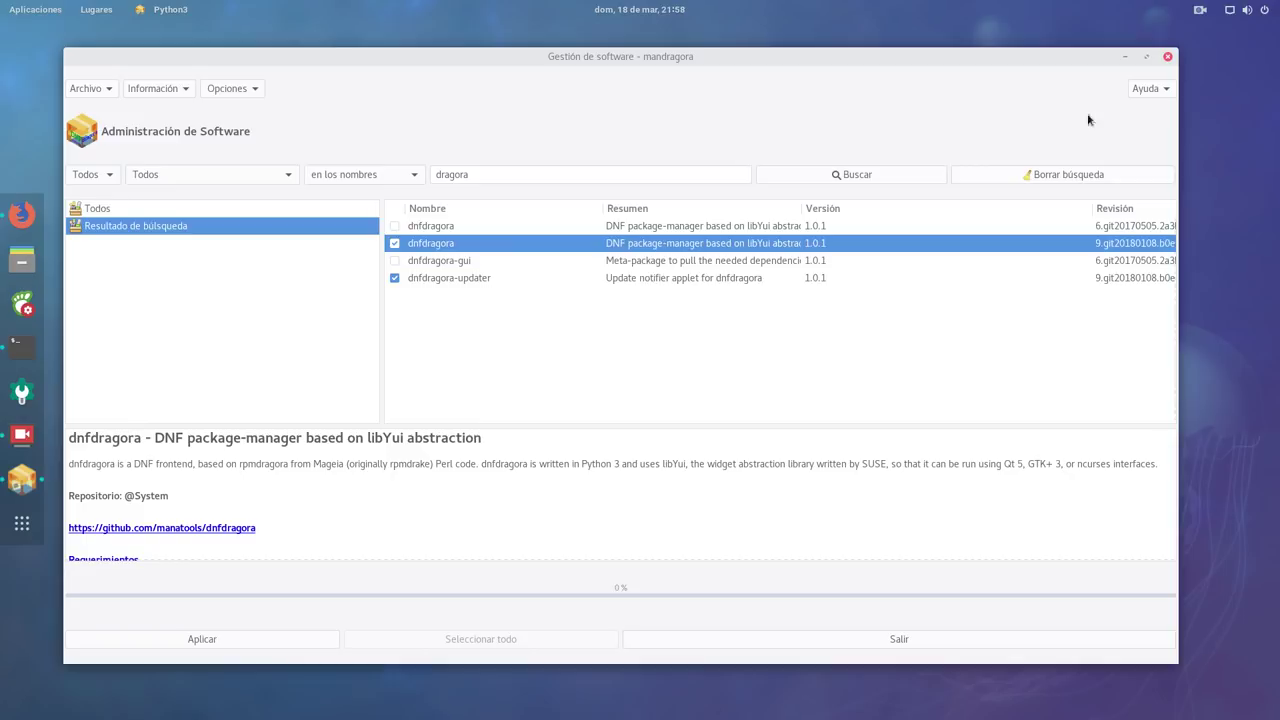
click(1166, 56)
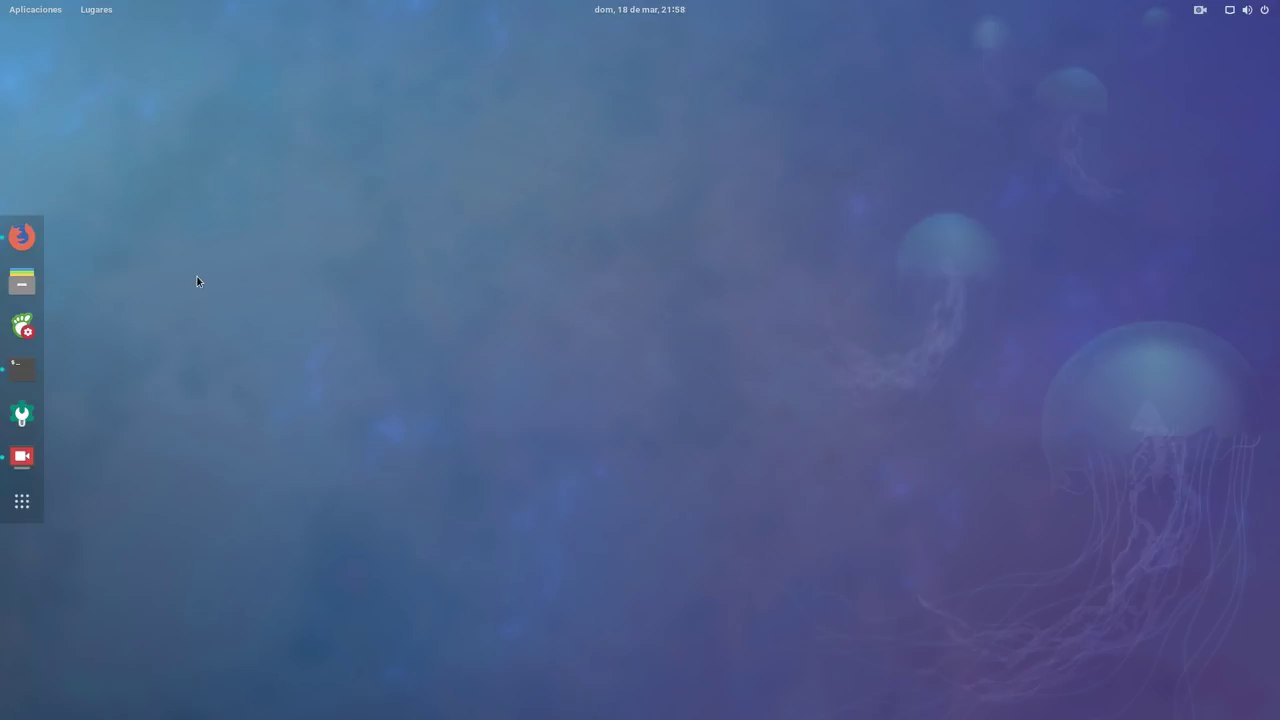
Switch to Firefox, glance at the UnitedRPMs page, and open the RPM Fusion website from the rpmfusion search results.
click(22, 236)
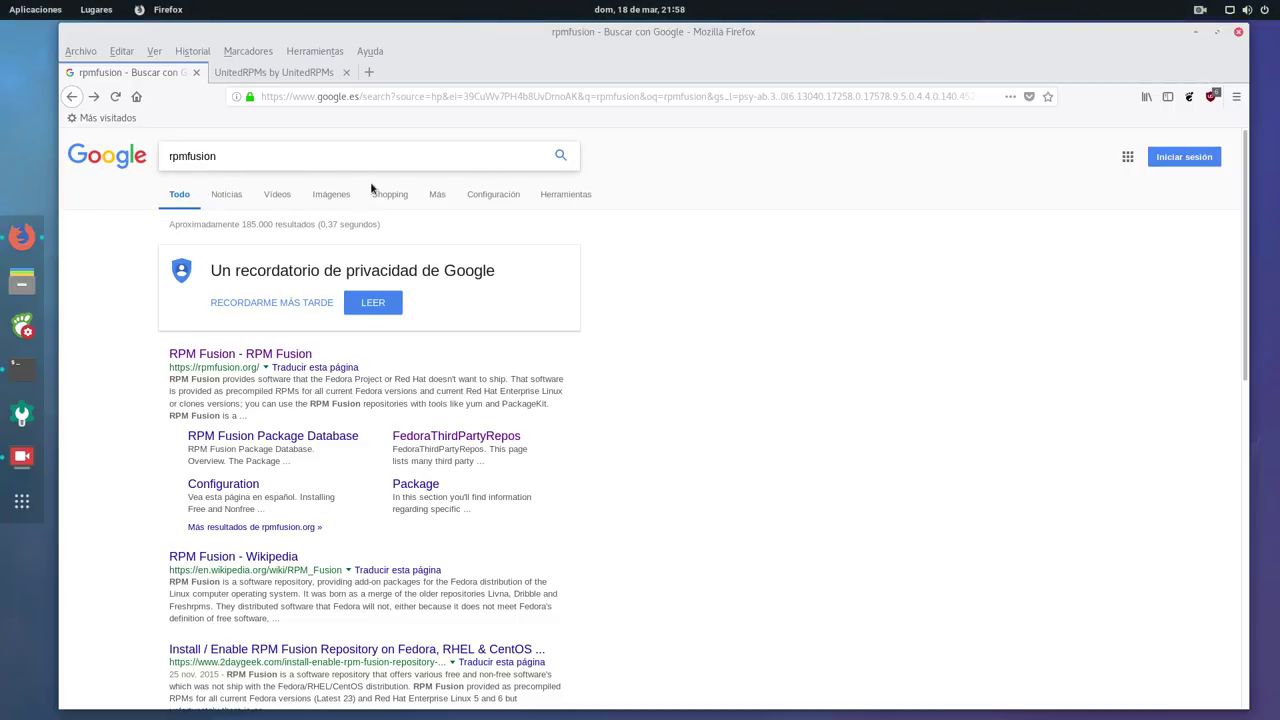
click(295, 74)
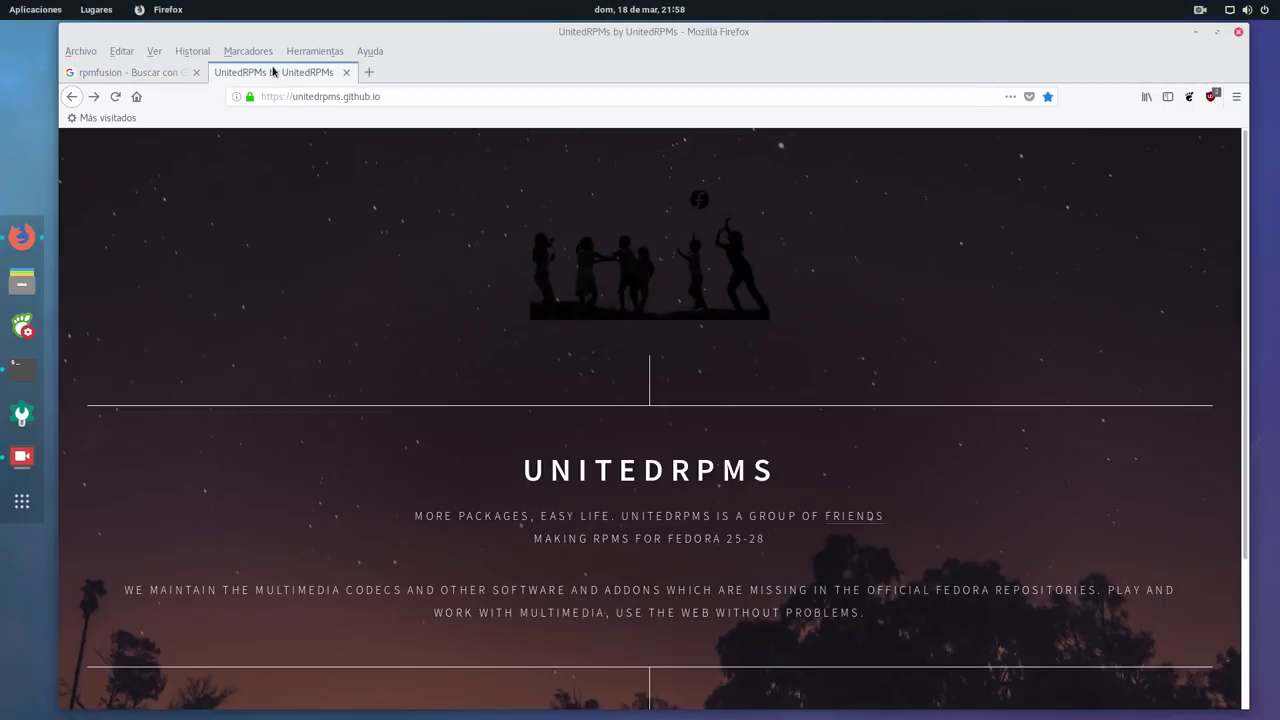
click(168, 76)
click(242, 330)
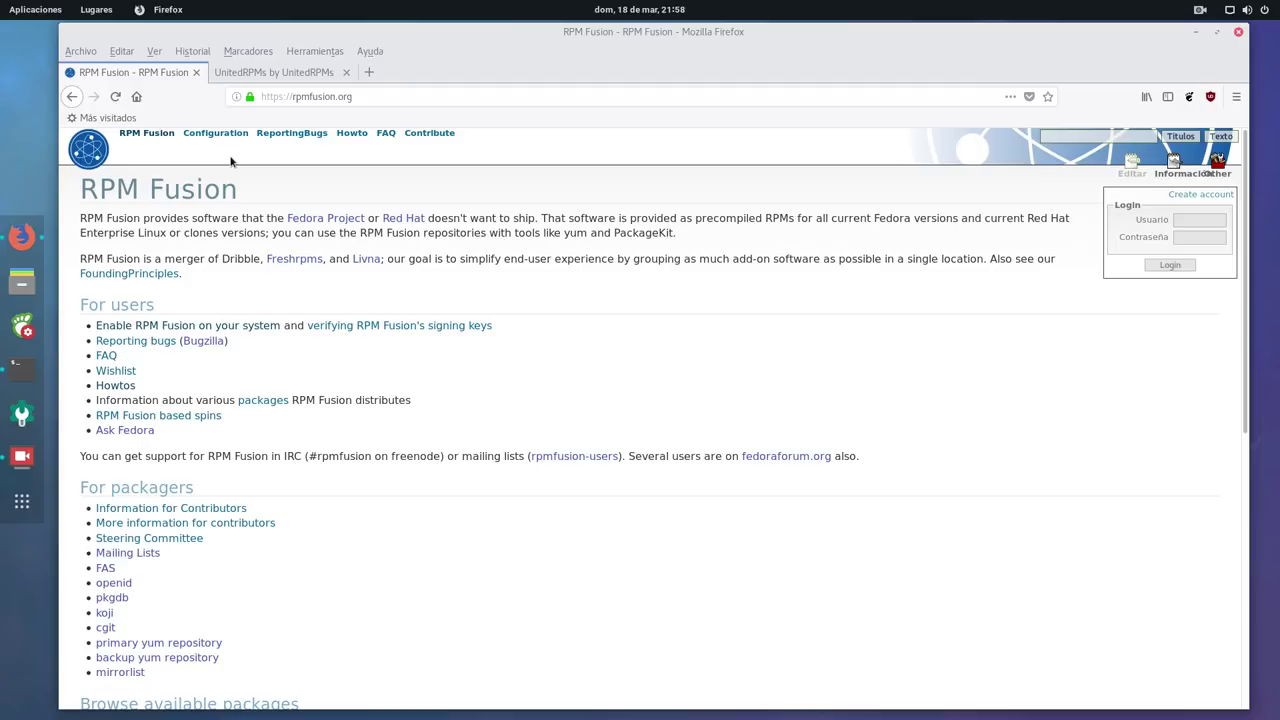
Go back and forth between the UnitedRPMs and RPM Fusion sites, highlight the UNITEDRPMS heading, and minimize the browser.
click(260, 74)
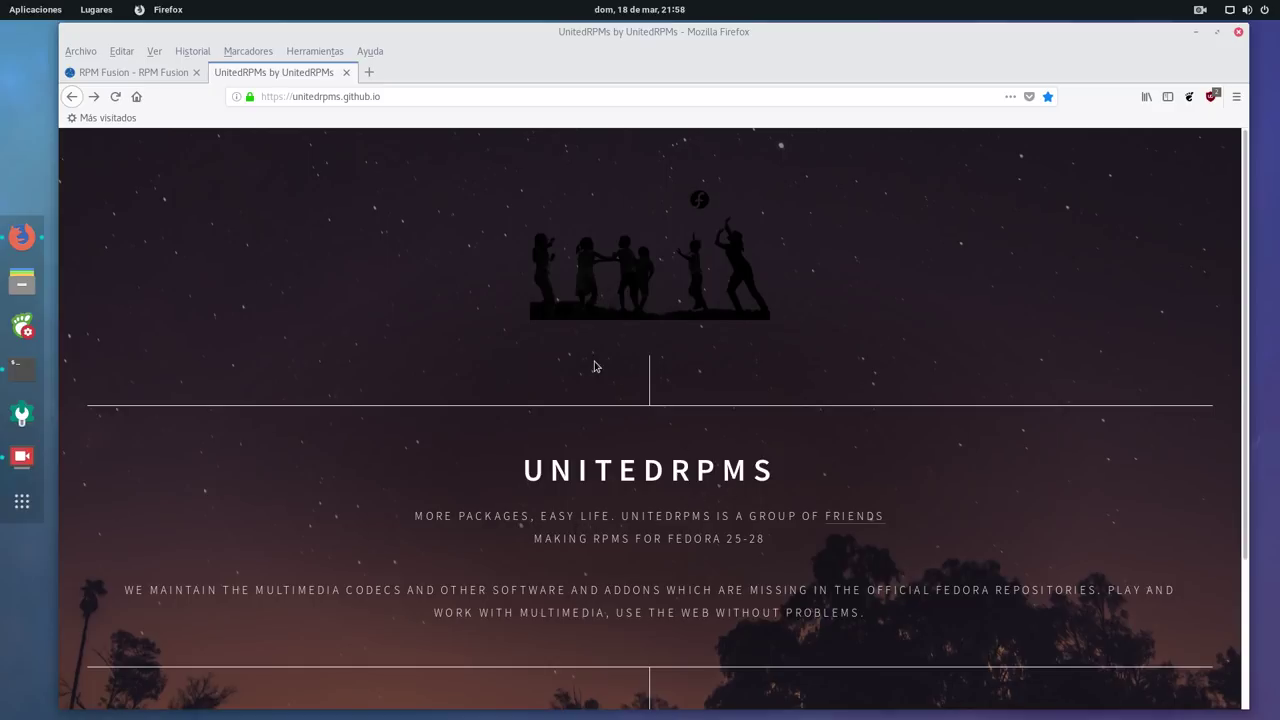
click(181, 70)
click(240, 73)
scroll(480, 394, down, 3)
scroll(600, 380, up, 3)
drag(809, 473, 516, 465)
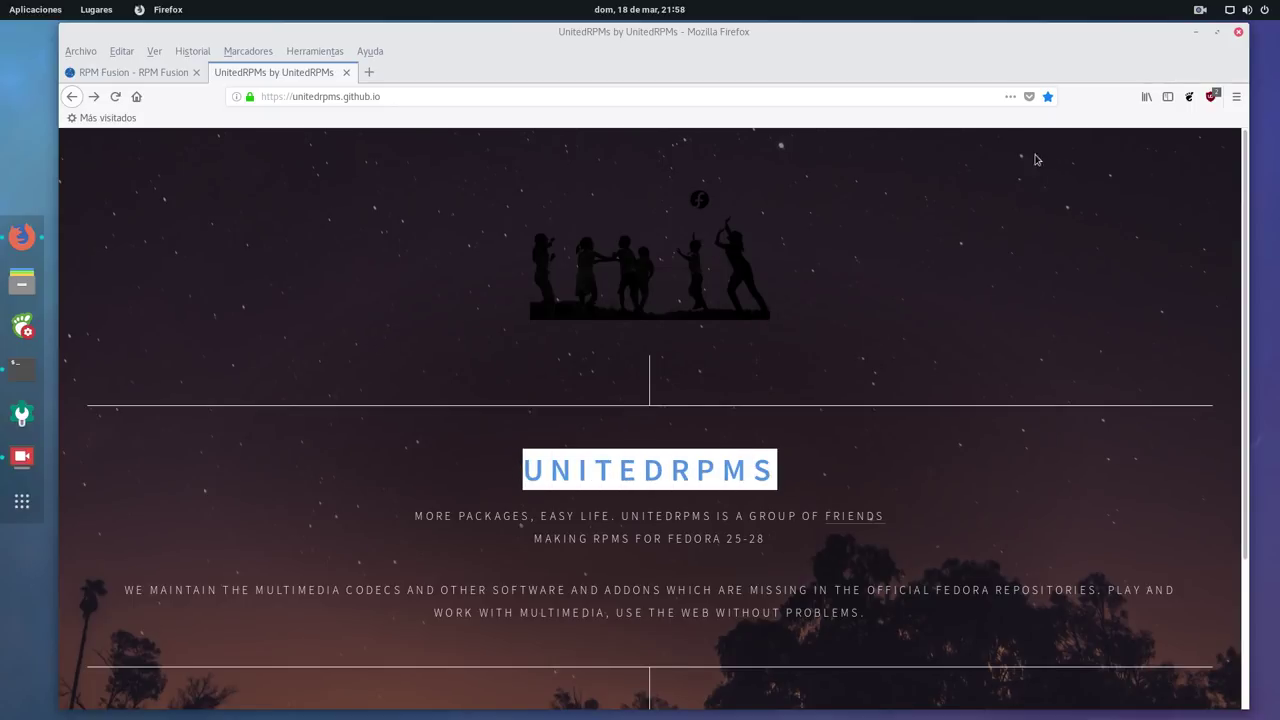
click(1196, 33)
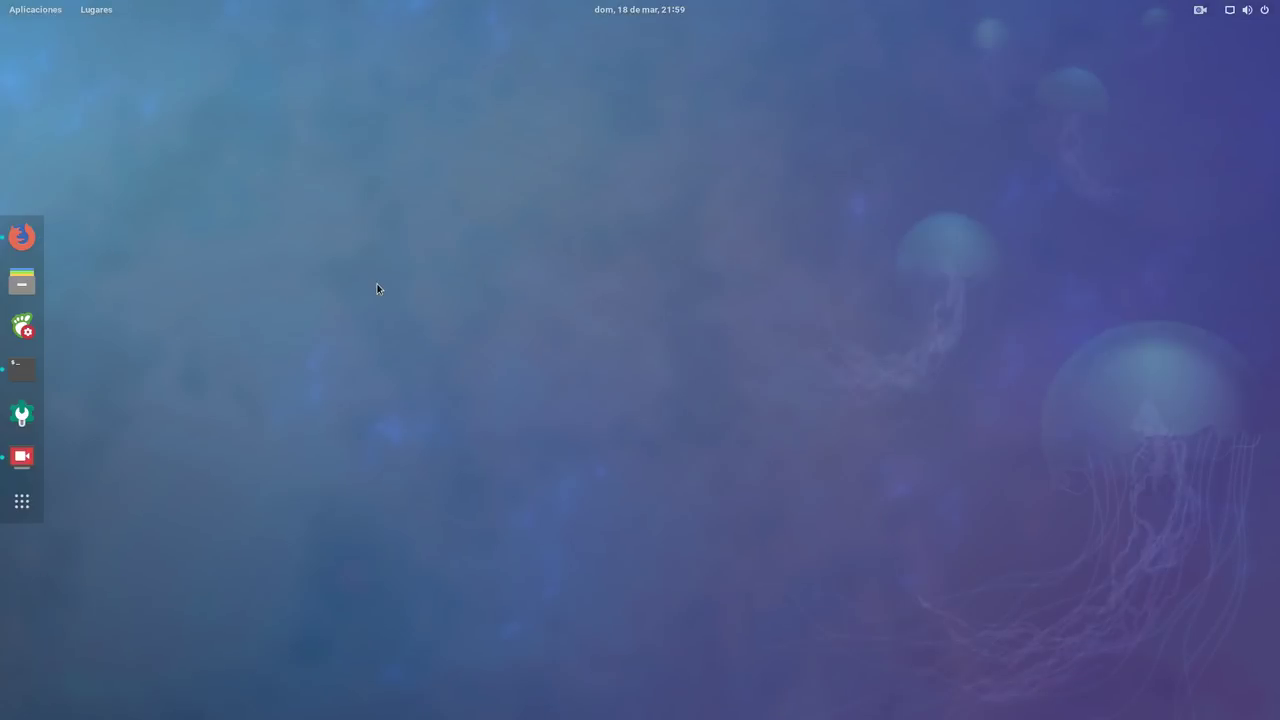
Switch to the terminal, run htop to examine running processes and resource usage, and minimize the terminal.
click(22, 369)
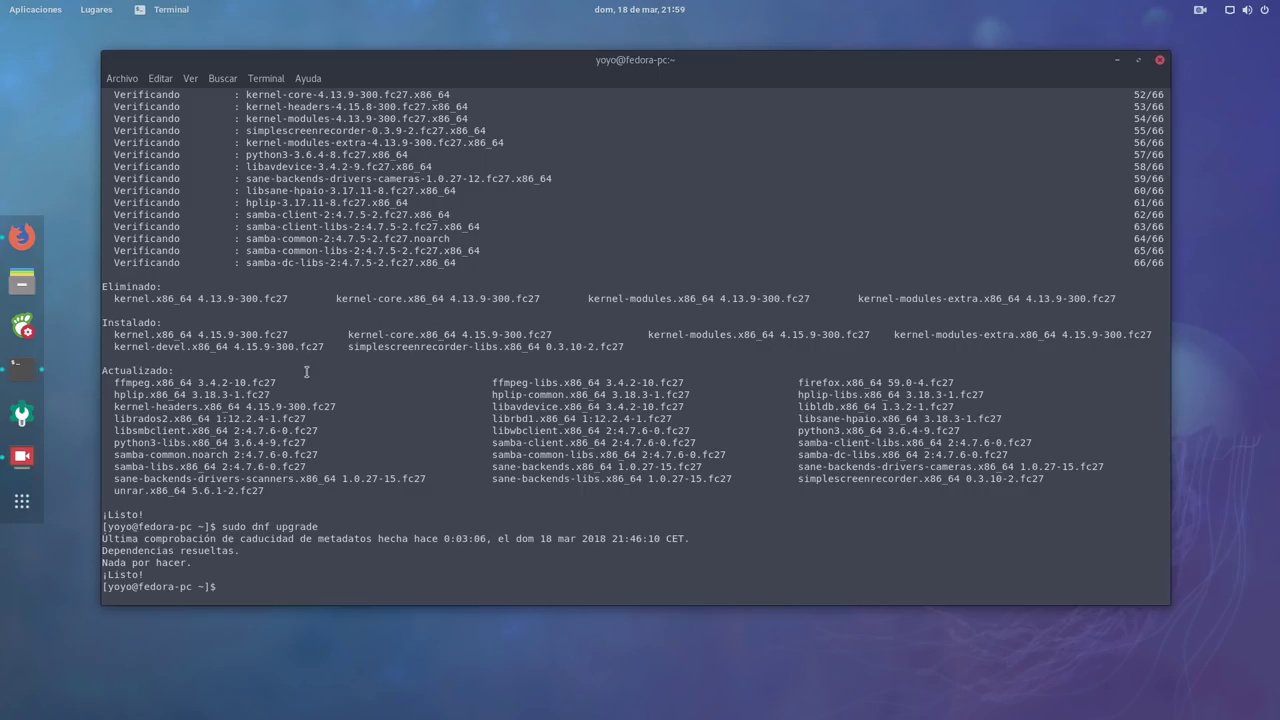
text(htop)
key(Return)
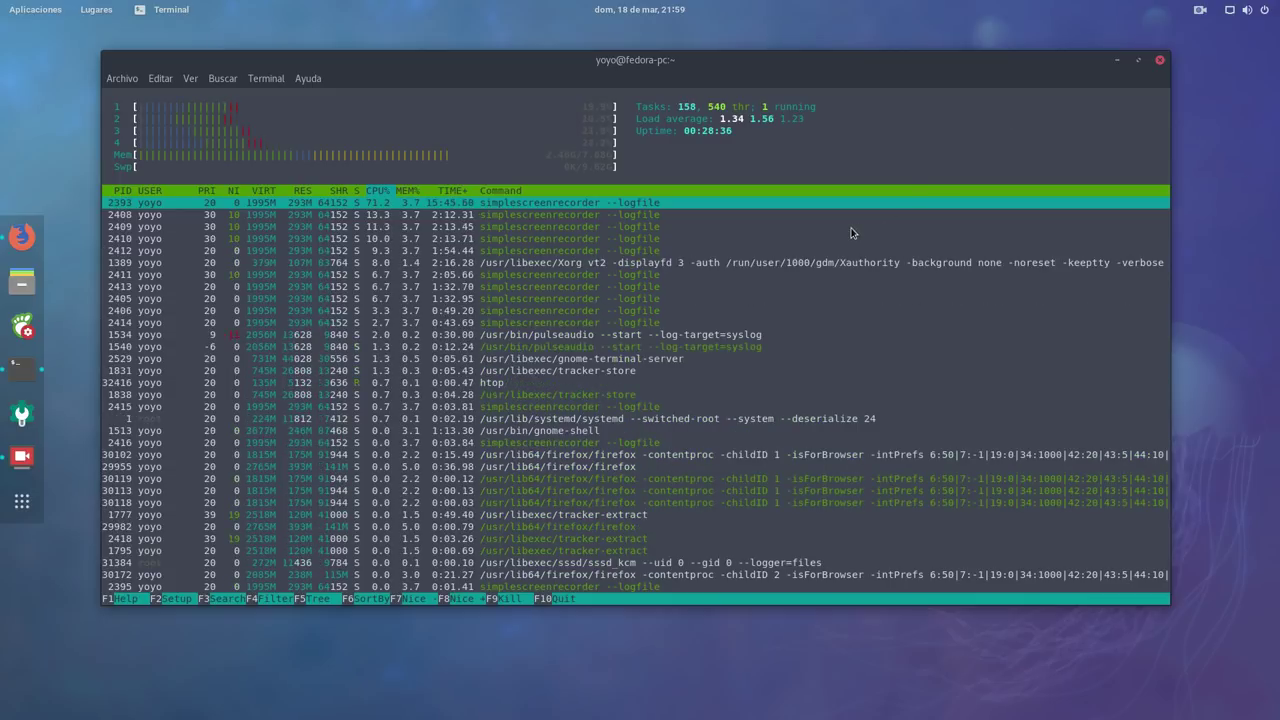
click(1117, 60)
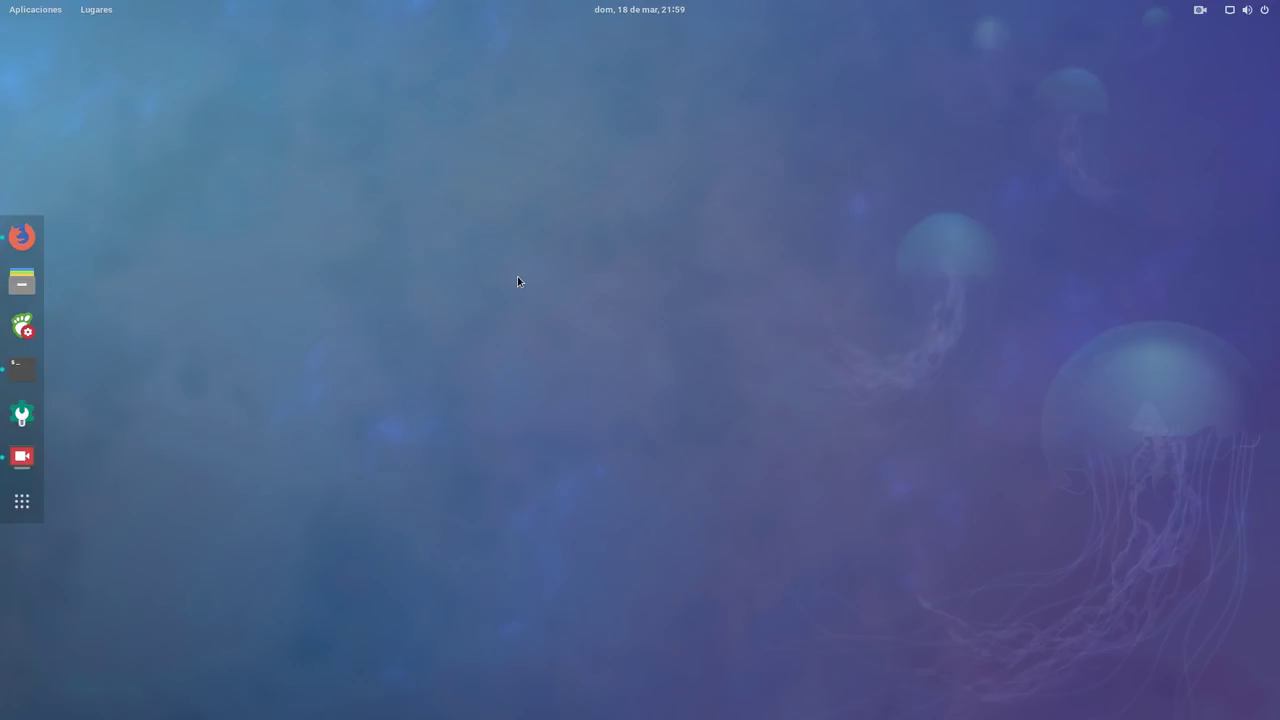
Bring up the SimpleScreenRecorder window.
click(36, 459)
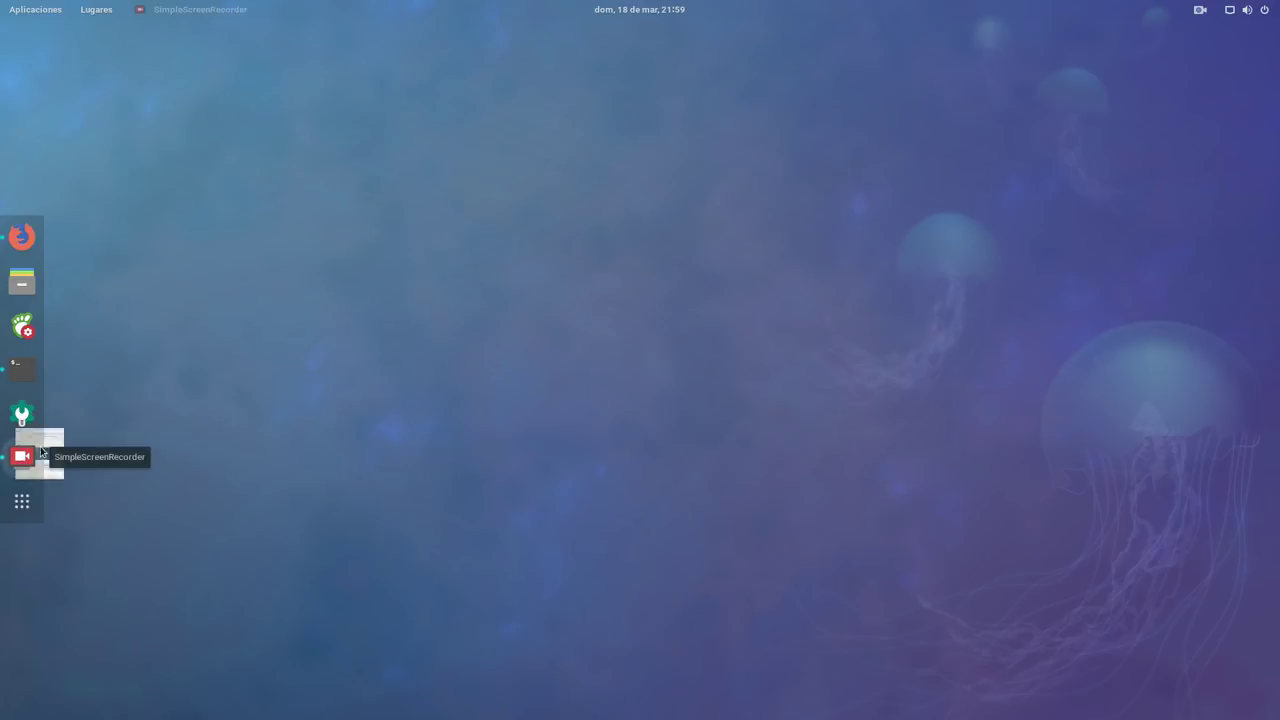